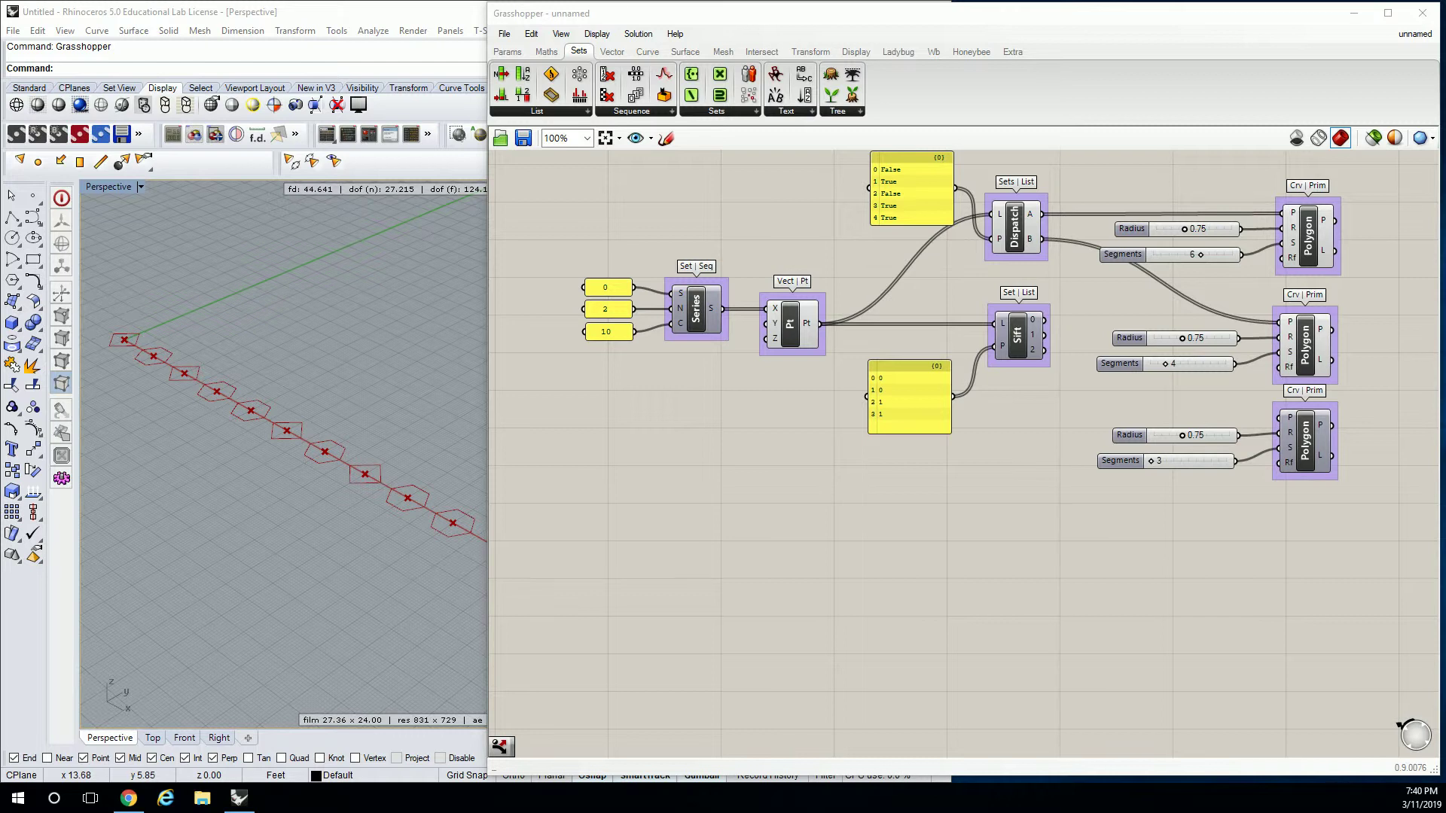
# Draw a flat, four-sided surface from corner points on the ground plane beside the row of points.
pyautogui.scroll(-5, 288, 301)
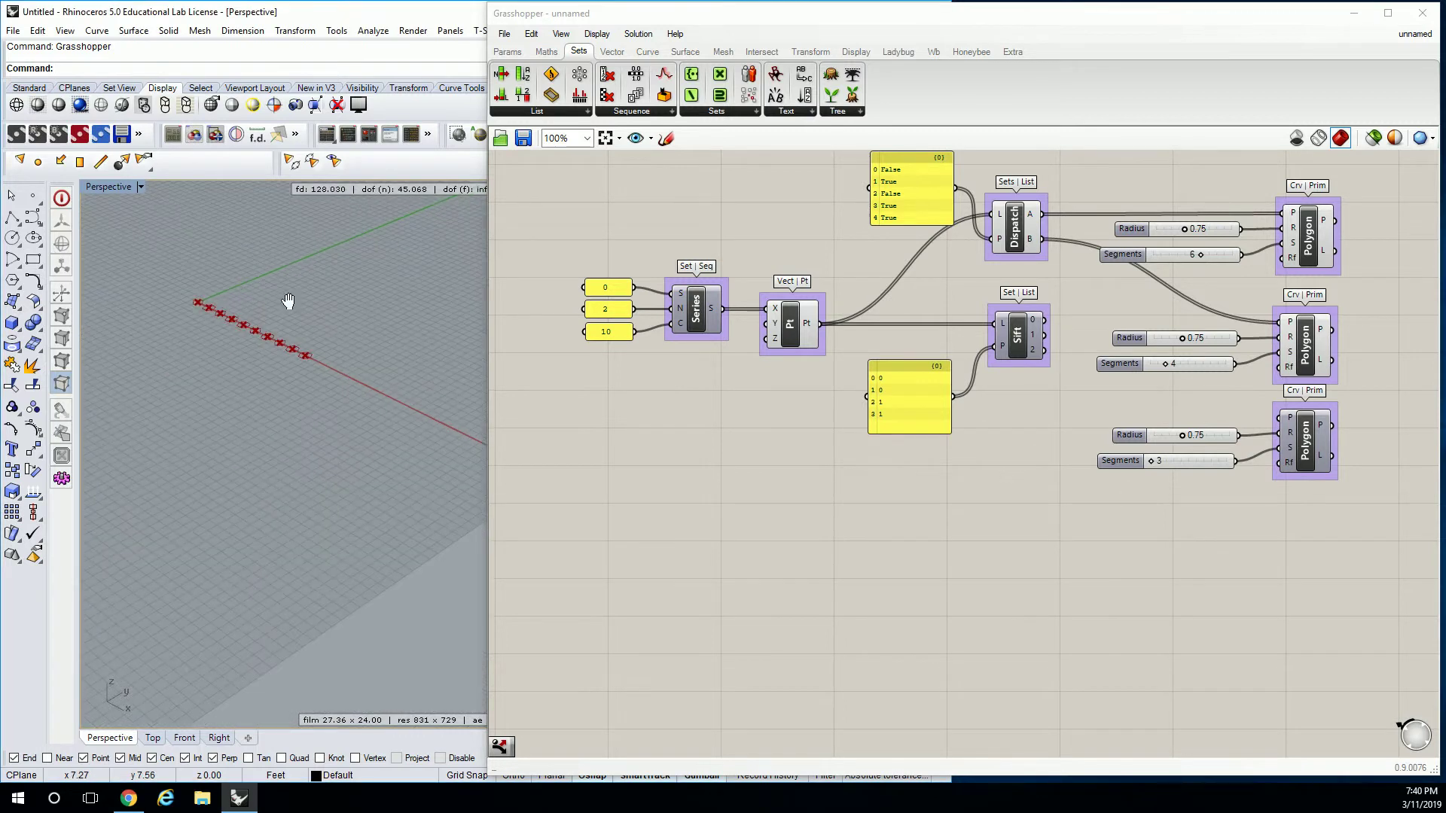
pyautogui.moveTo(289, 301); pyautogui.dragTo(303, 387, button='right')
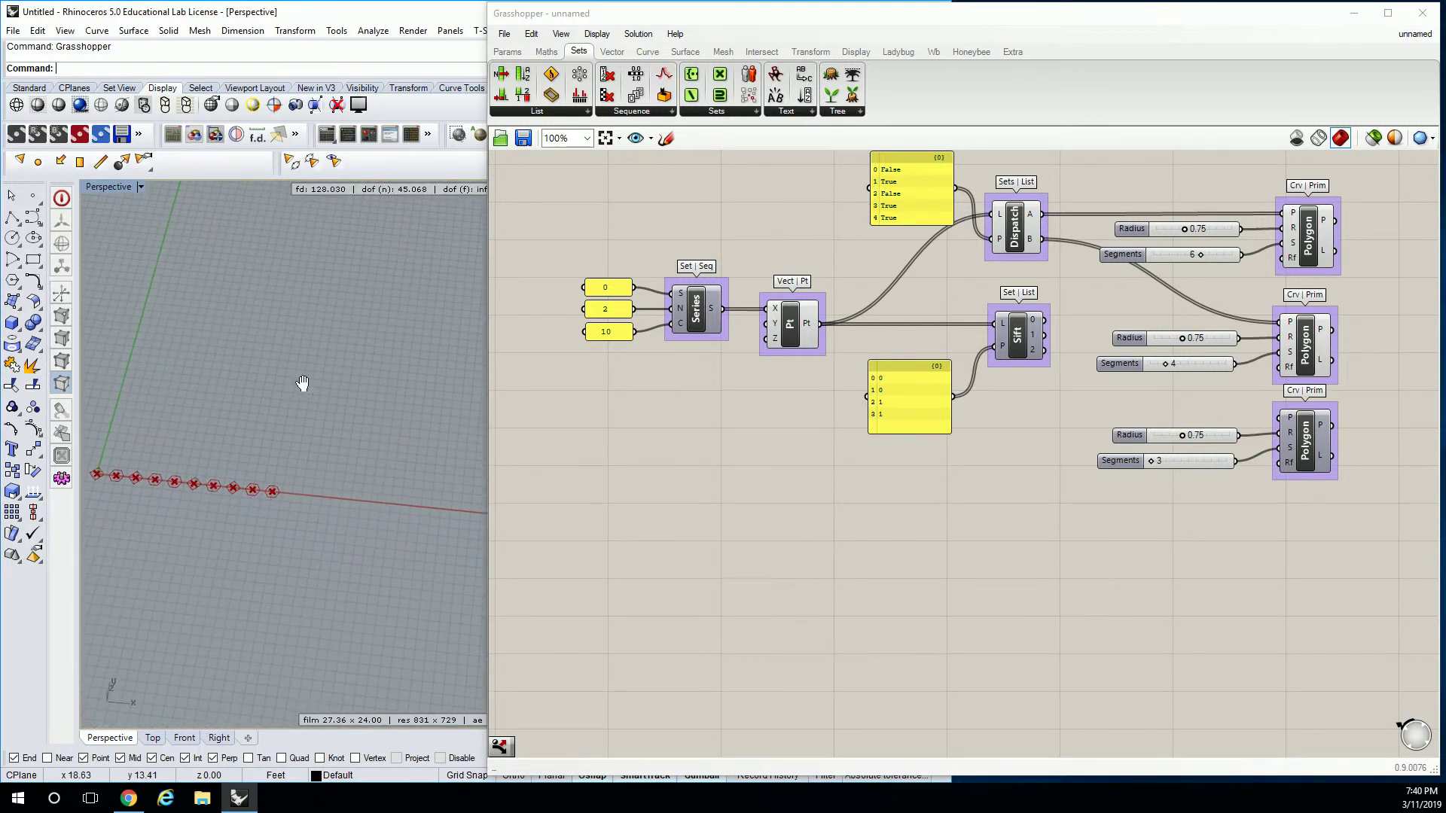
pyautogui.click(34, 302)
pyautogui.click(139, 433)
pyautogui.scroll(-3, 159, 347)
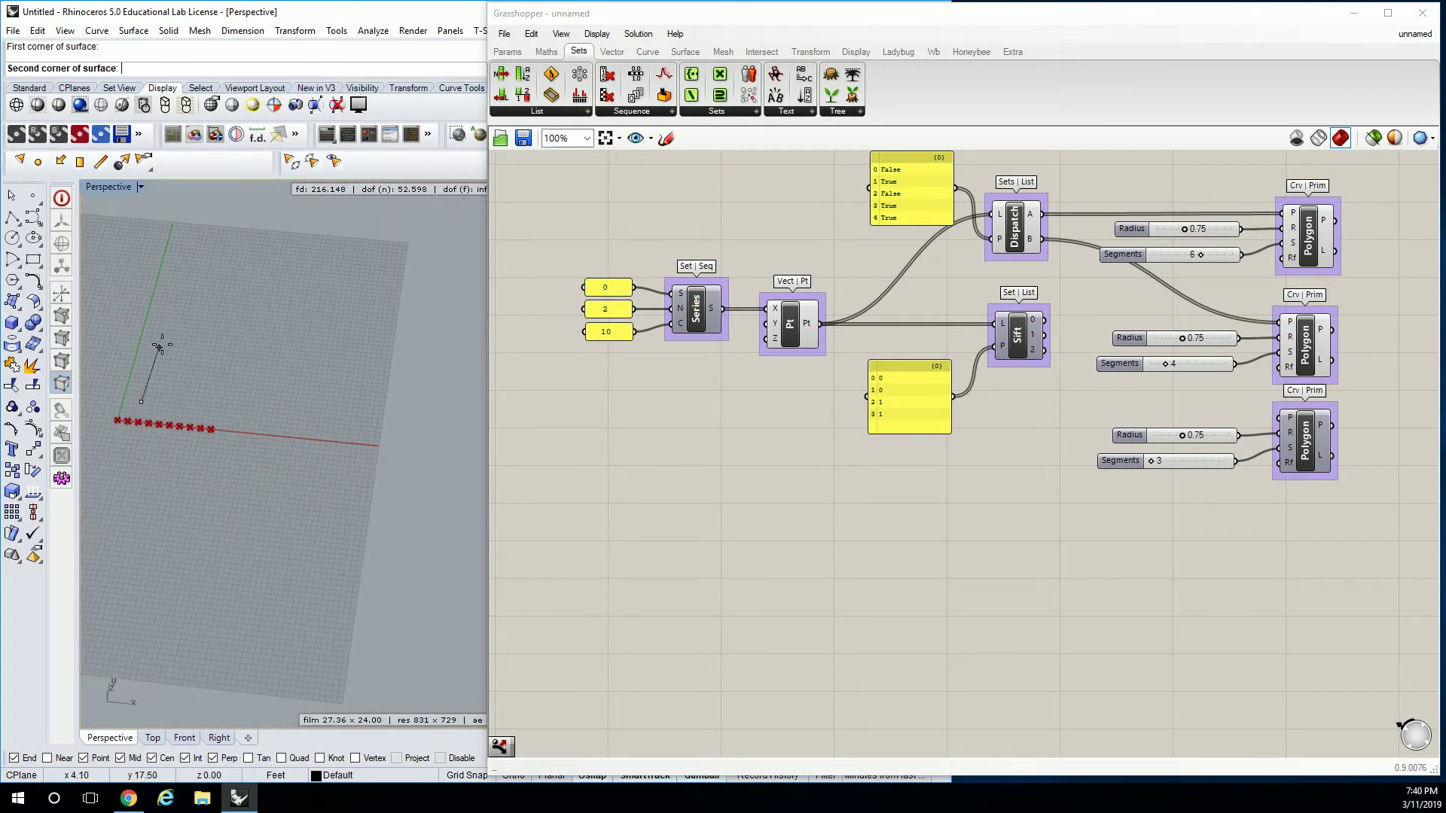
pyautogui.click(171, 292)
pyautogui.click(286, 302)
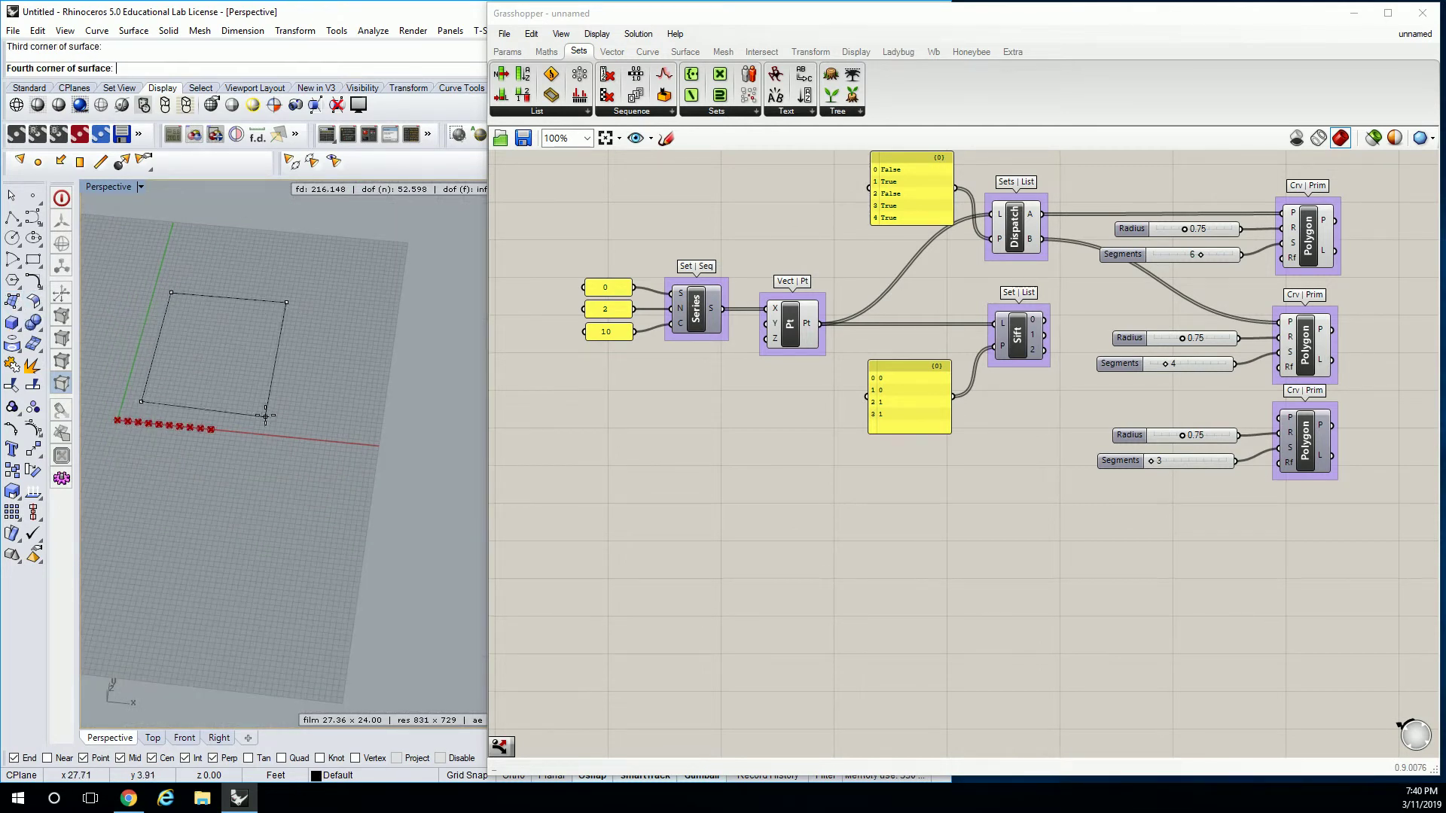
pyautogui.click(262, 412)
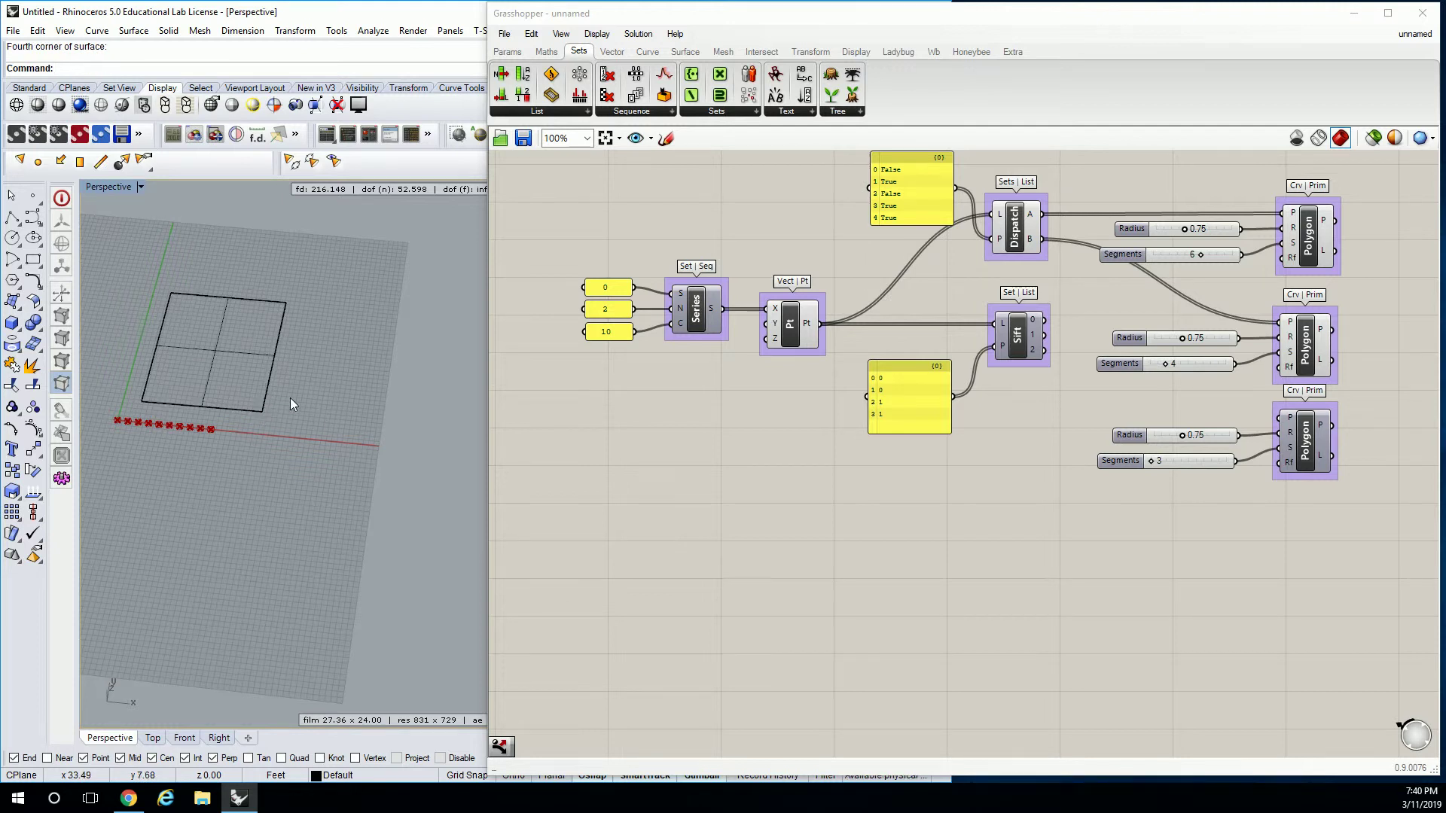
pyautogui.scroll(5, 291, 399)
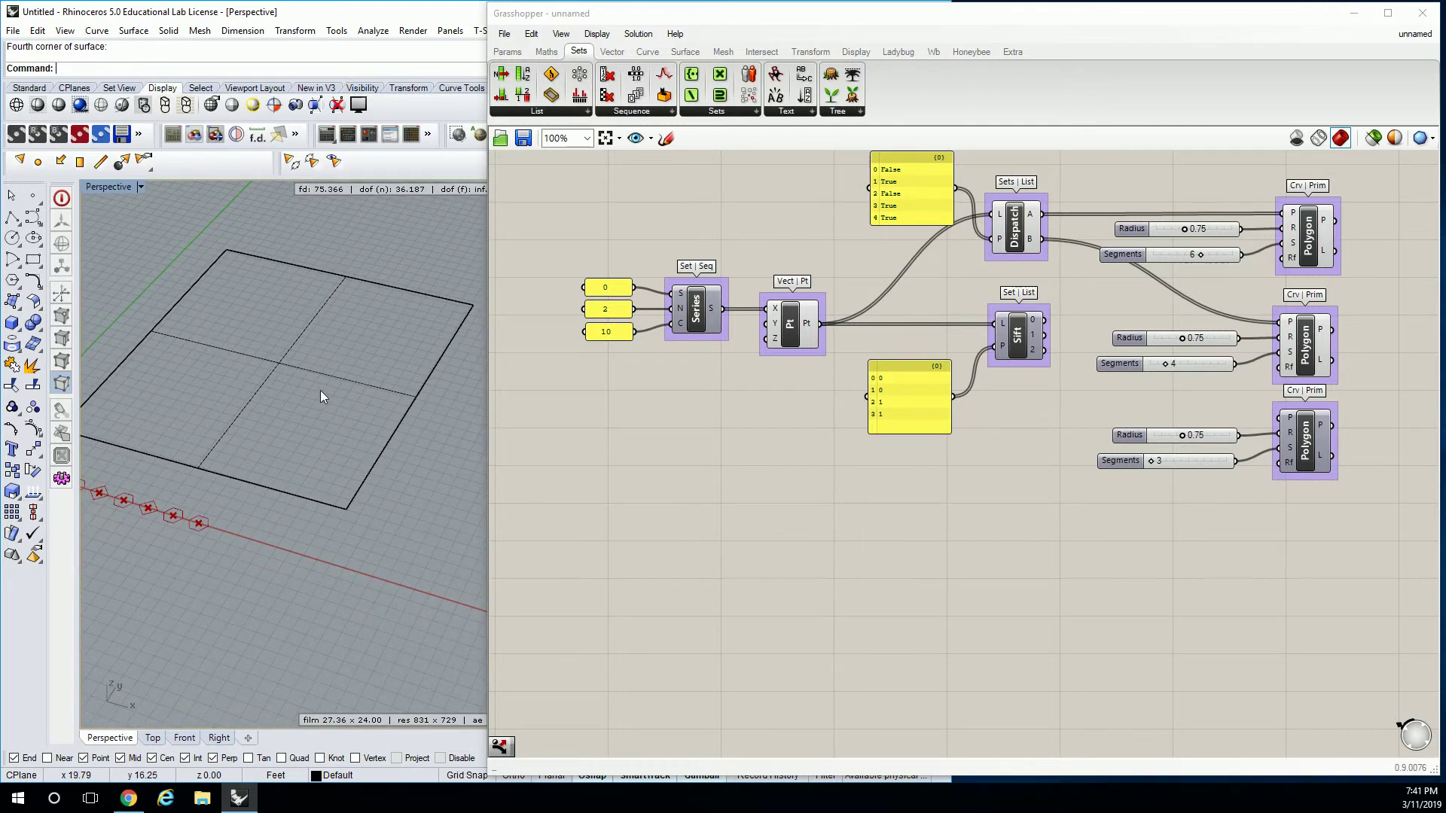
pyautogui.scroll(-3, 319, 390)
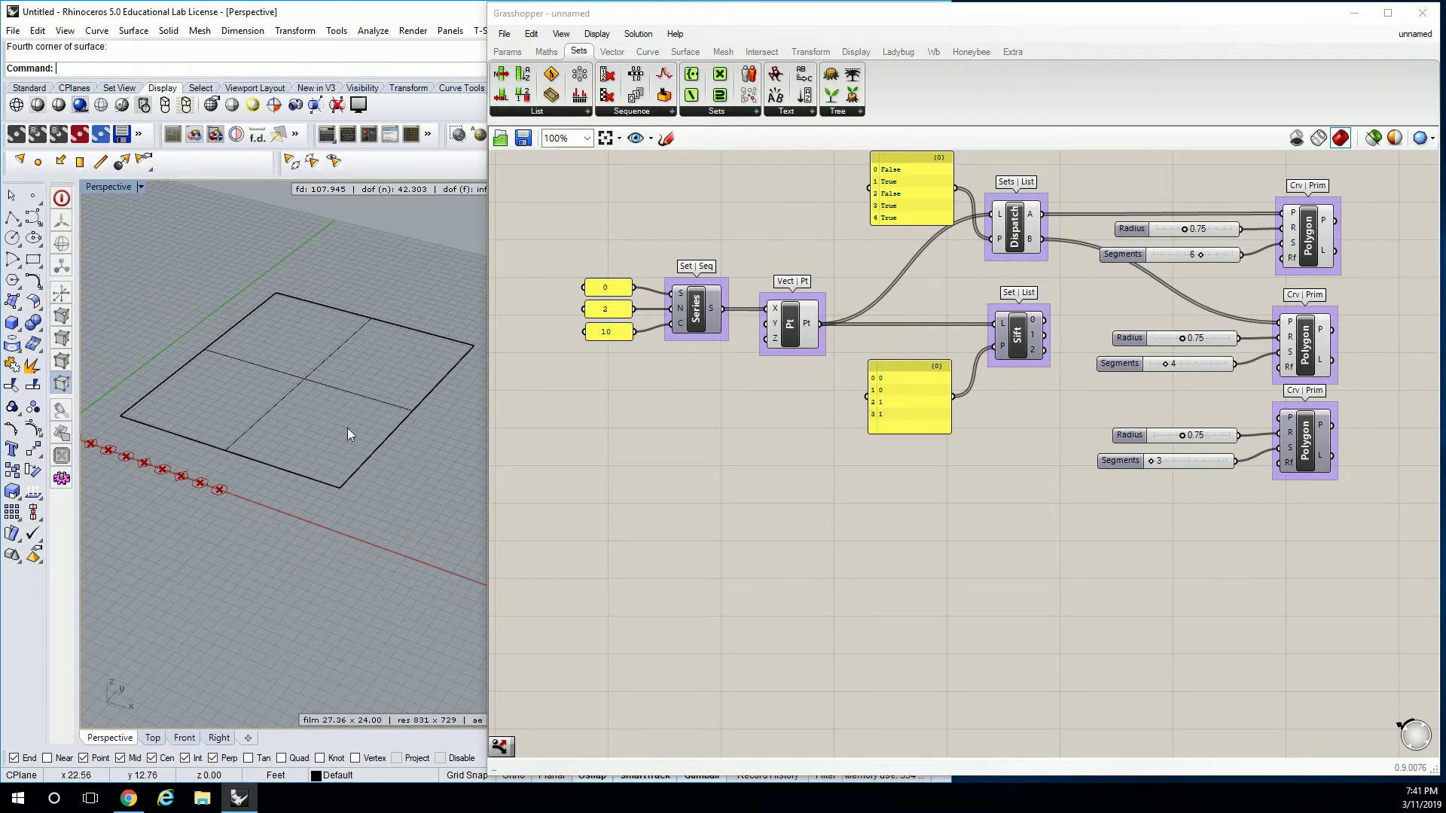
# Add a Divide Surface component in the empty canvas area below the existing definition.
pyautogui.moveTo(871, 578); pyautogui.dragTo(885, 453, button='right')
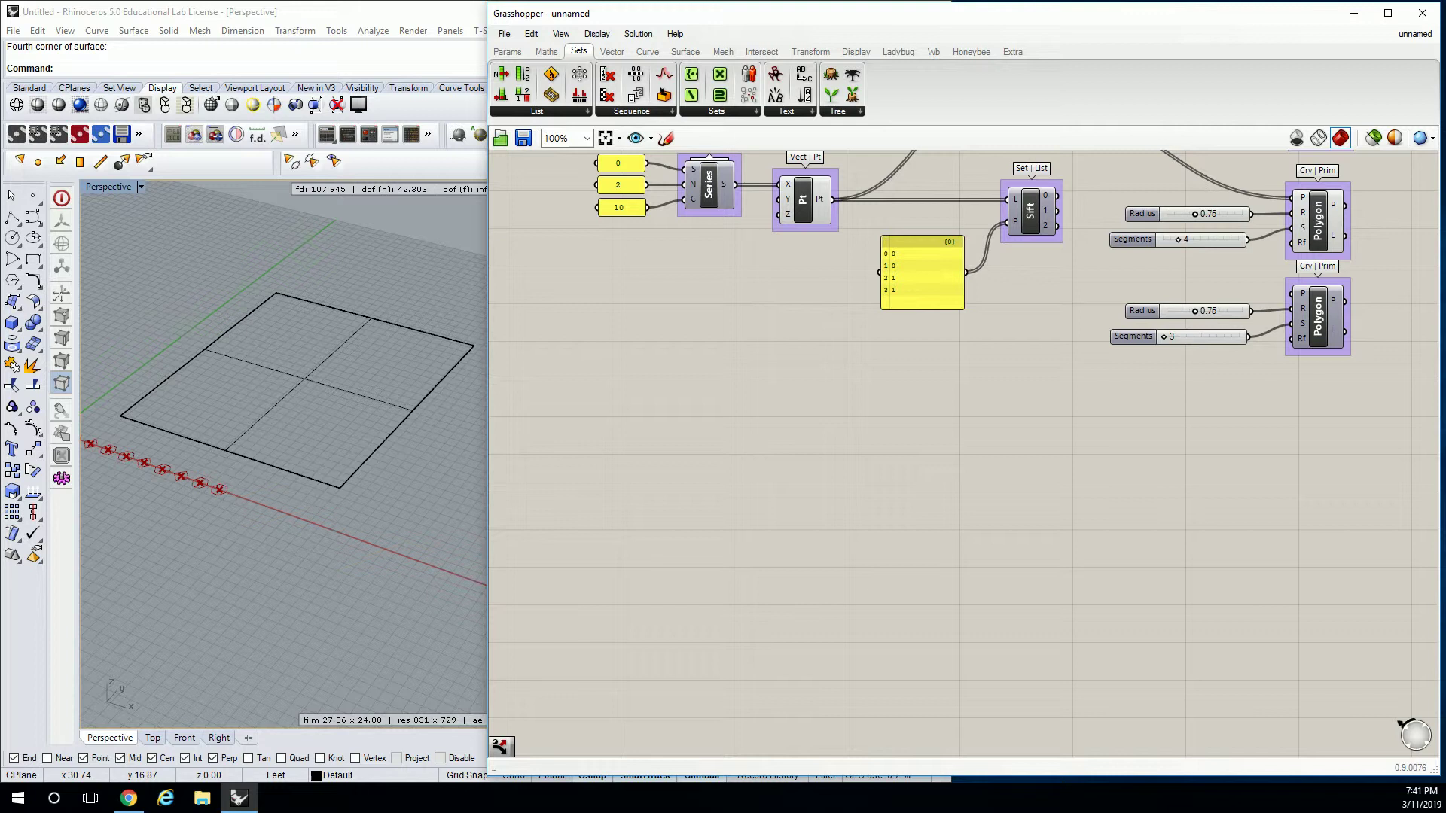
pyautogui.click(681, 52)
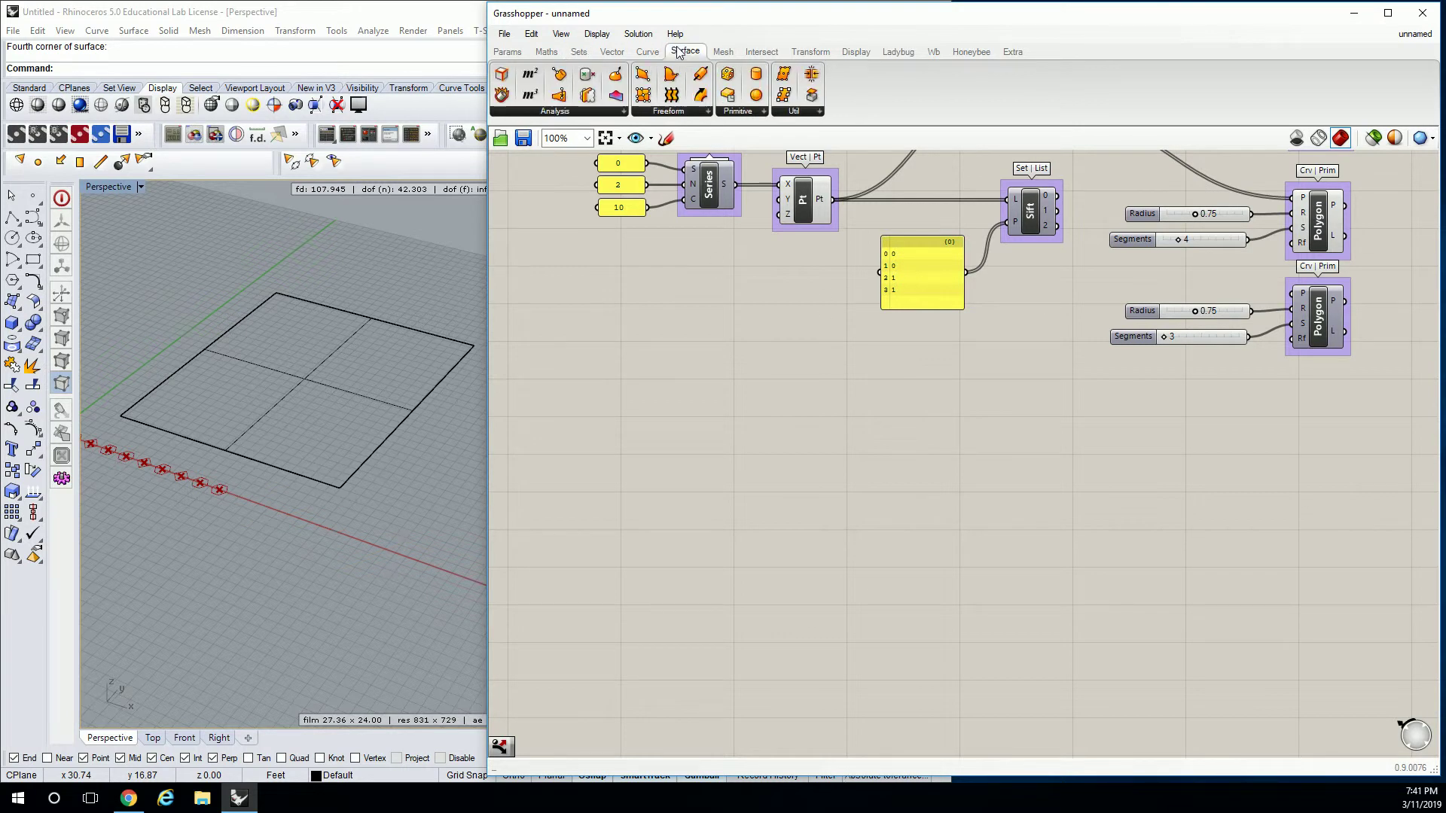
pyautogui.click(797, 113)
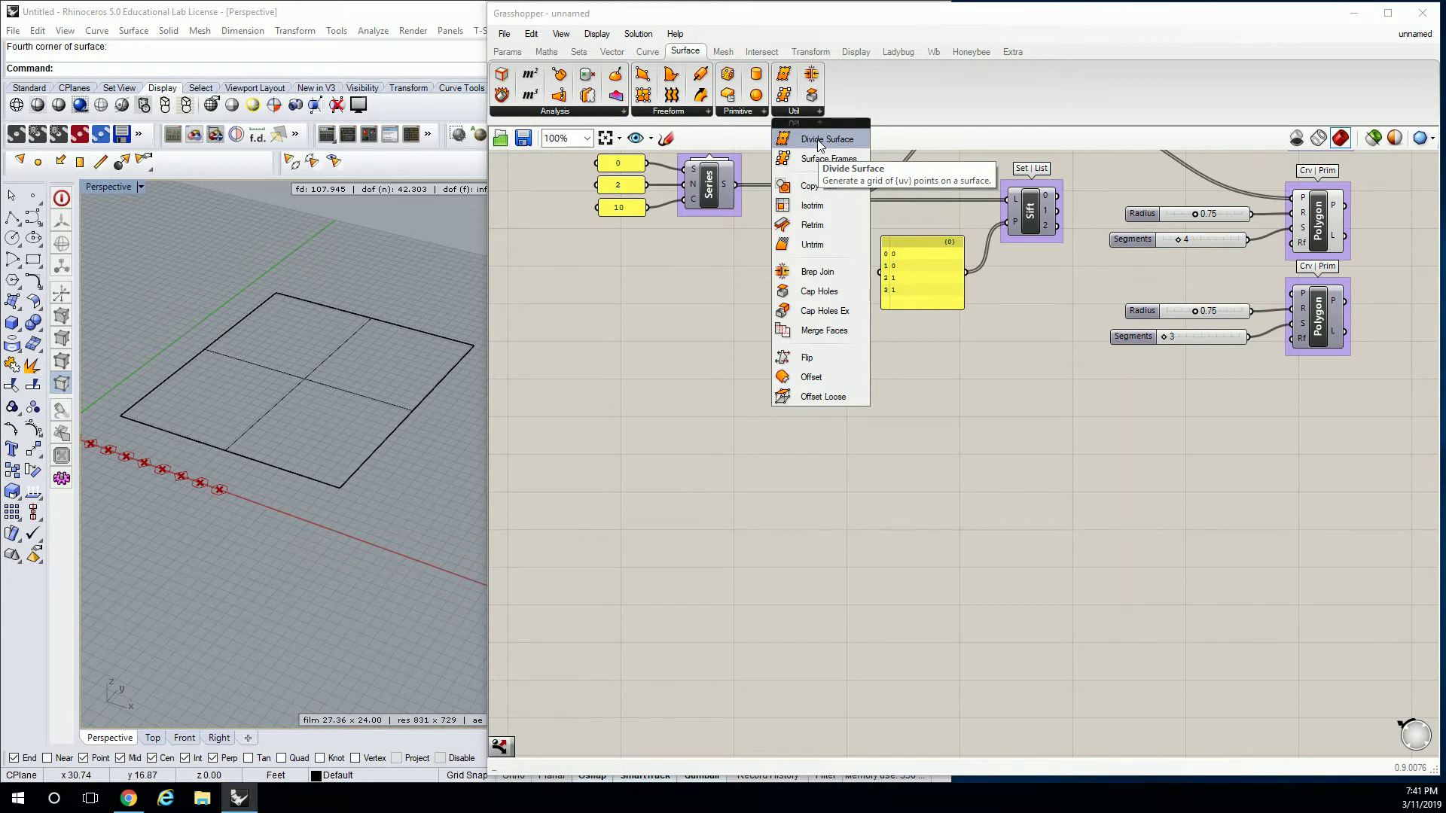
pyautogui.click(820, 144)
pyautogui.click(764, 419)
pyautogui.moveTo(764, 419); pyautogui.dragTo(742, 423)
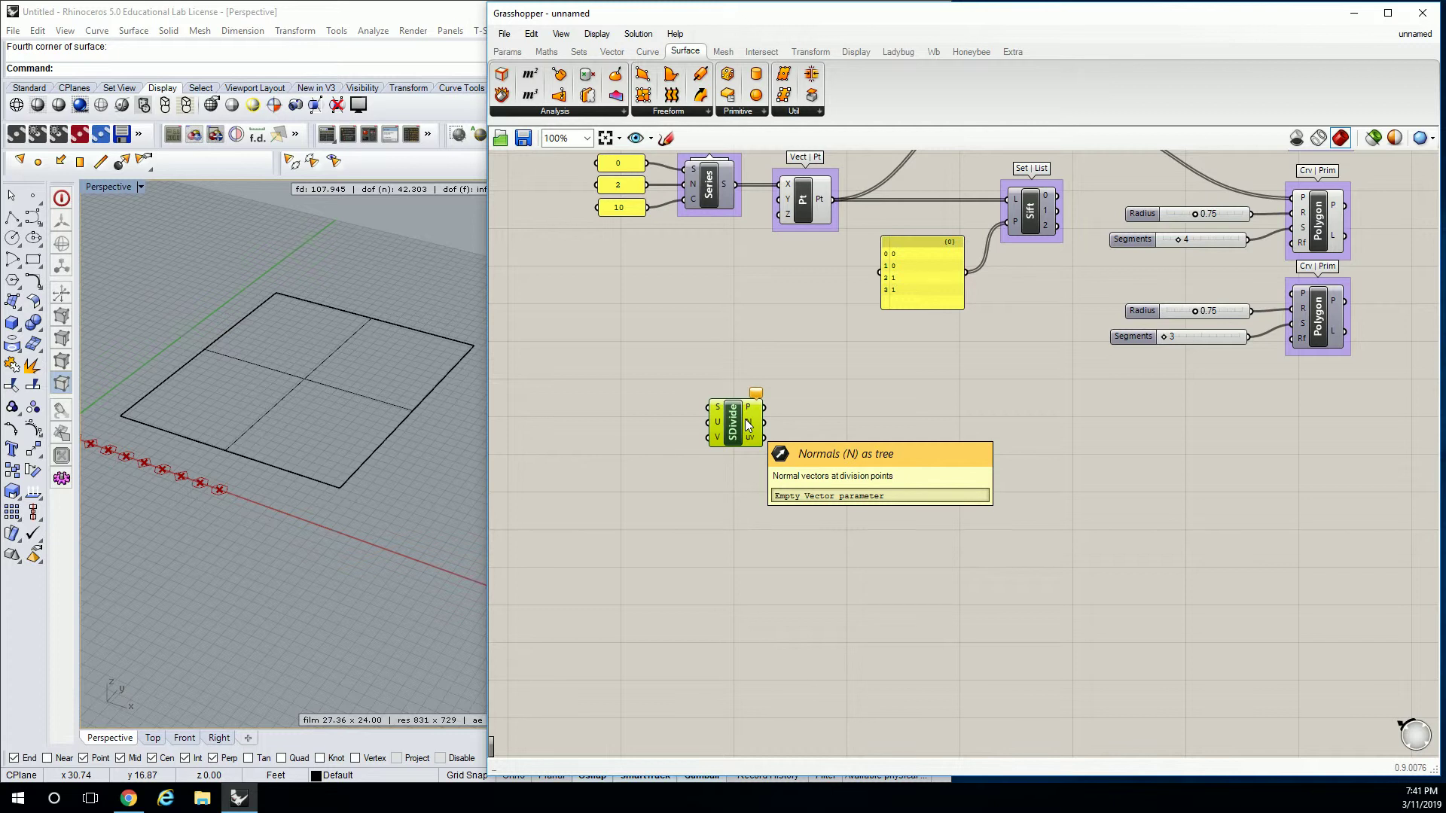
# Add a Surface parameter beside the Divide Surface component and reference the drawn surface in it.
pyautogui.scroll(4, 704, 405)
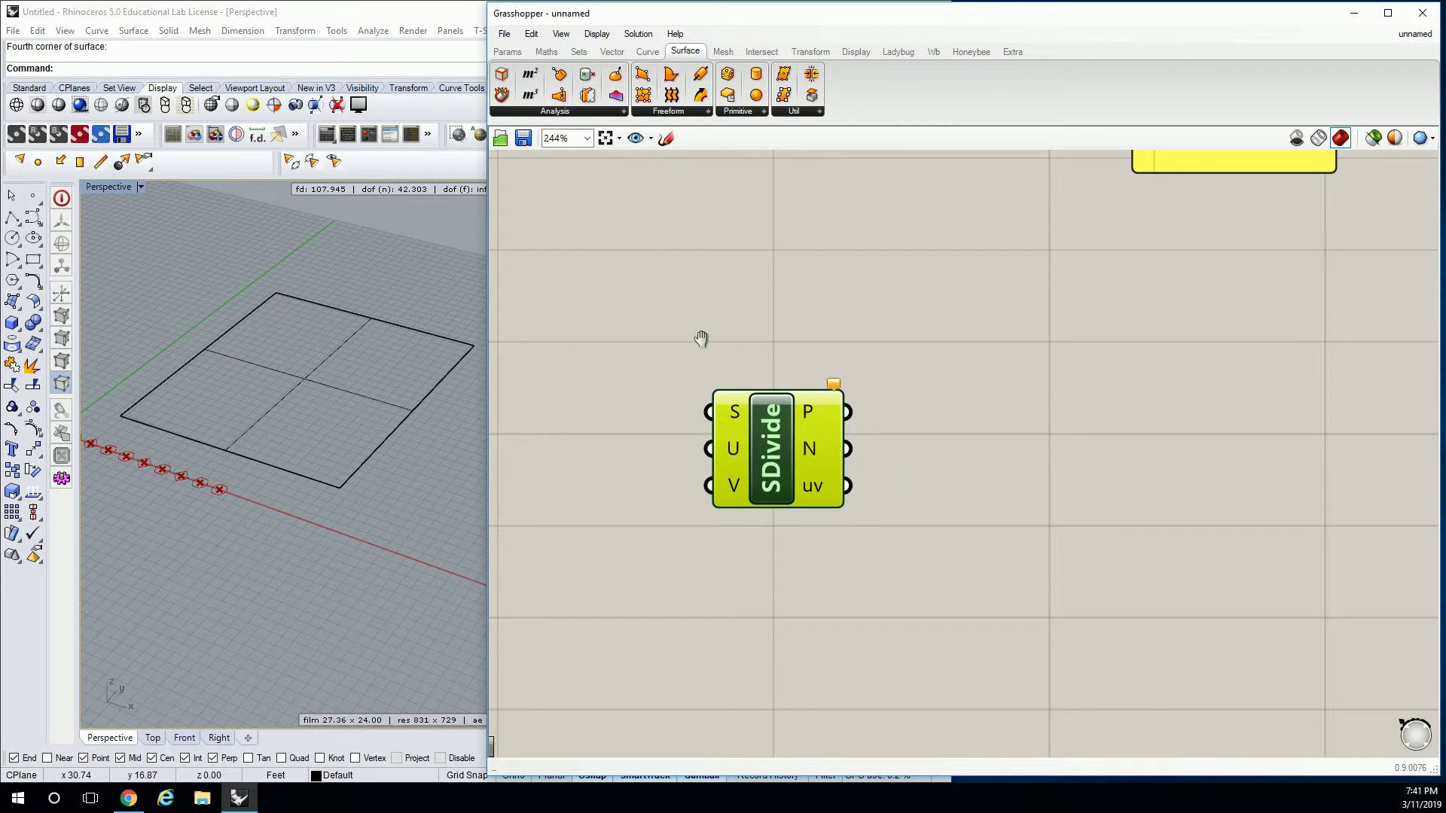
pyautogui.moveTo(544, 180); pyautogui.dragTo(690, 150, button='right')
pyautogui.click(507, 51)
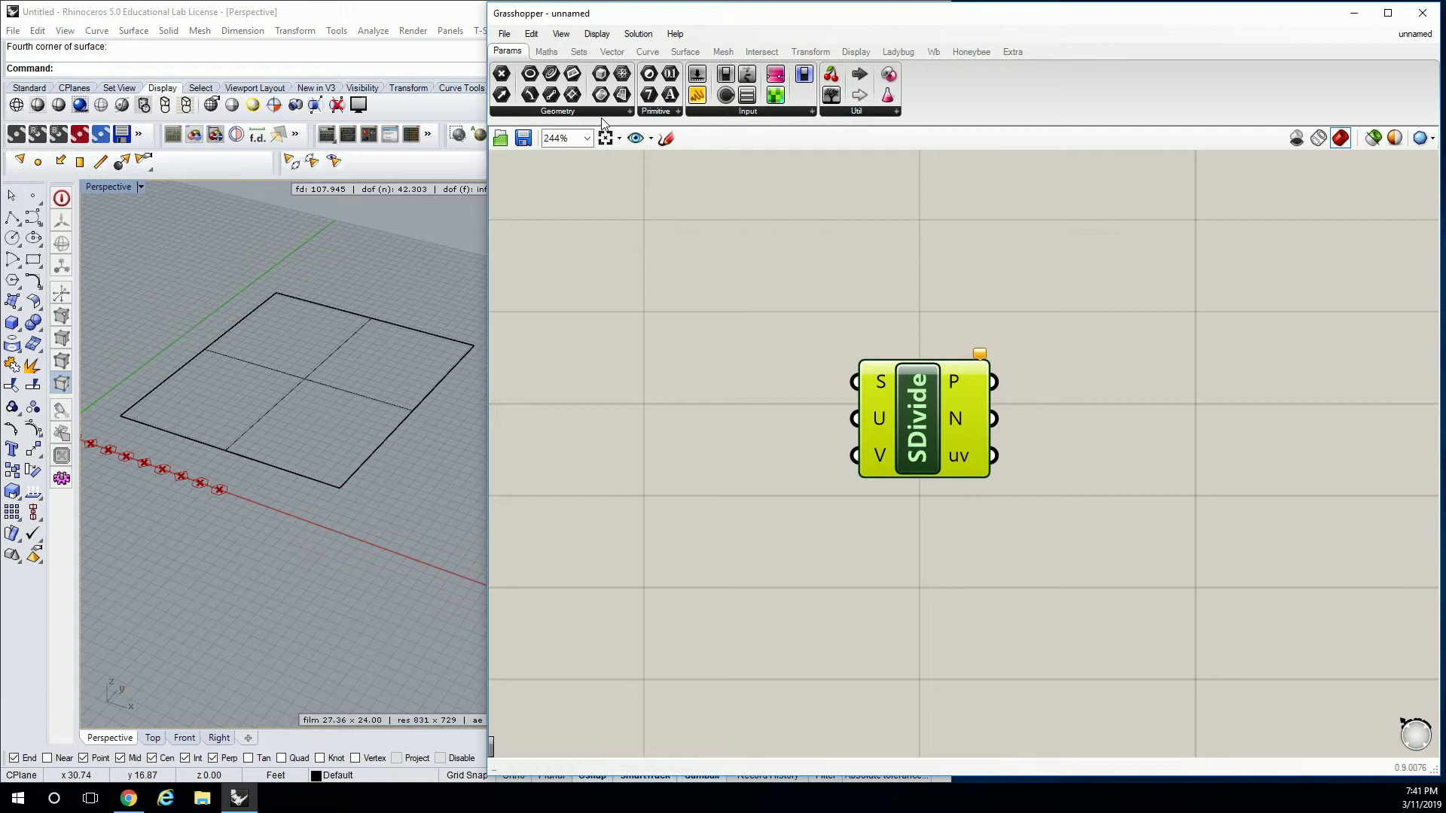
pyautogui.click(631, 112)
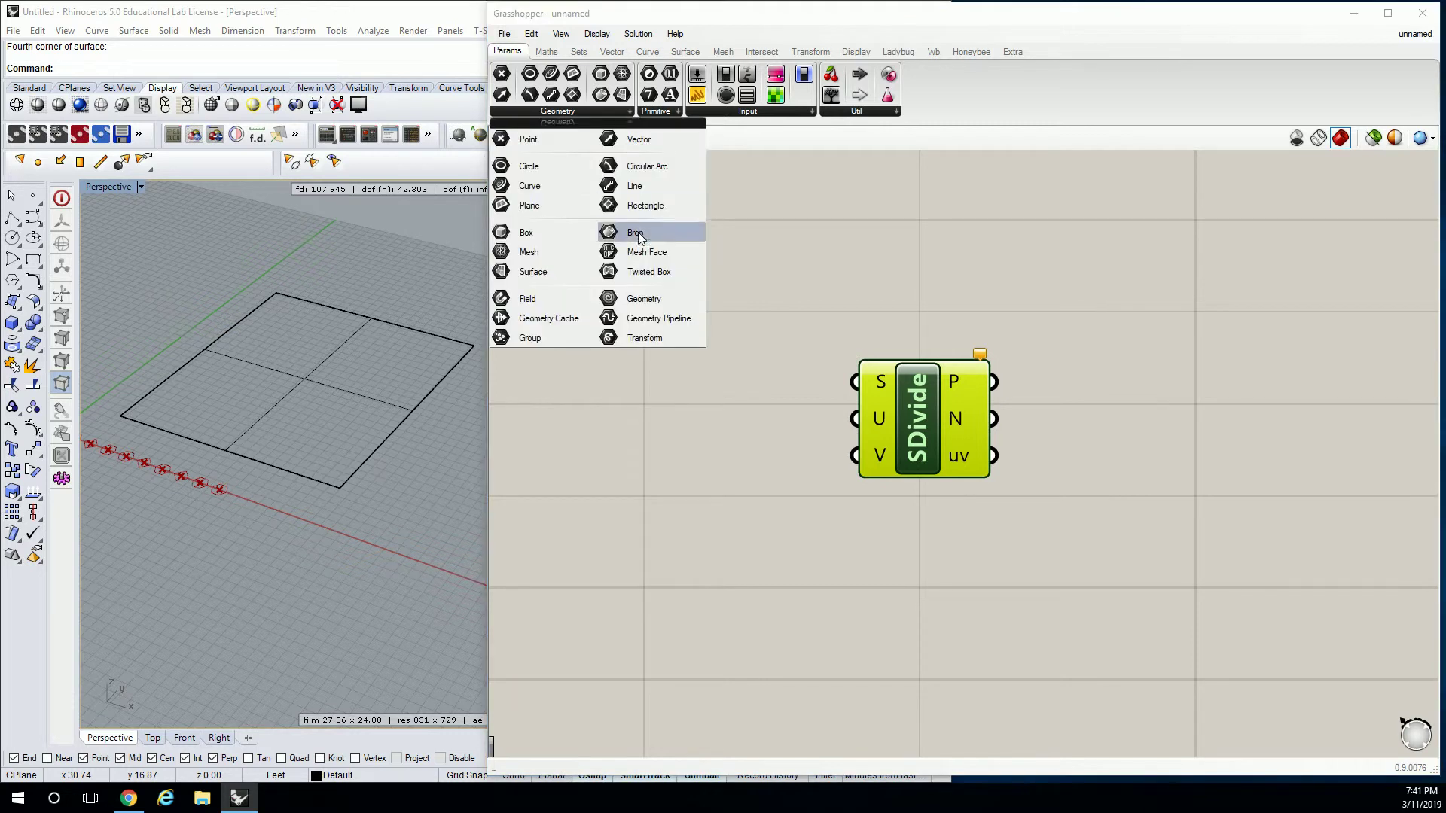
pyautogui.moveTo(531, 271); pyautogui.dragTo(669, 373)
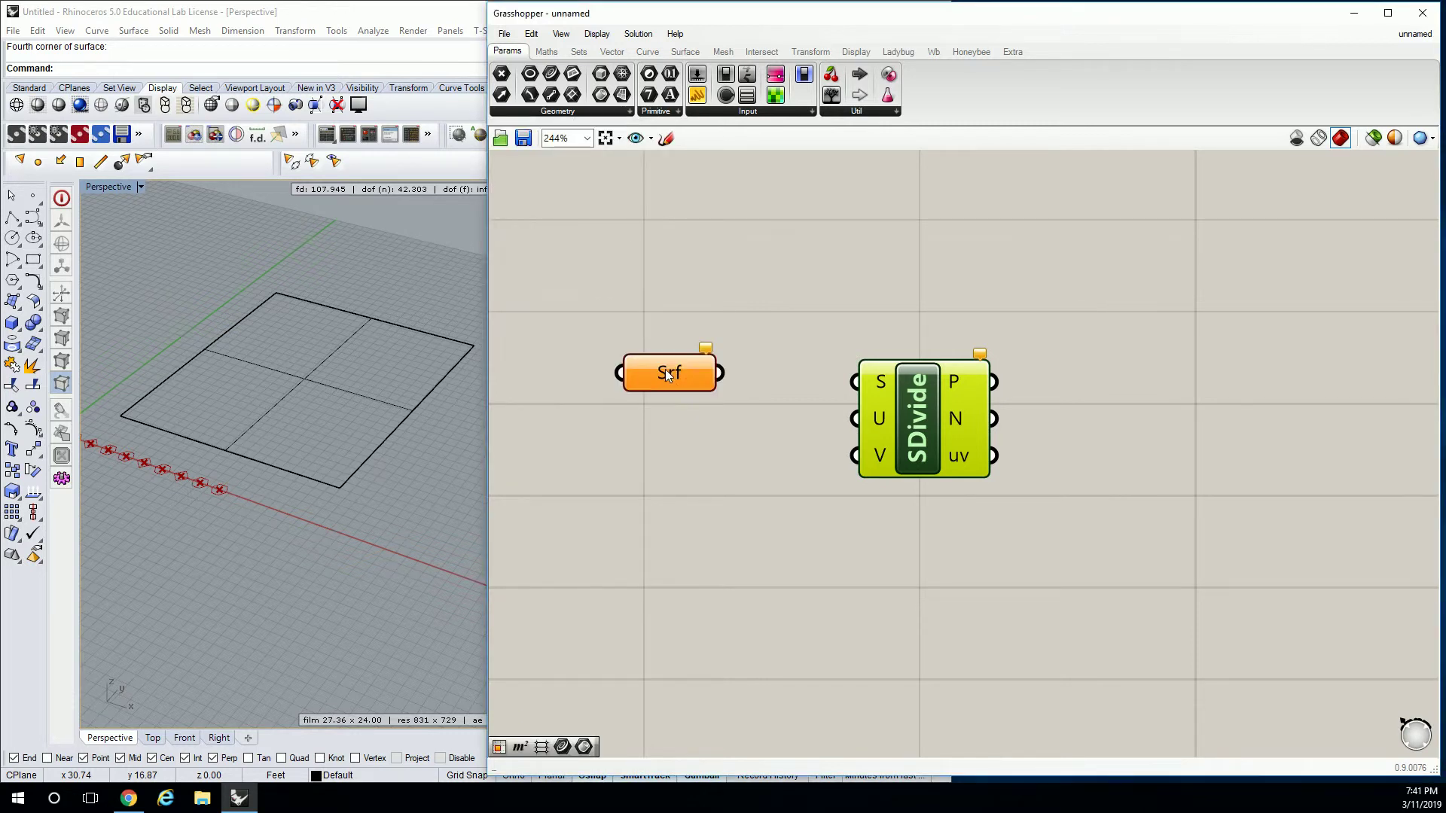
pyautogui.rightClick(669, 374)
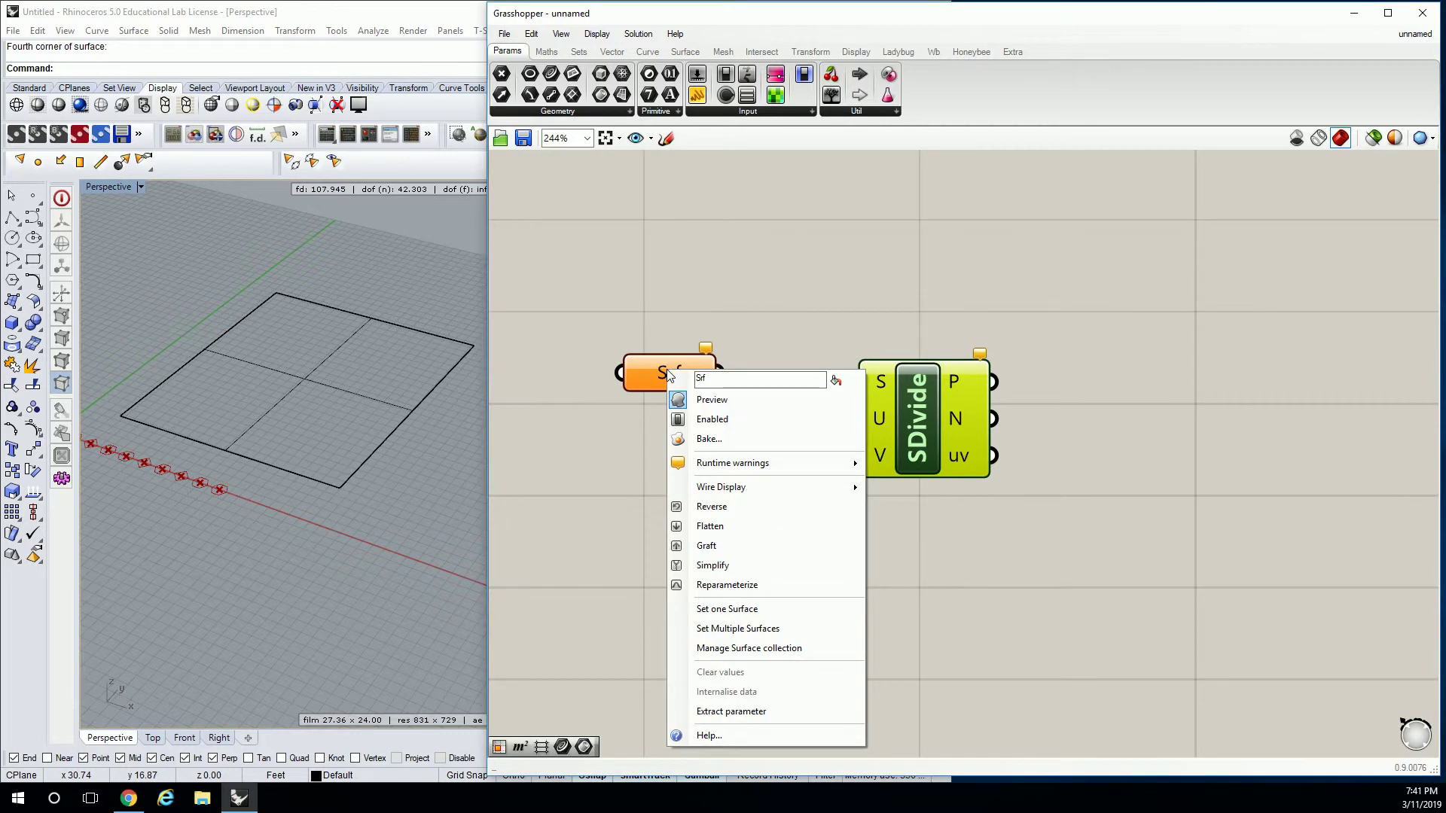
pyautogui.click(725, 609)
pyautogui.click(378, 400)
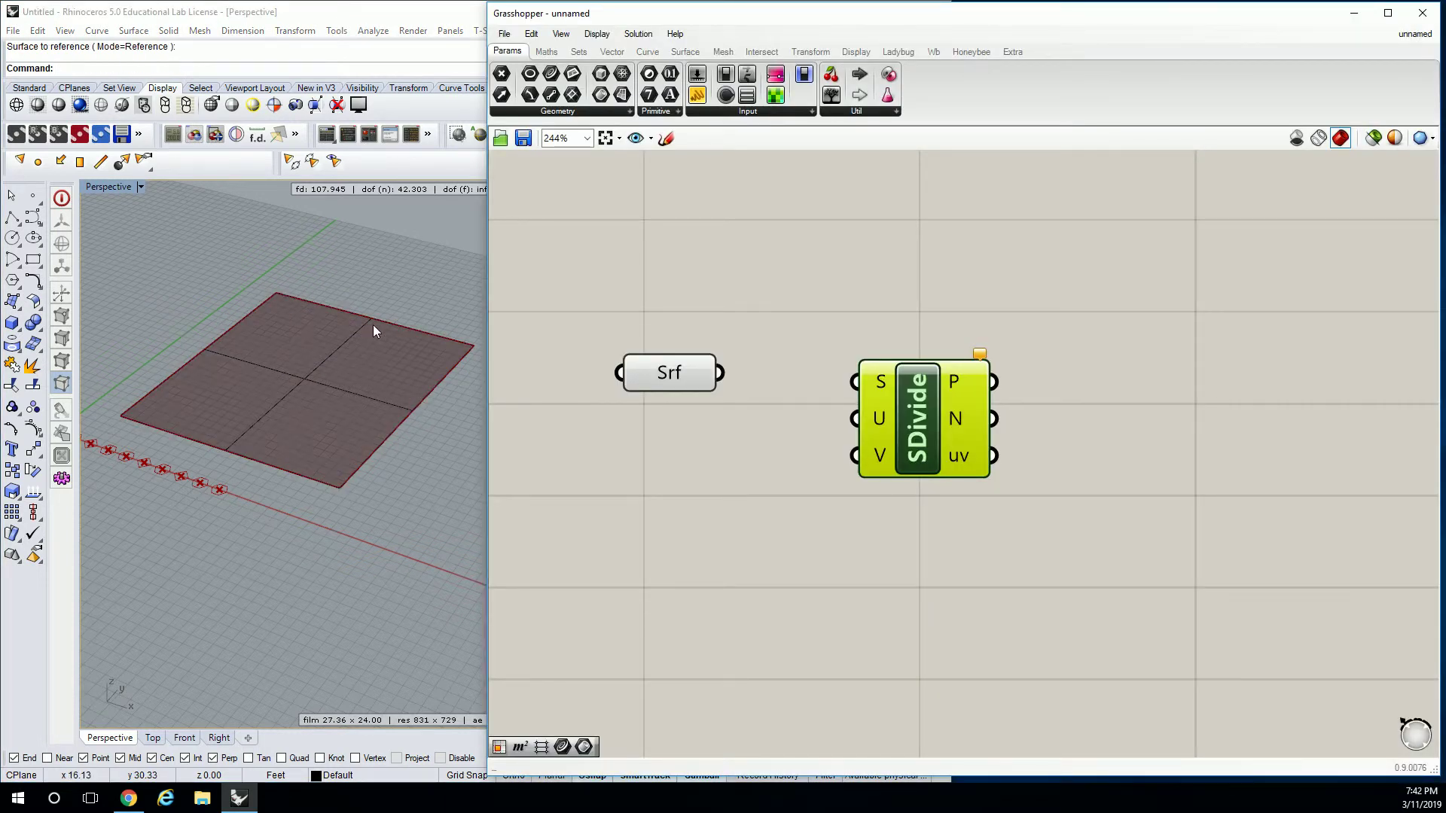
# Draw a second four-corner surface on the ground plane, next to the one already referenced.
pyautogui.scroll(-2, 373, 327)
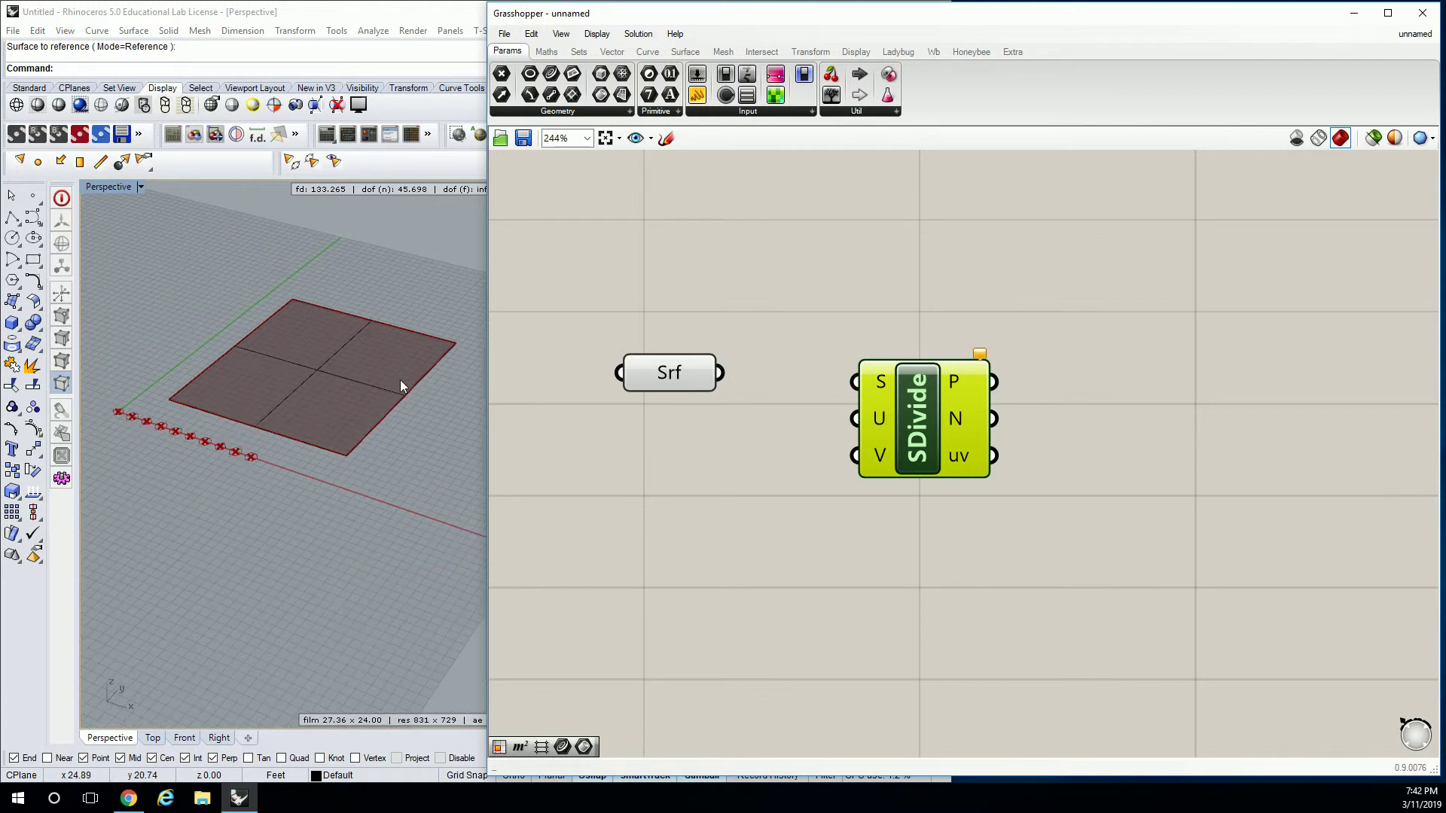
pyautogui.keyDown('shift'); pyautogui.moveTo(400, 380); pyautogui.dragTo(262, 348, button='right'); pyautogui.keyUp('shift')
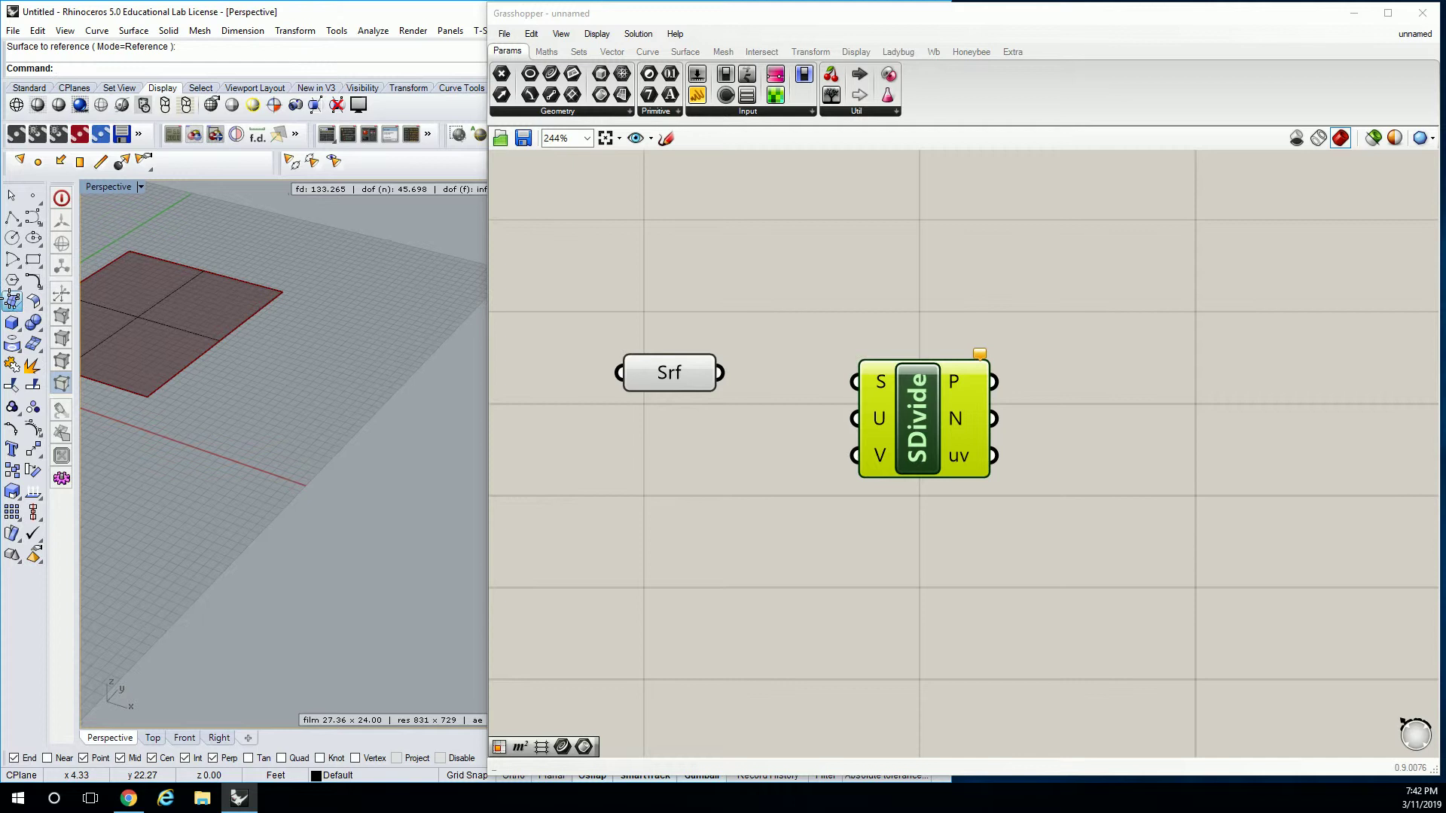
pyautogui.click(13, 301)
pyautogui.click(338, 462)
pyautogui.click(440, 341)
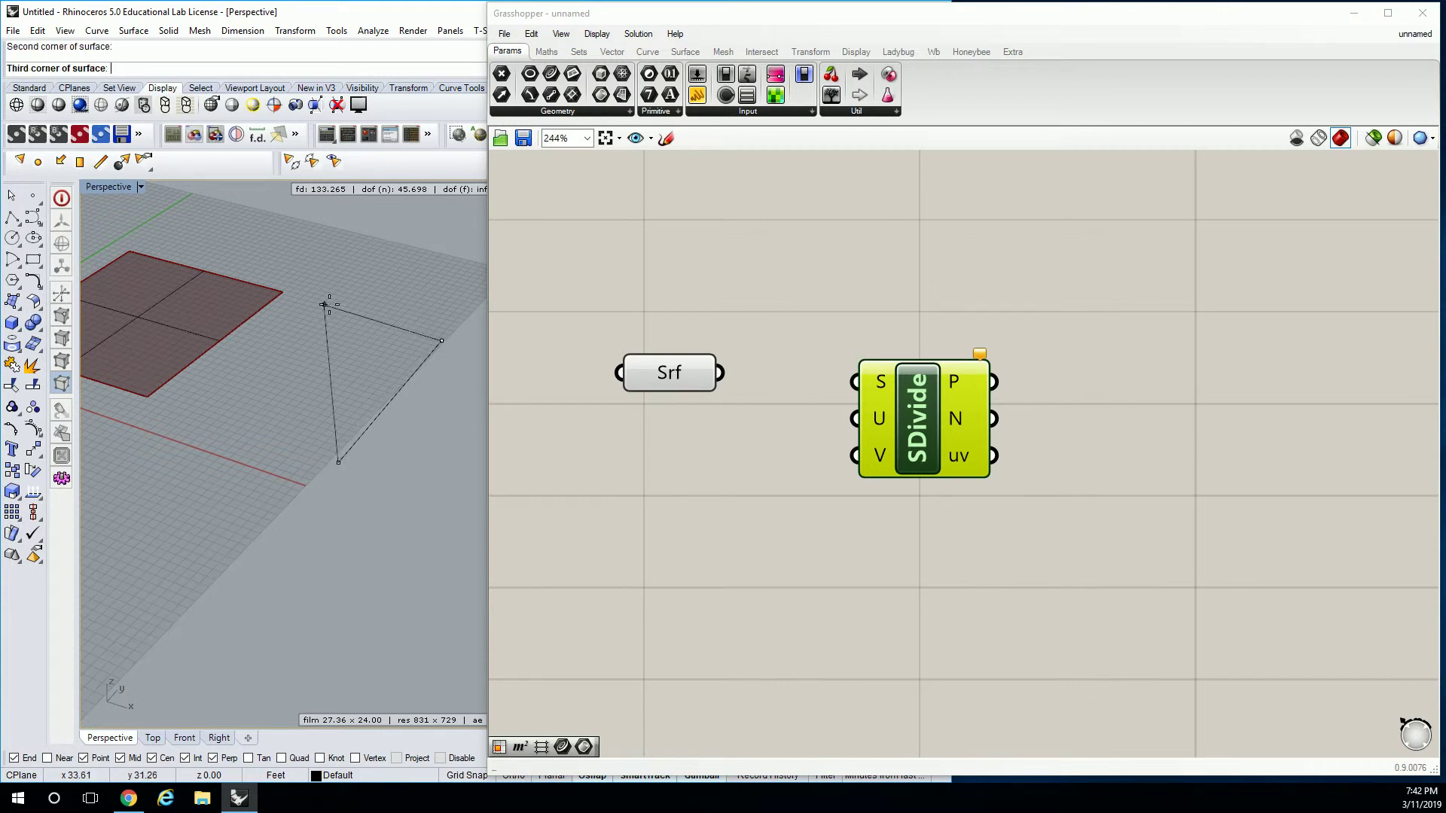
pyautogui.click(312, 301)
pyautogui.click(208, 408)
# Add a second Surface parameter below the first one and reference the second surface in it.
pyautogui.click(655, 309)
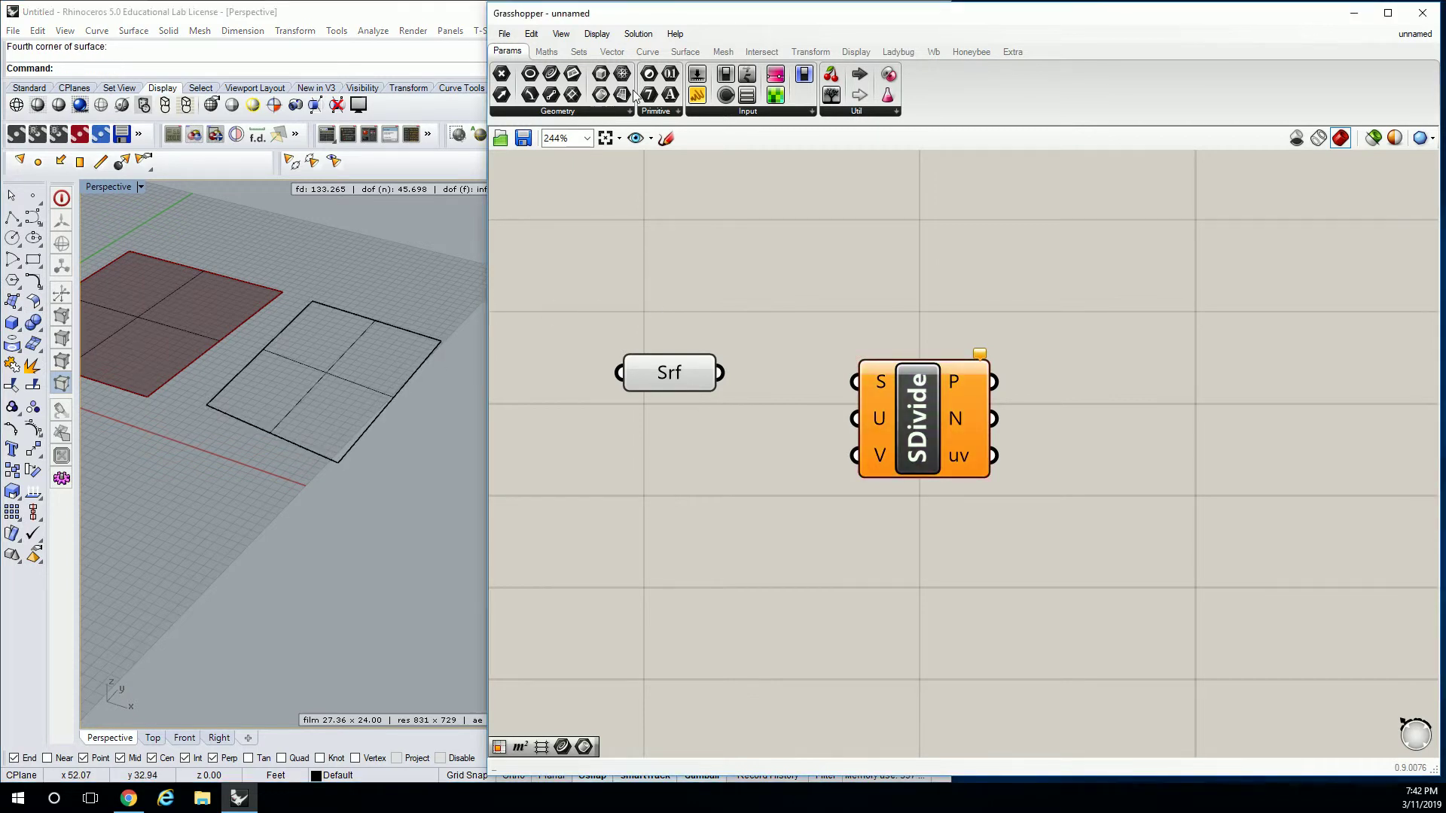
pyautogui.moveTo(622, 95); pyautogui.dragTo(667, 482)
pyautogui.rightClick(667, 482)
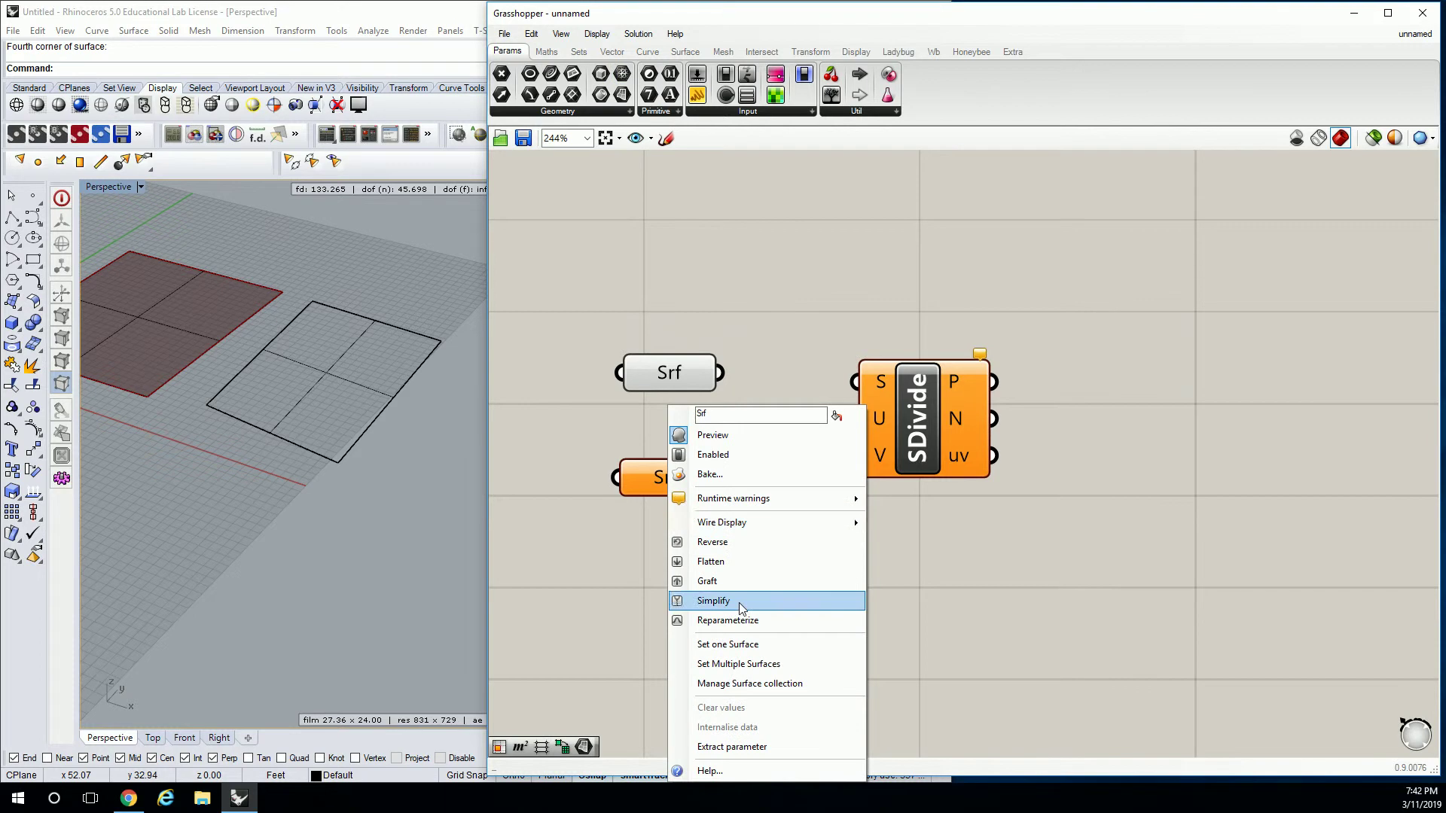
pyautogui.click(744, 642)
pyautogui.click(381, 396)
pyautogui.moveTo(381, 396); pyautogui.dragTo(352, 428, button='right')
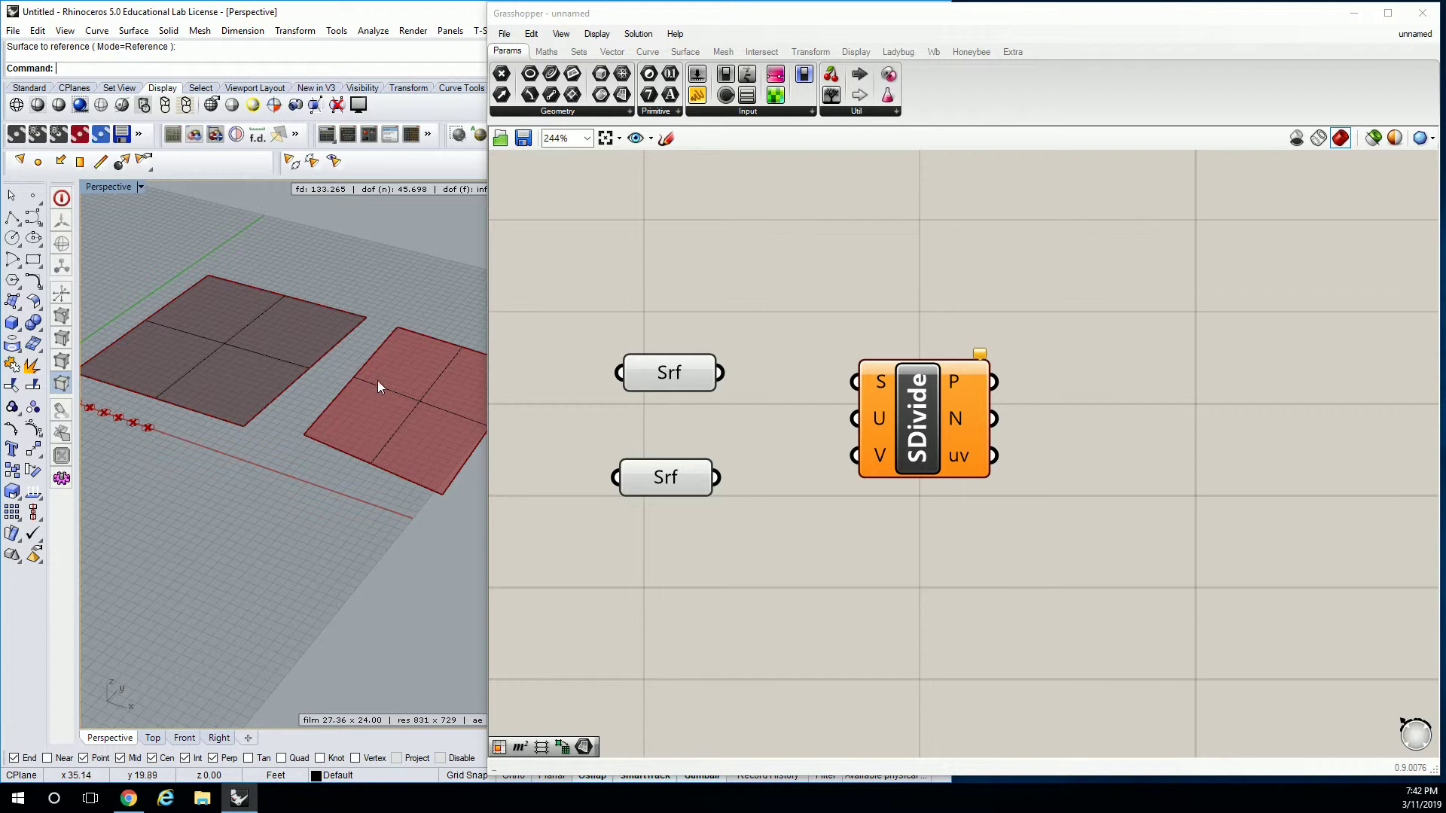
# Delete both drawn surfaces from the Rhino model.
pyautogui.click(418, 415)
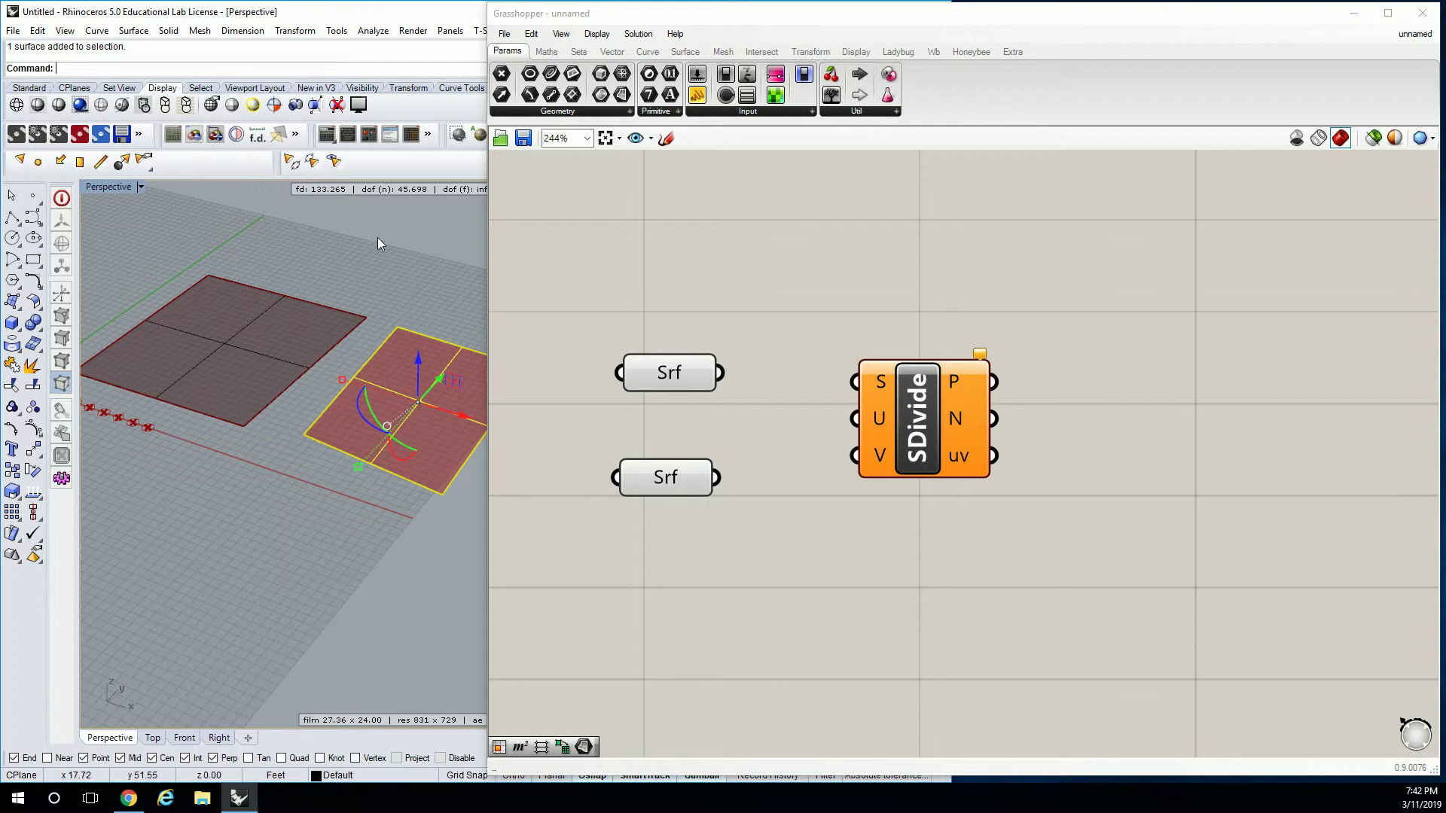
pyautogui.press('Delete')
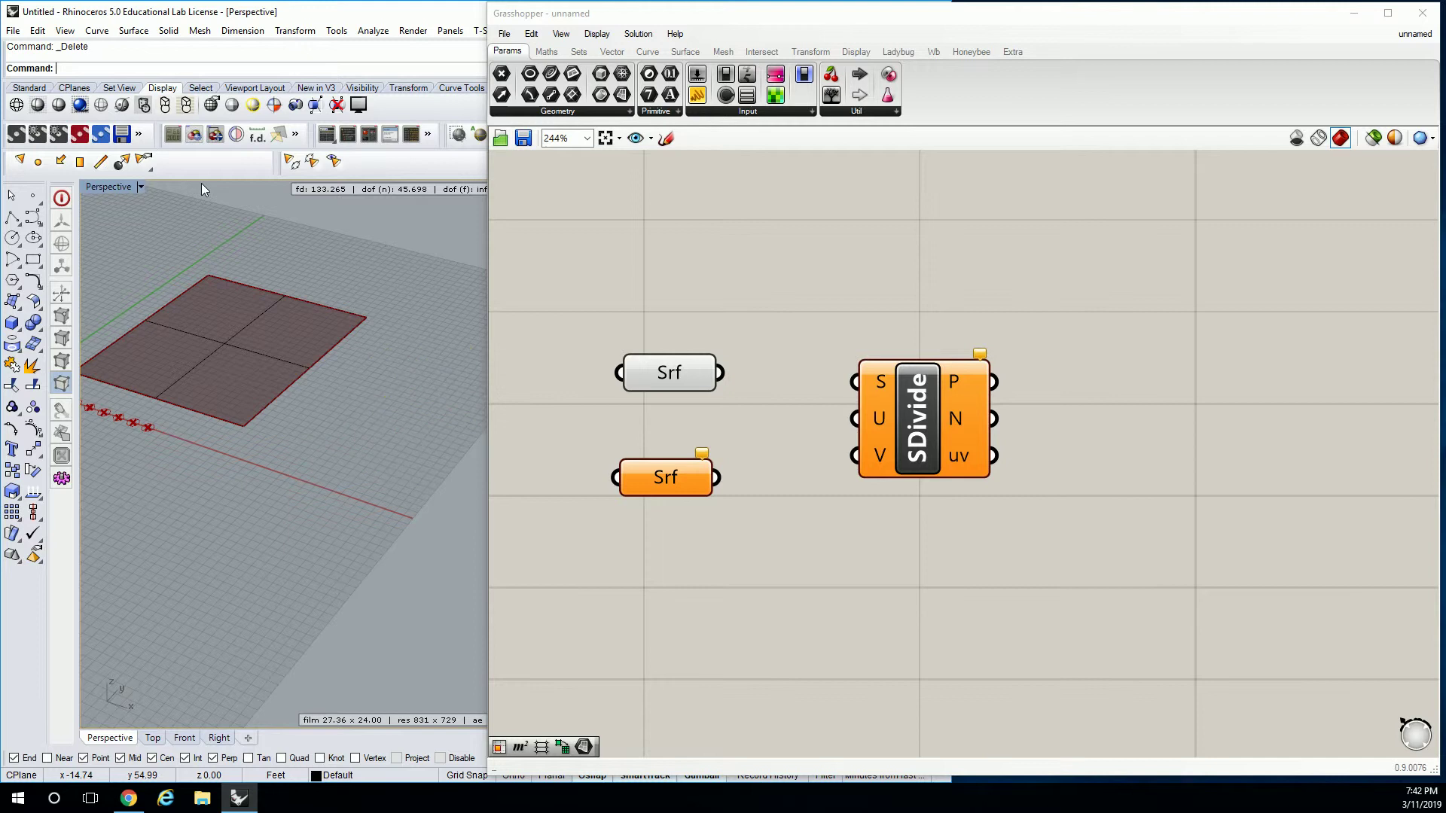
pyautogui.click(260, 362)
pyautogui.press('Delete')
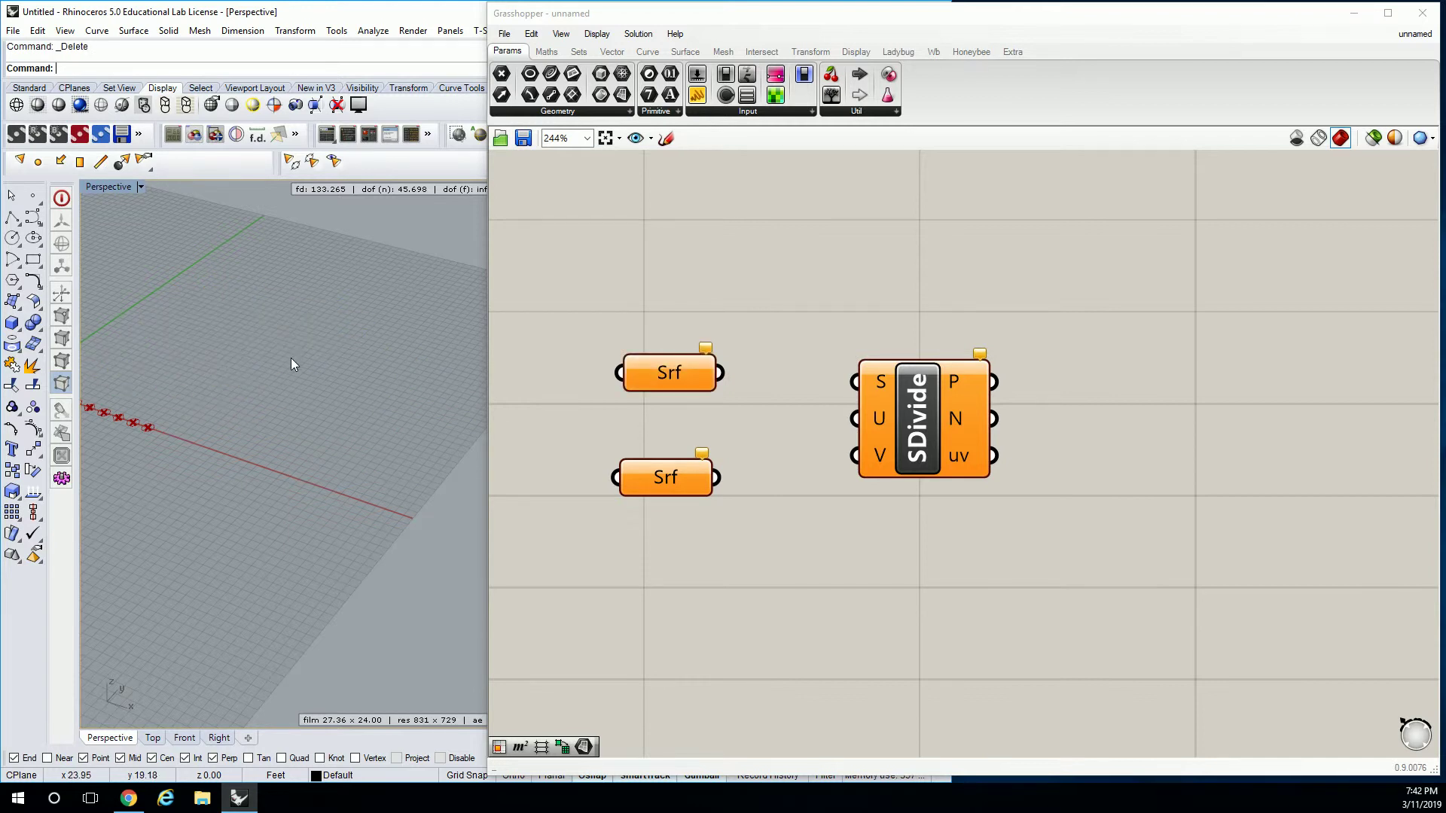
# Draw a four-corner surface near the row of points, its third and fourth corners at about (20.6, 35.2) and (19.6, 6.2).
pyautogui.click(13, 302)
pyautogui.keyDown('shift'); pyautogui.moveTo(149, 373); pyautogui.dragTo(221, 393, button='right'); pyautogui.keyUp('shift')
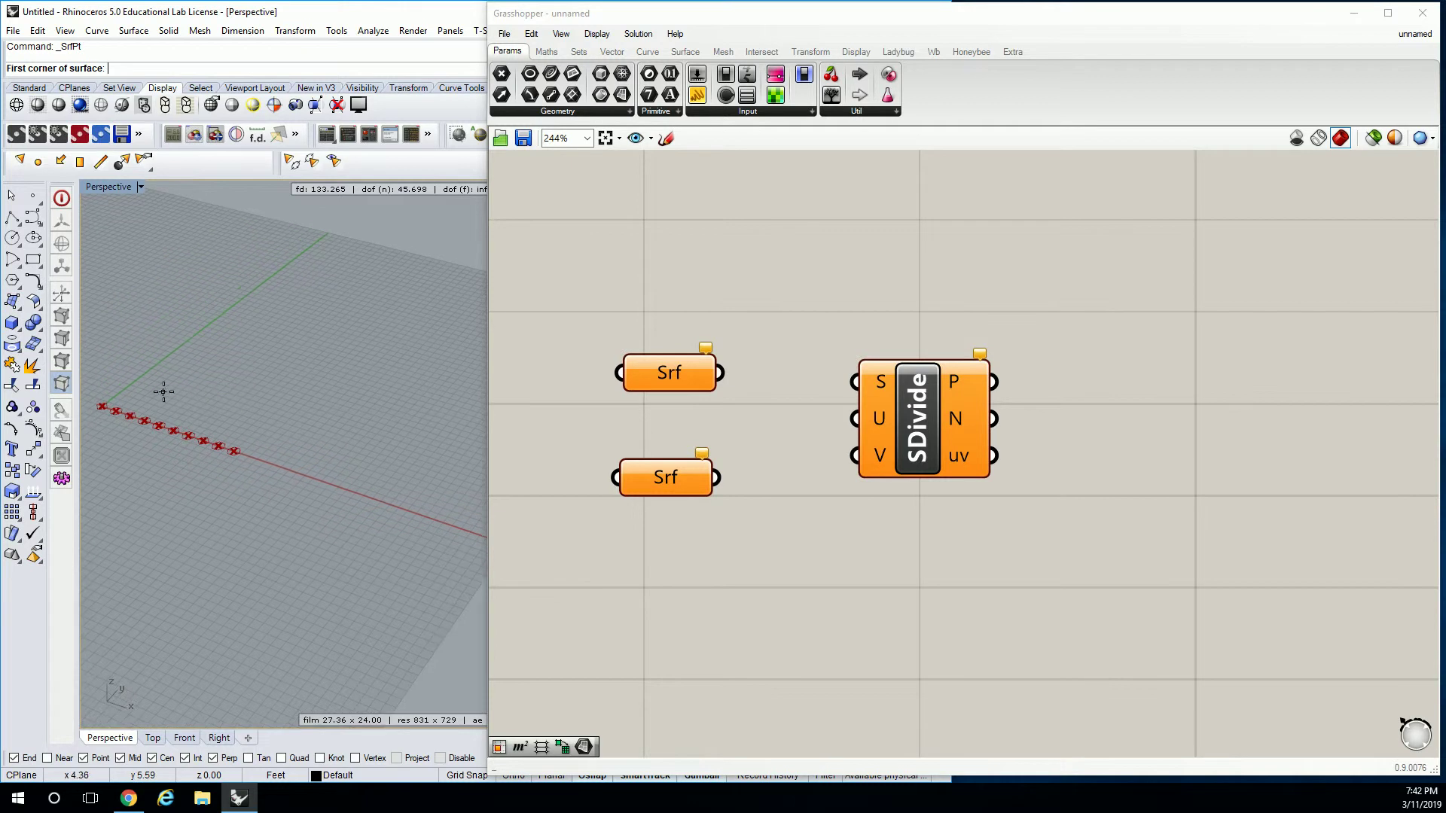
pyautogui.click(147, 395)
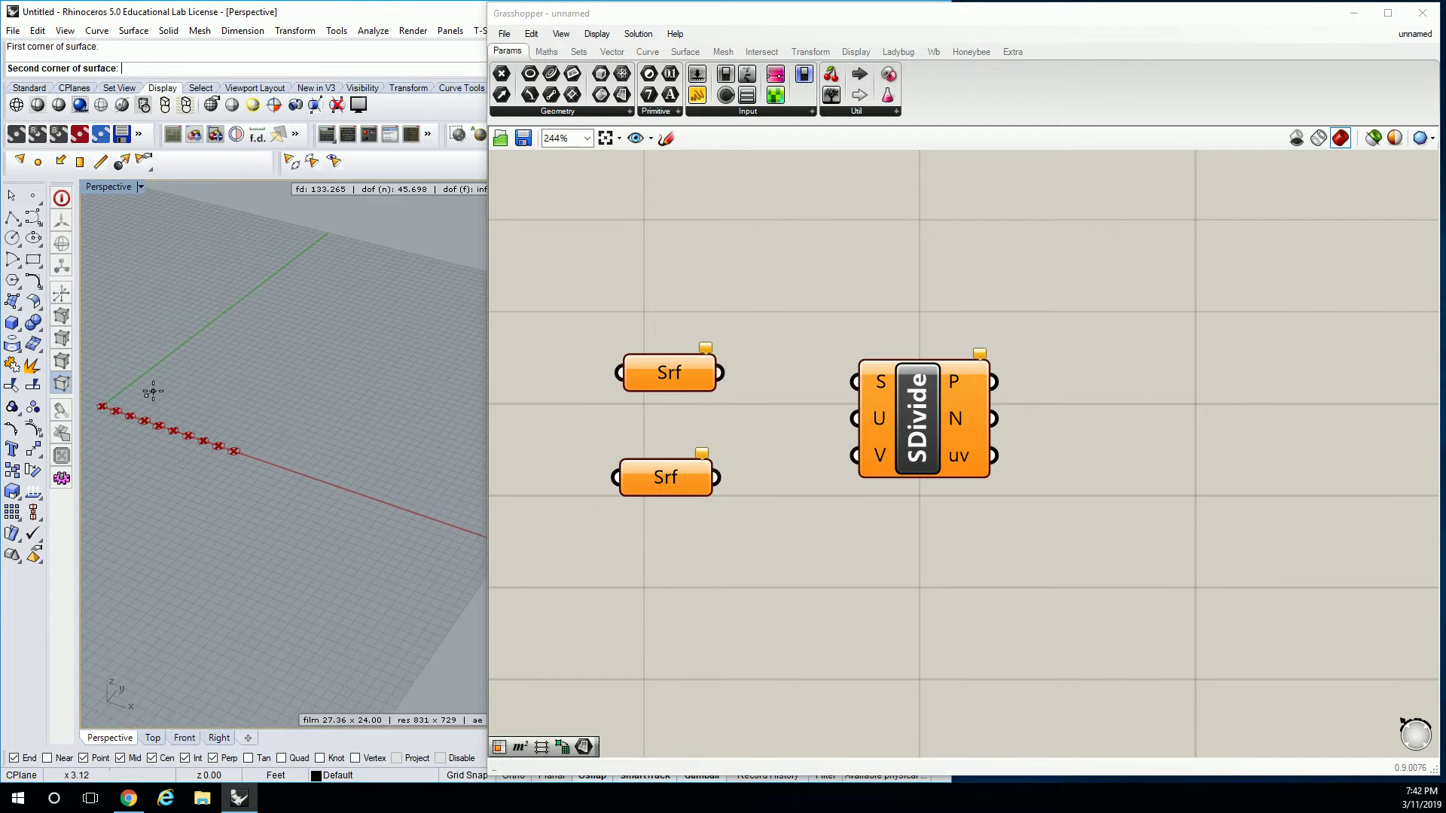
pyautogui.click(291, 280)
pyautogui.click(408, 311)
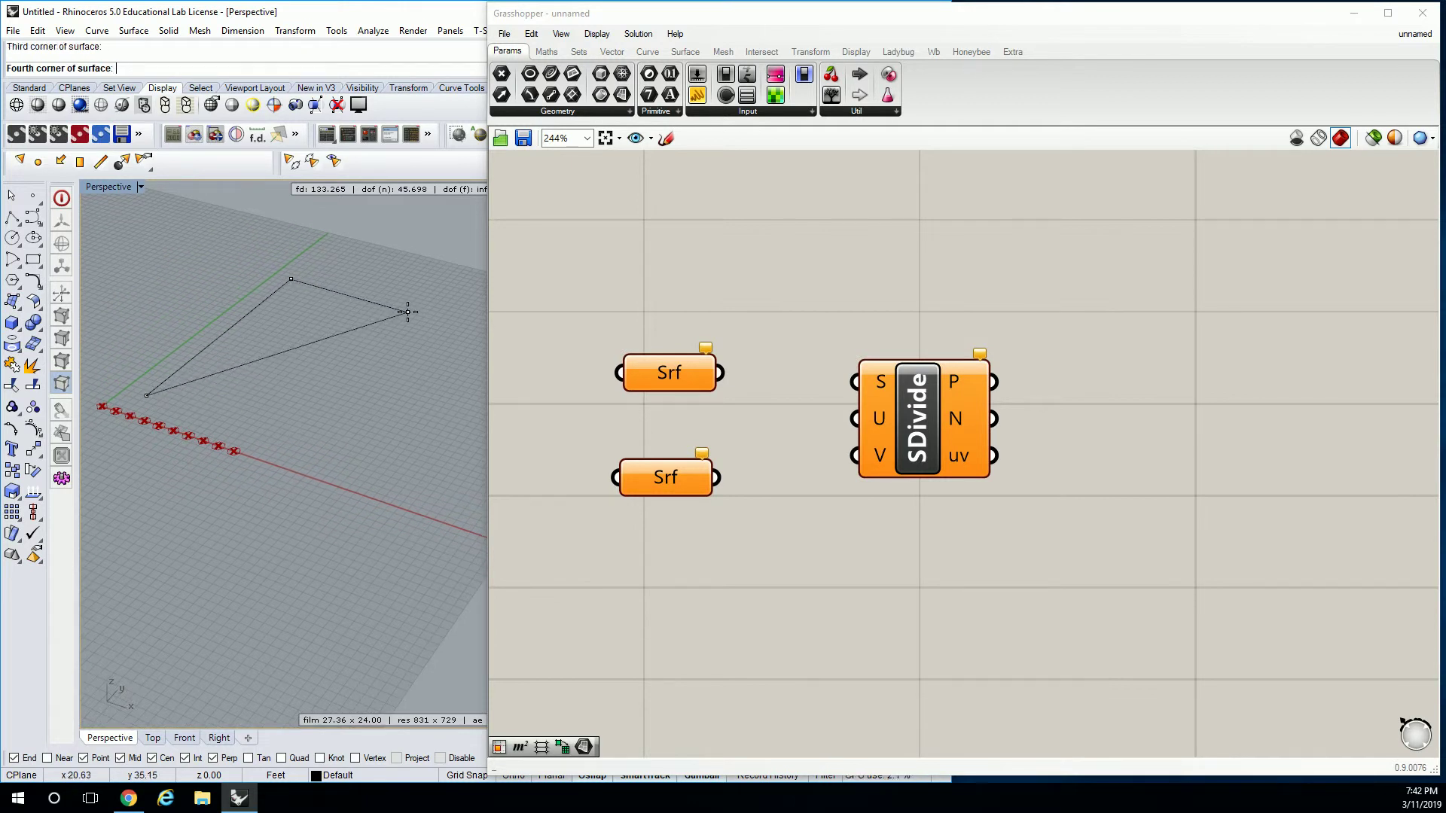
pyautogui.click(279, 435)
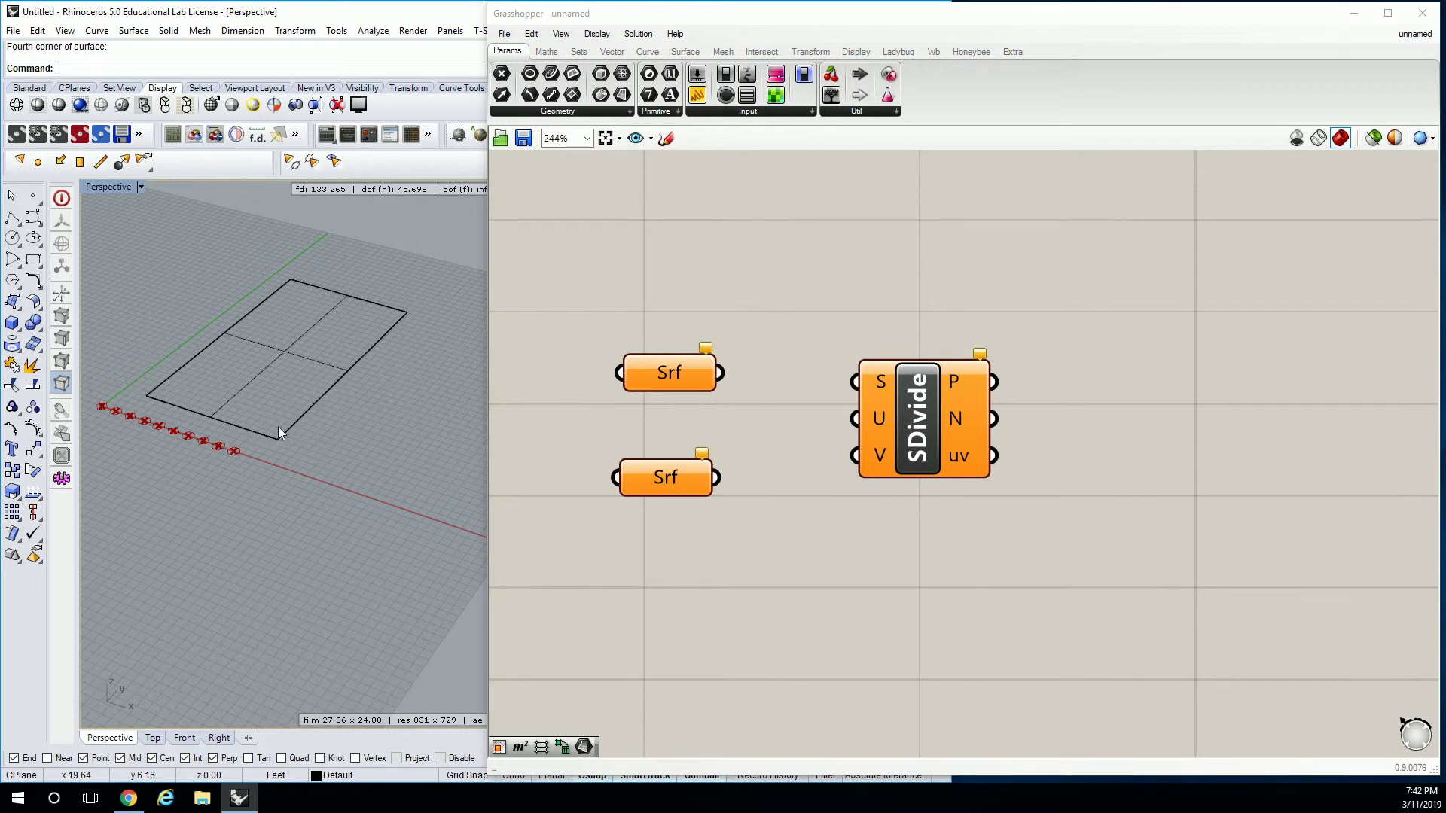
# Draw another four-corner surface beside the new one, placing its second corner at about (45.7, 34.5).
pyautogui.keyDown('shift'); pyautogui.moveTo(316, 401); pyautogui.dragTo(210, 359, button='right'); pyautogui.keyUp('shift')
pyautogui.rightClick(209, 359)
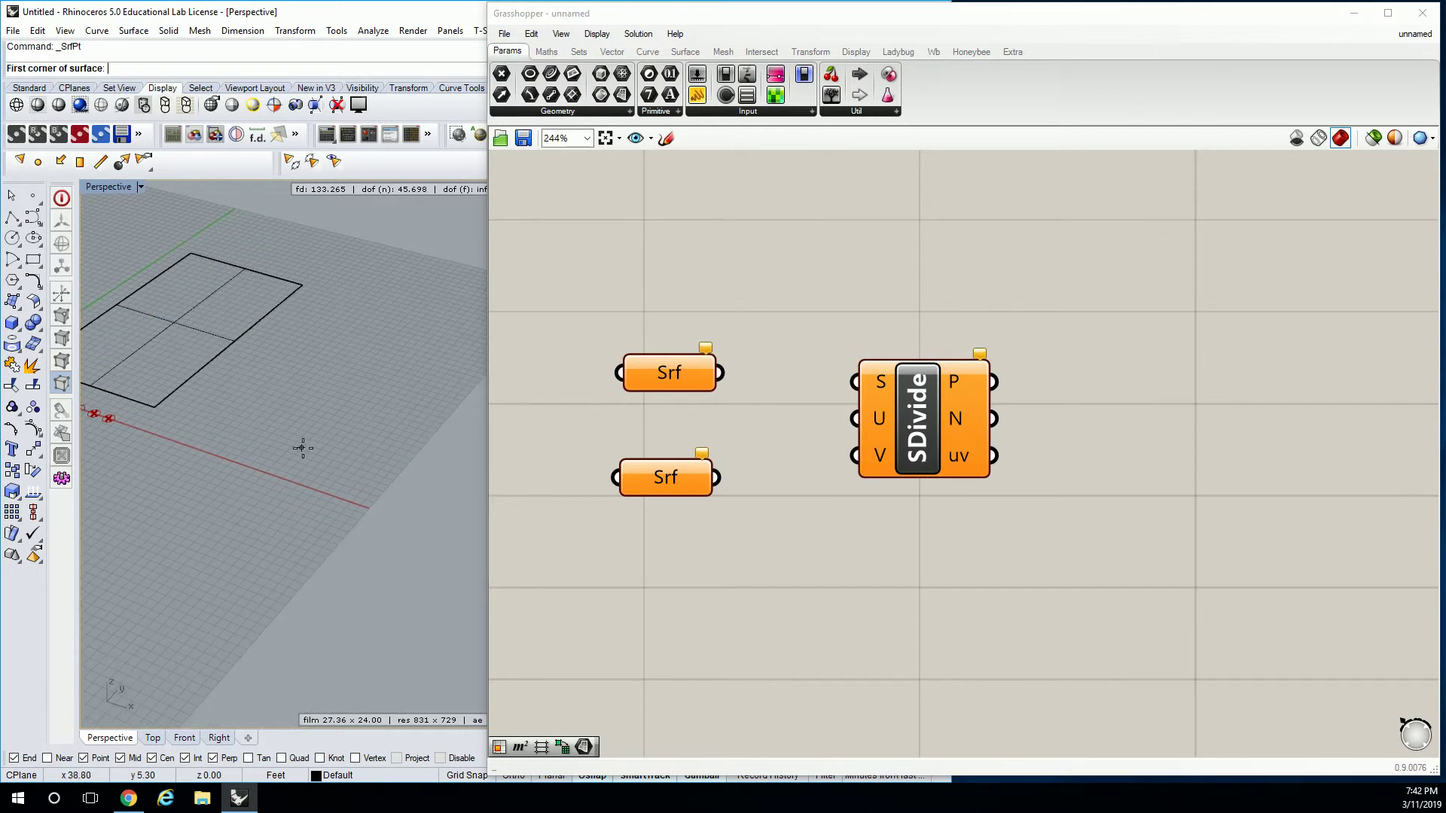
pyautogui.click(358, 473)
pyautogui.click(479, 334)
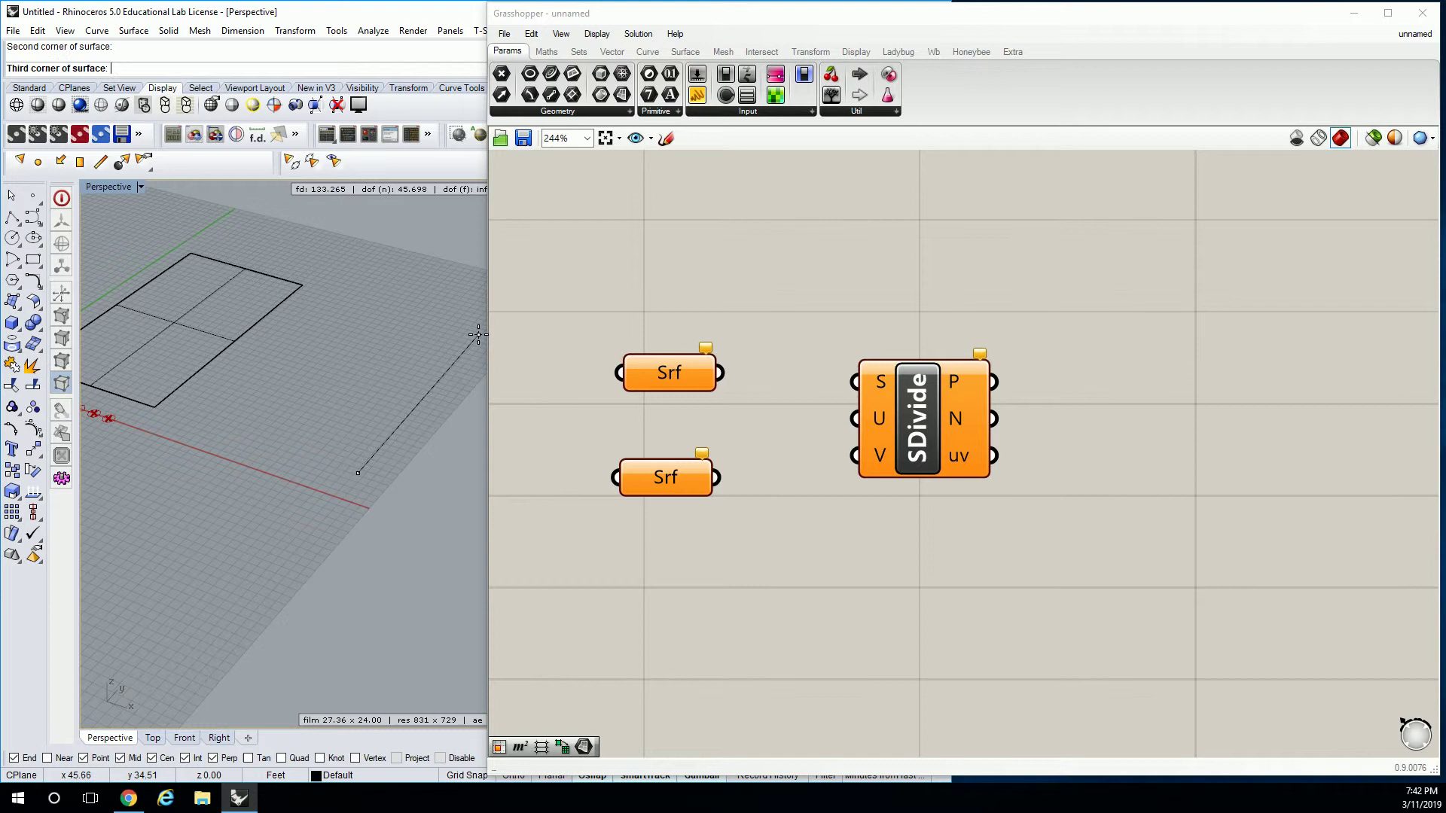
pyautogui.click(355, 295)
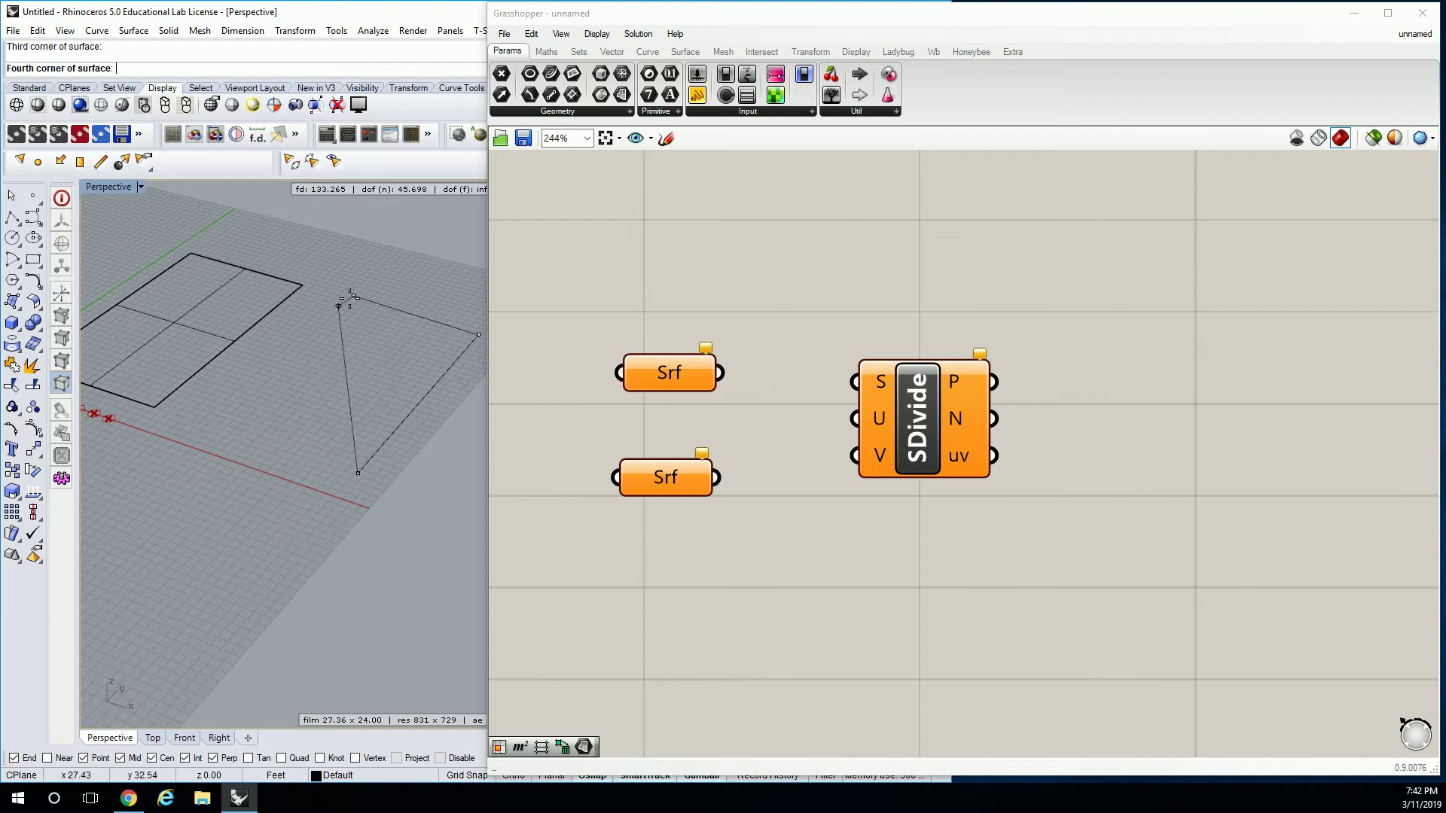
pyautogui.click(222, 426)
pyautogui.keyDown('shift'); pyautogui.moveTo(290, 397); pyautogui.dragTo(343, 412, button='right'); pyautogui.keyUp('shift')
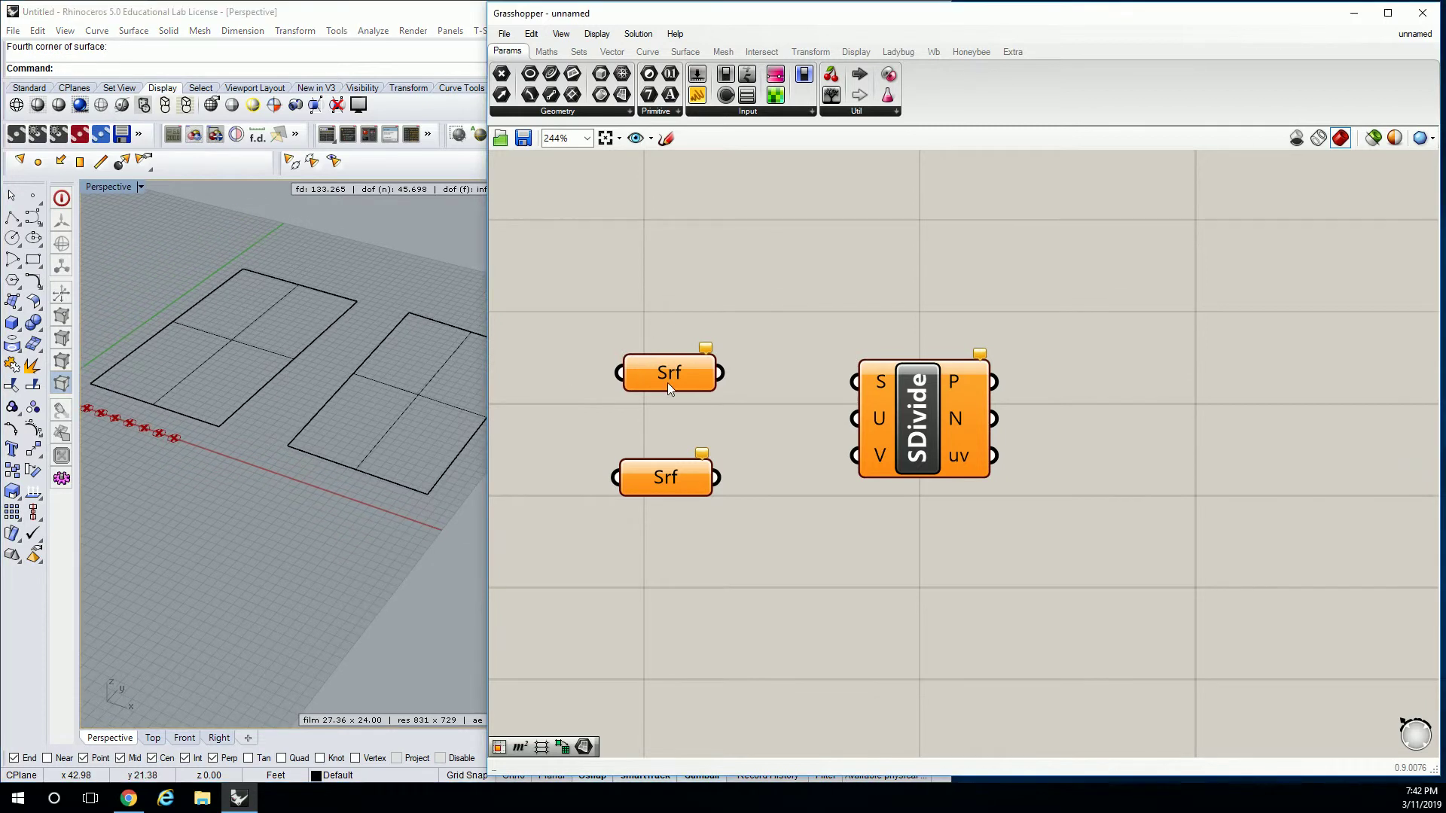
# Reference the surface nearest the row of points in the upper Surface parameter.
pyautogui.rightClick(667, 378)
pyautogui.click(751, 624)
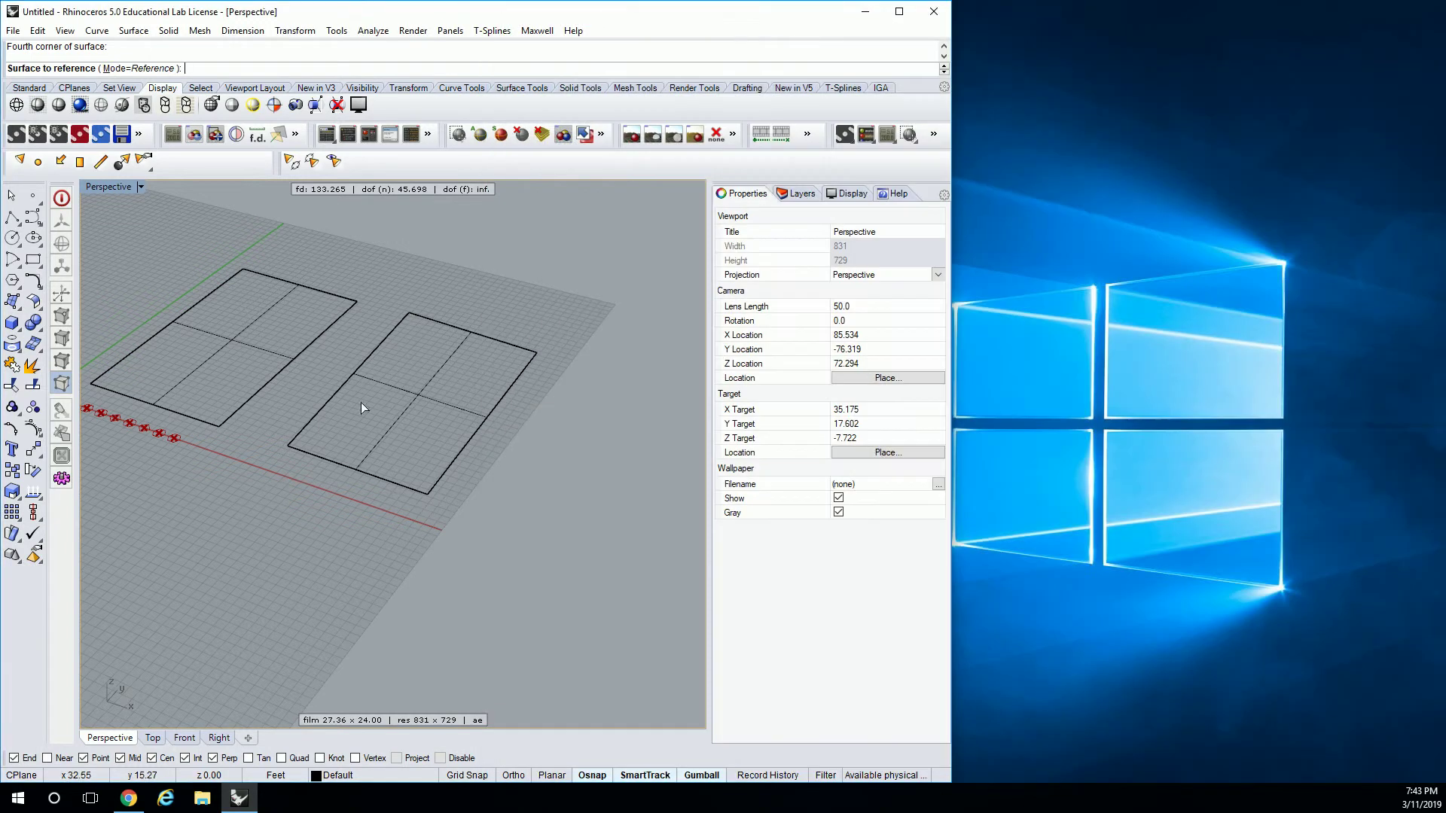
pyautogui.click(255, 341)
pyautogui.click(672, 347)
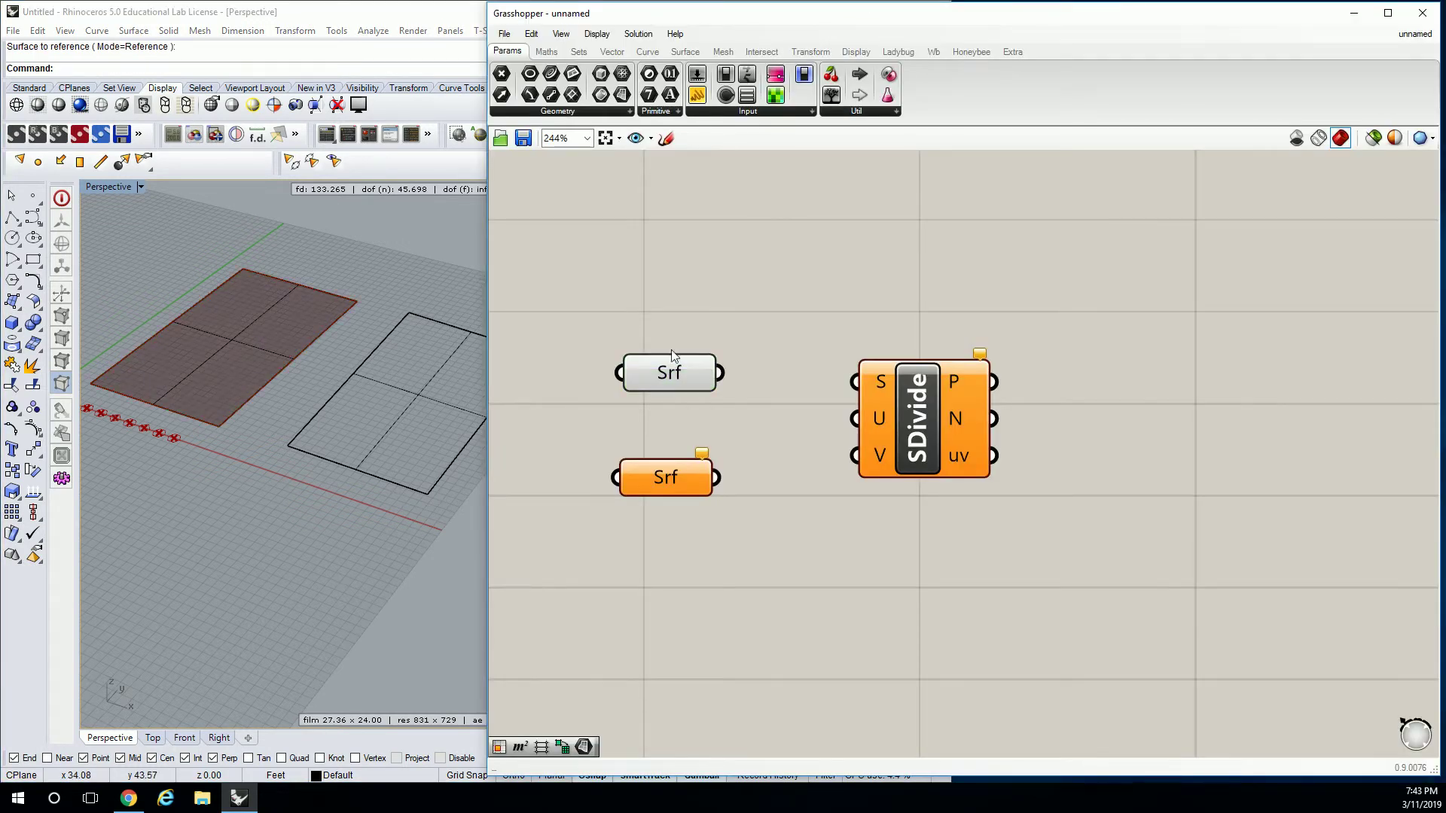
# Reference the second Rhino surface in the lower Surface parameter.
pyautogui.rightClick(677, 478)
pyautogui.click(744, 648)
pyautogui.click(444, 401)
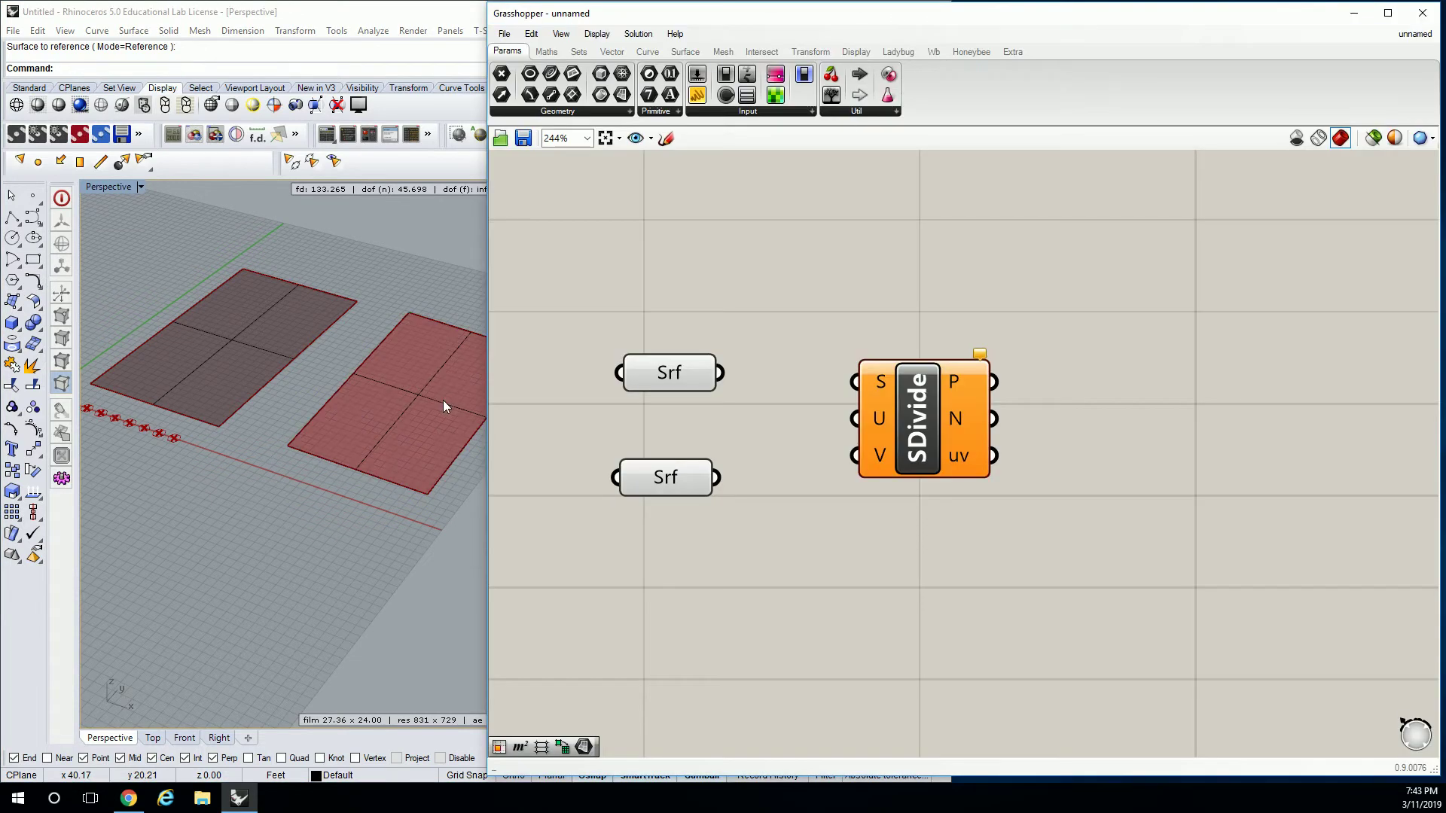
# Delete the lower Surface parameter from the Grasshopper canvas.
pyautogui.moveTo(648, 428); pyautogui.dragTo(724, 433, button='right')
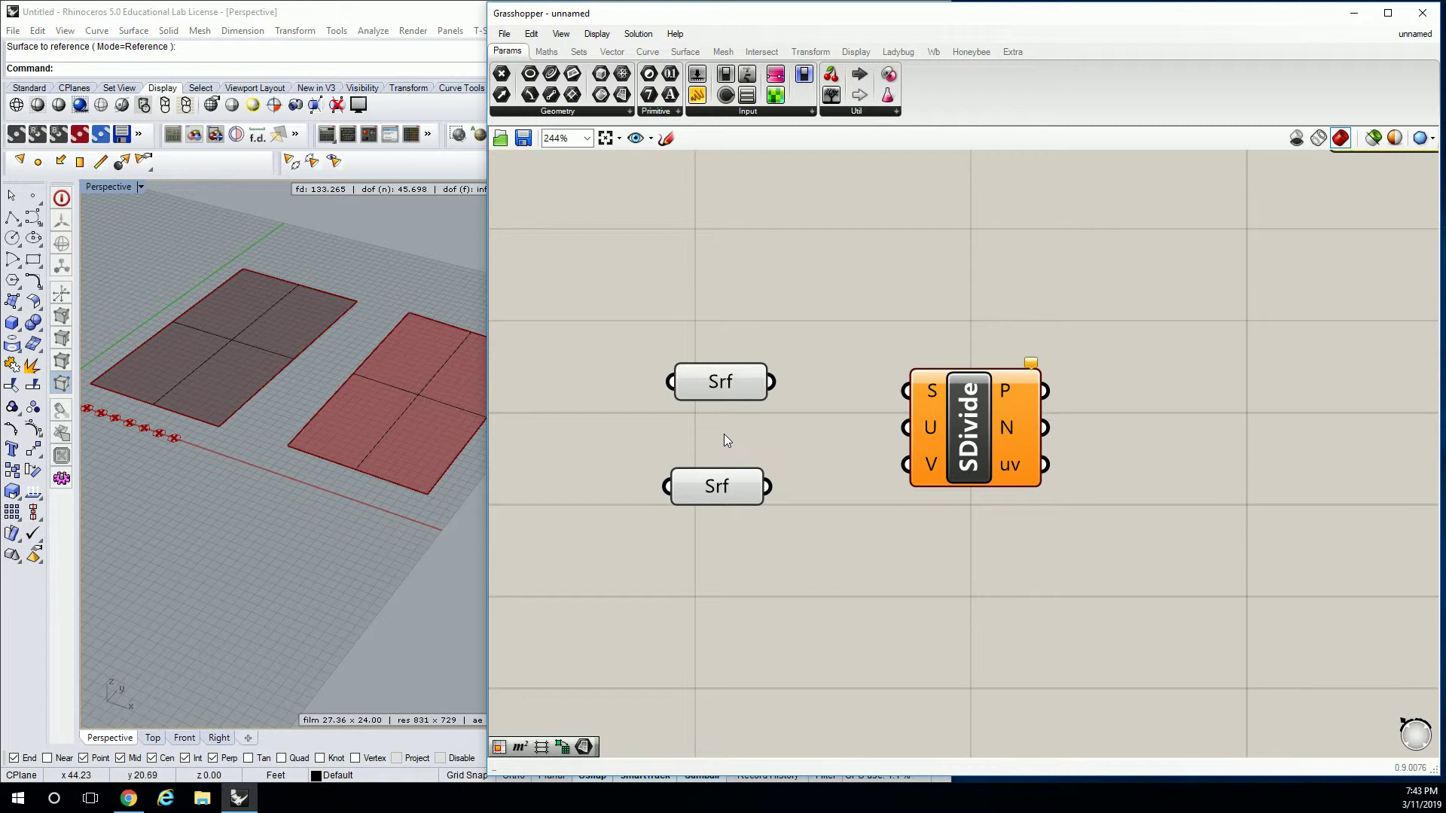
pyautogui.click(725, 387)
pyautogui.click(735, 484)
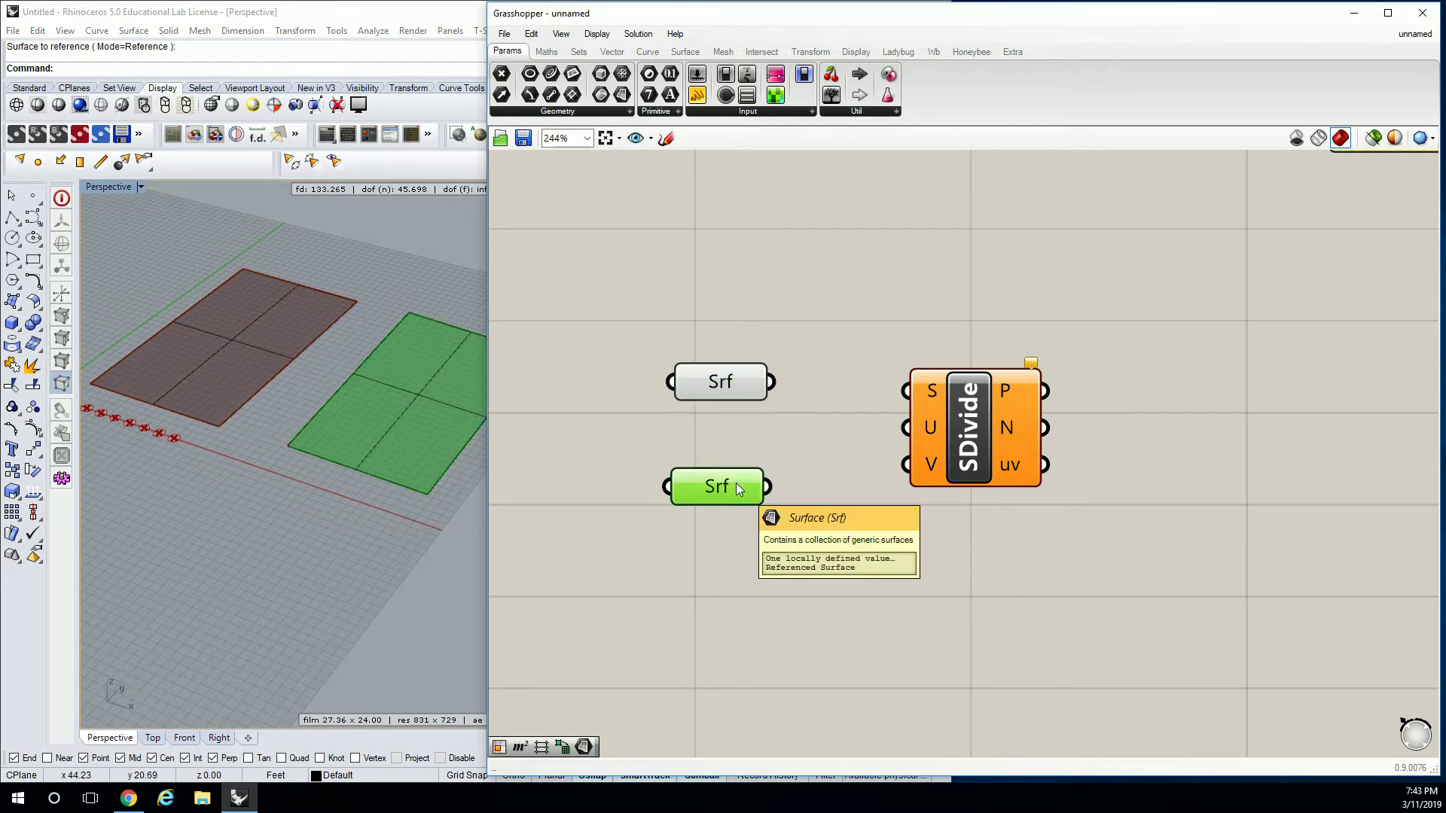
pyautogui.press('Delete')
# Connect the remaining Surface parameter to Divide Surface's S input and delete the second surface from the Rhino model.
pyautogui.moveTo(776, 383); pyautogui.dragTo(973, 409)
pyautogui.click(472, 422)
pyautogui.press('Delete')
# Group the Divide Surface component and label the group "Srf | Util".
pyautogui.hotkey('ctrl', 'g')
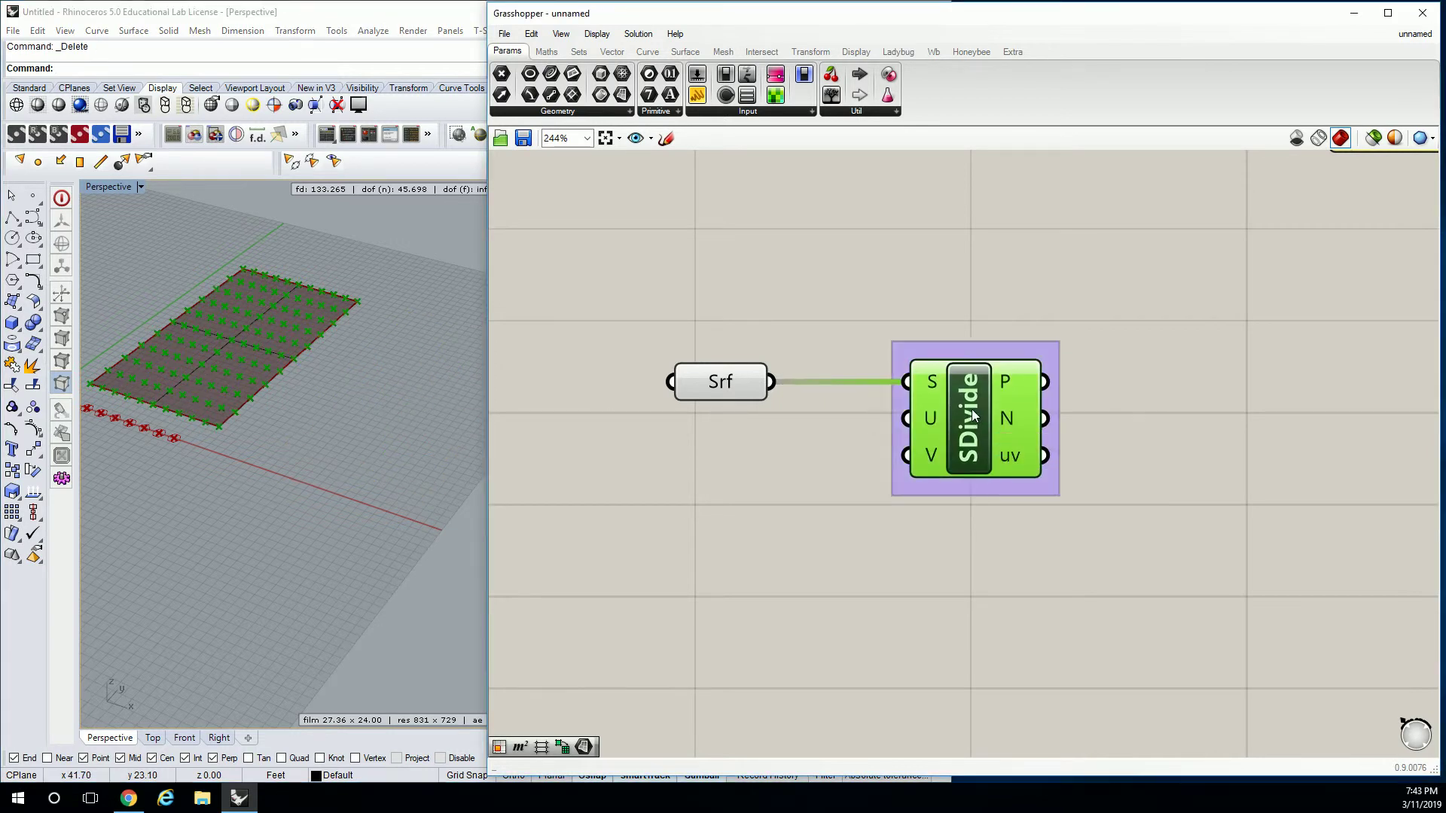
pyautogui.click(992, 307)
pyautogui.rightClick(989, 357)
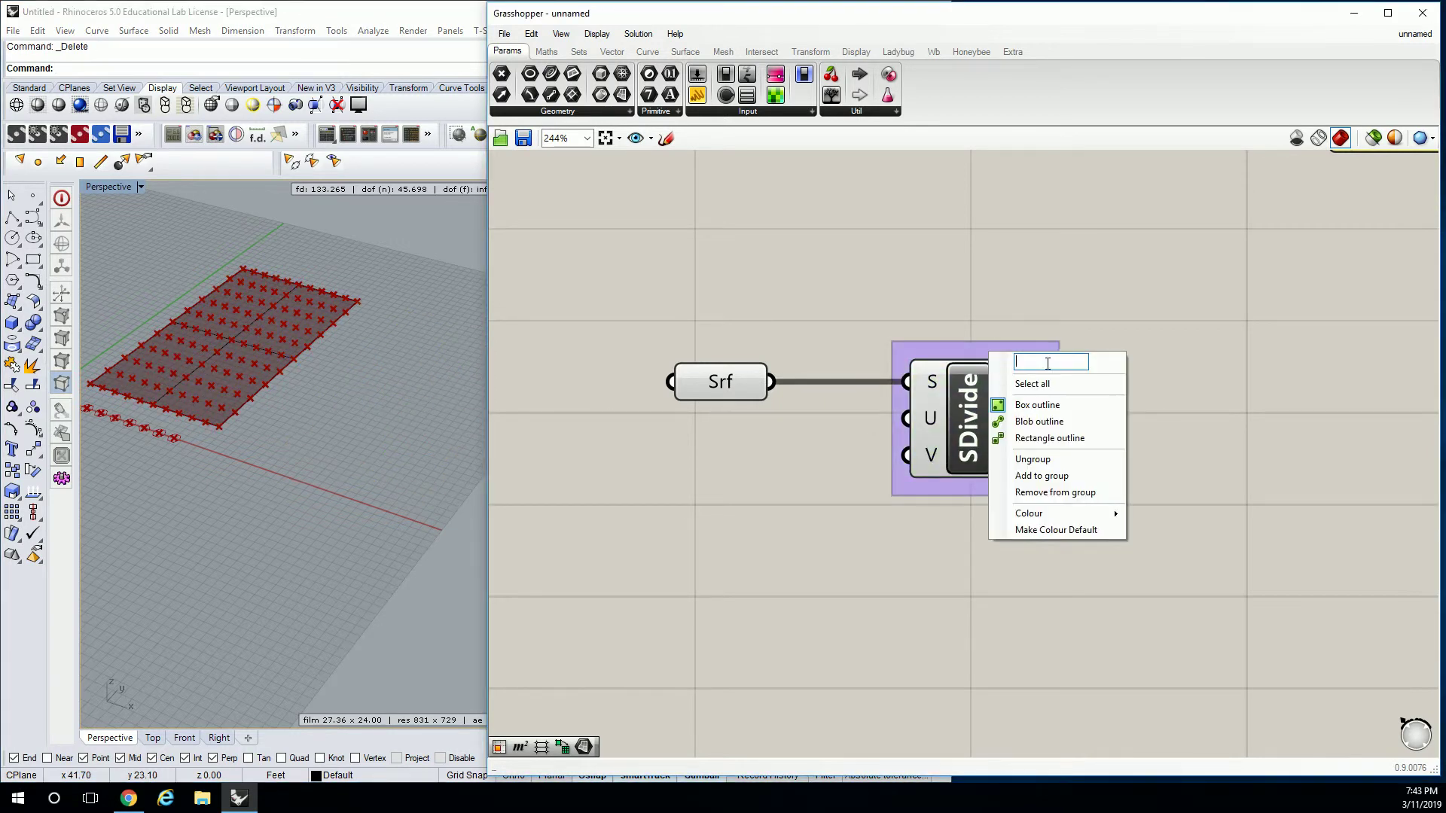
pyautogui.click(686, 52)
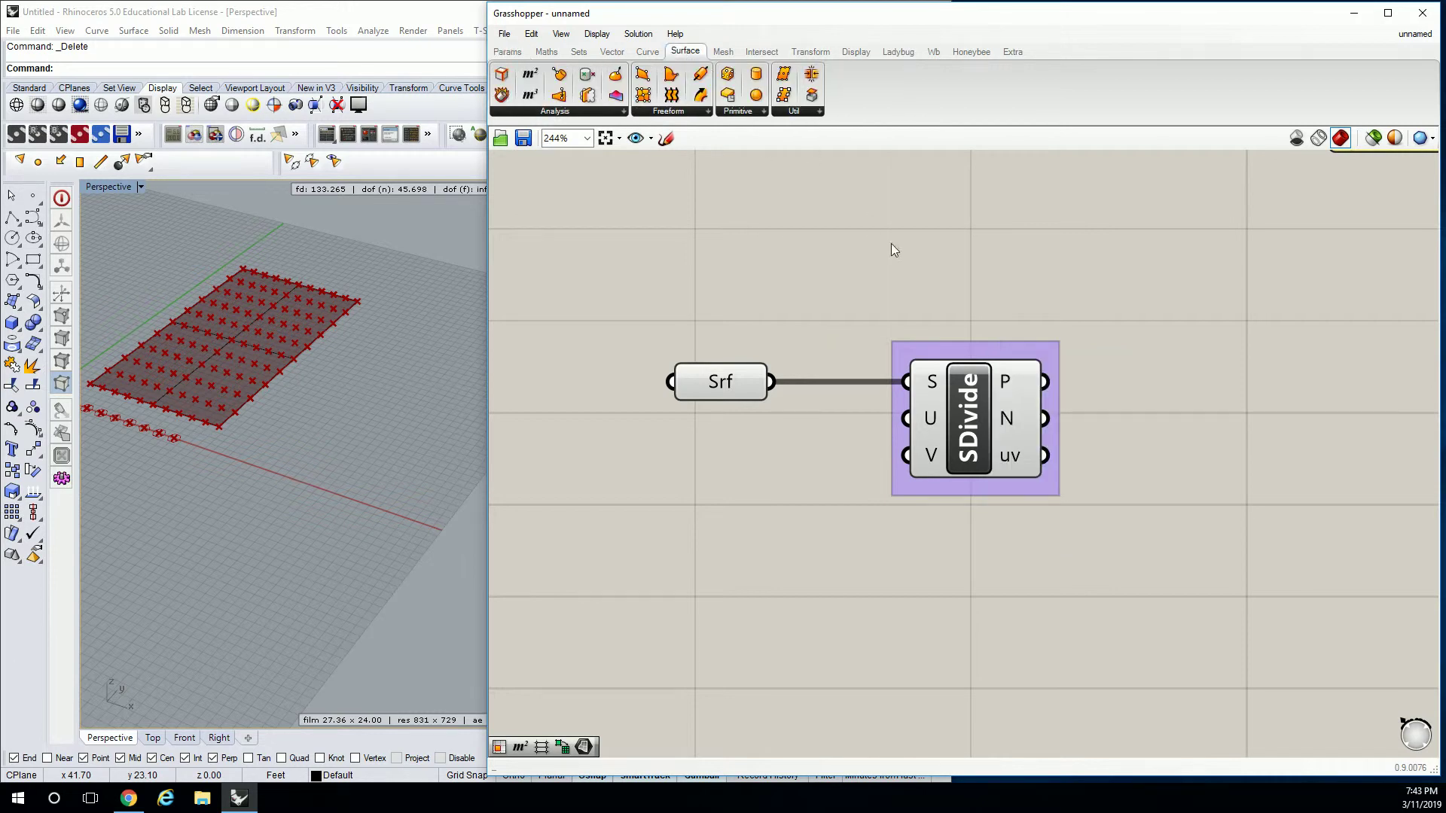
pyautogui.rightClick(983, 346)
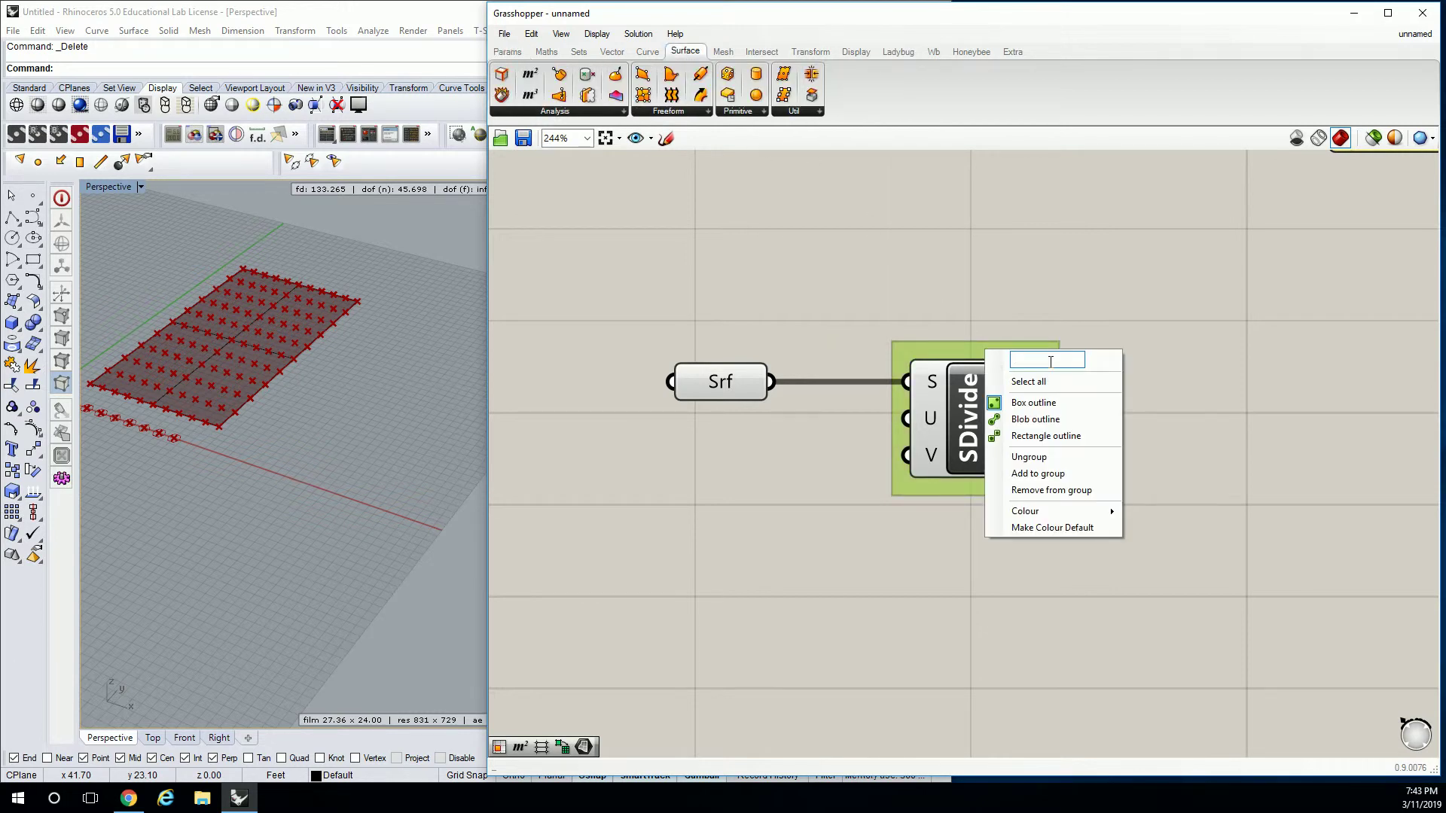
pyautogui.write('Srf | Util')
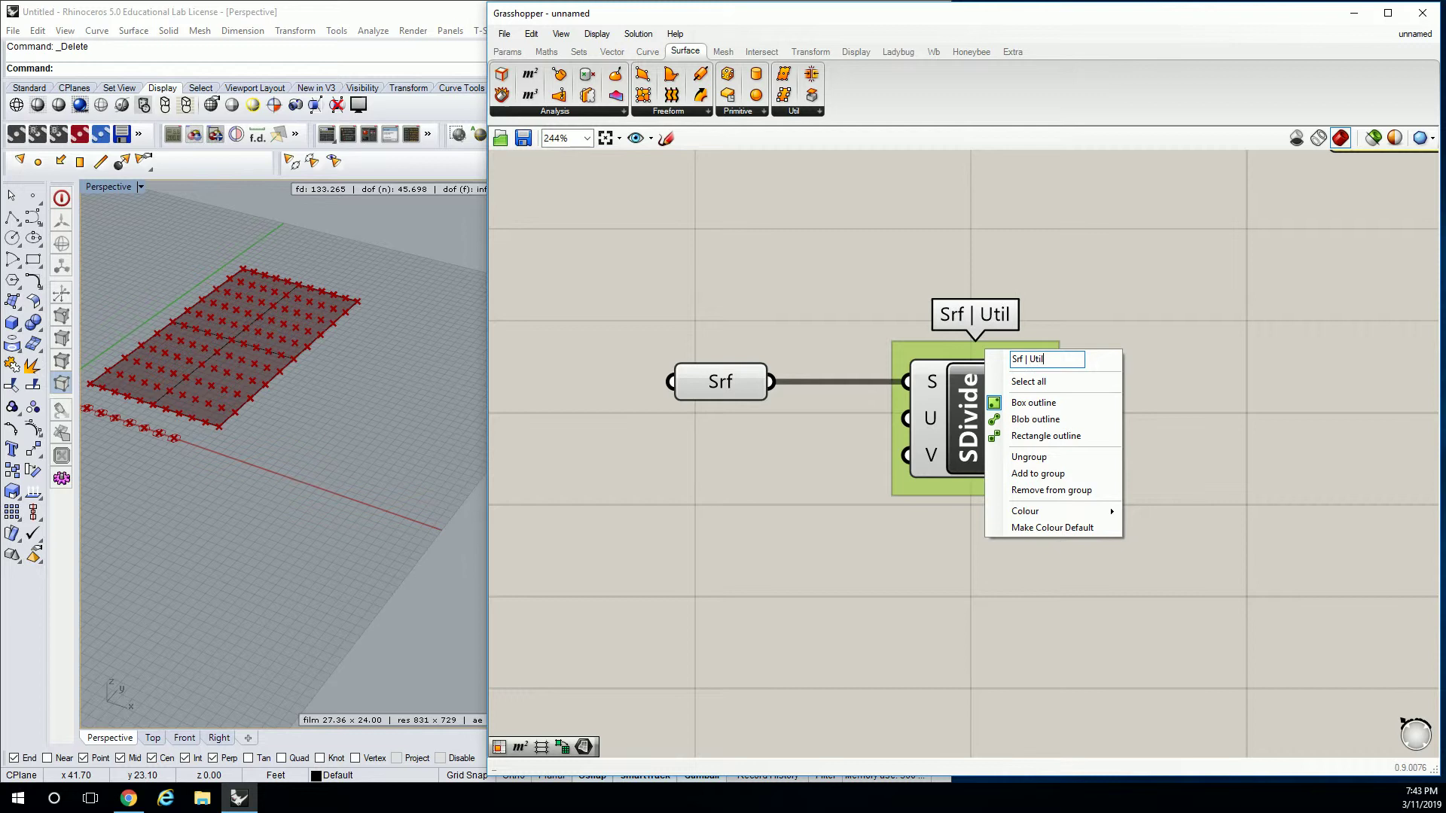
pyautogui.click(1092, 327)
# Hide the remaining surface in Rhino and turn off the preview of the Surface parameter.
pyautogui.moveTo(1092, 326); pyautogui.dragTo(1063, 333, button='right')
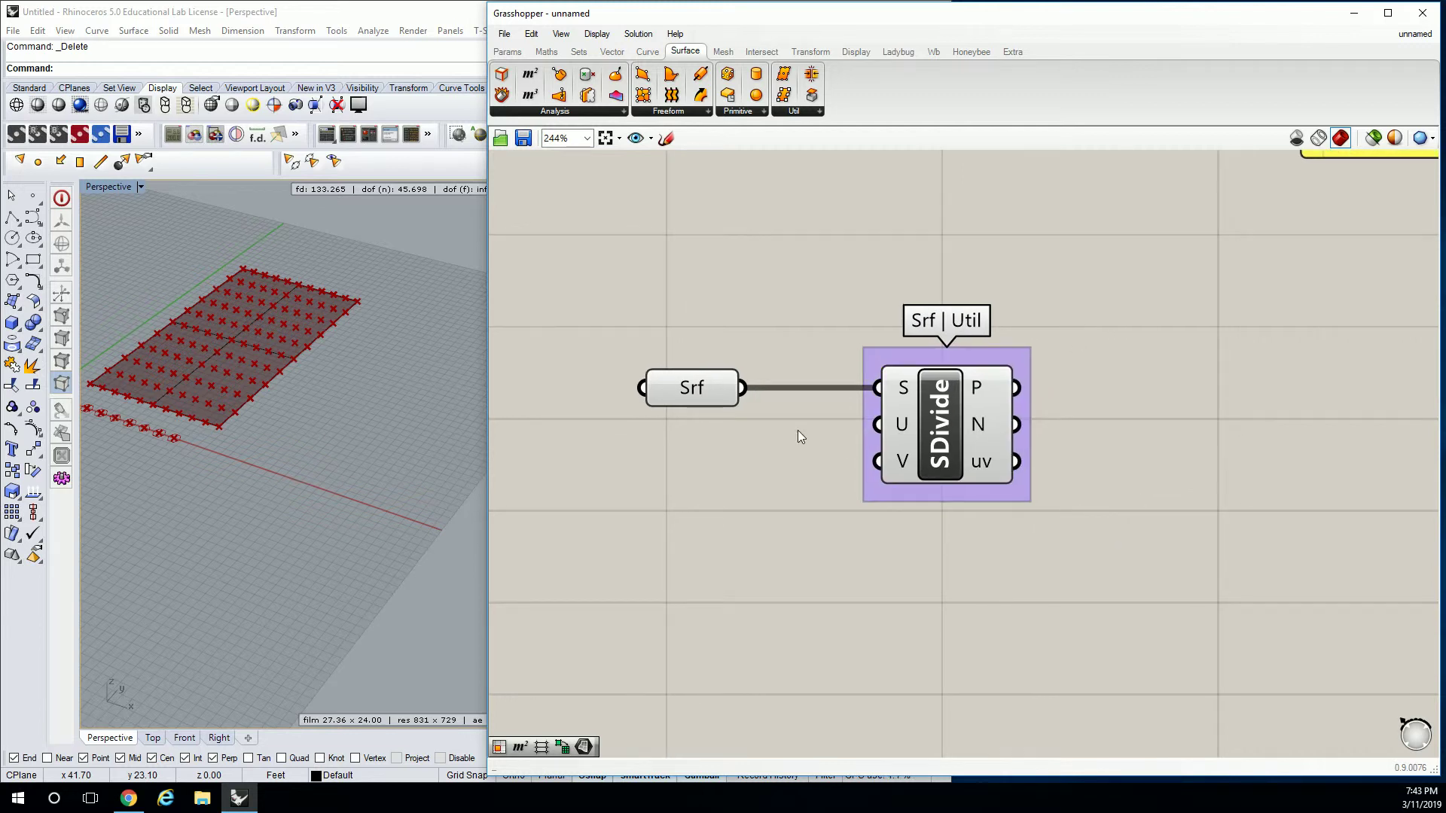
pyautogui.moveTo(536, 345); pyautogui.dragTo(699, 357, button='right')
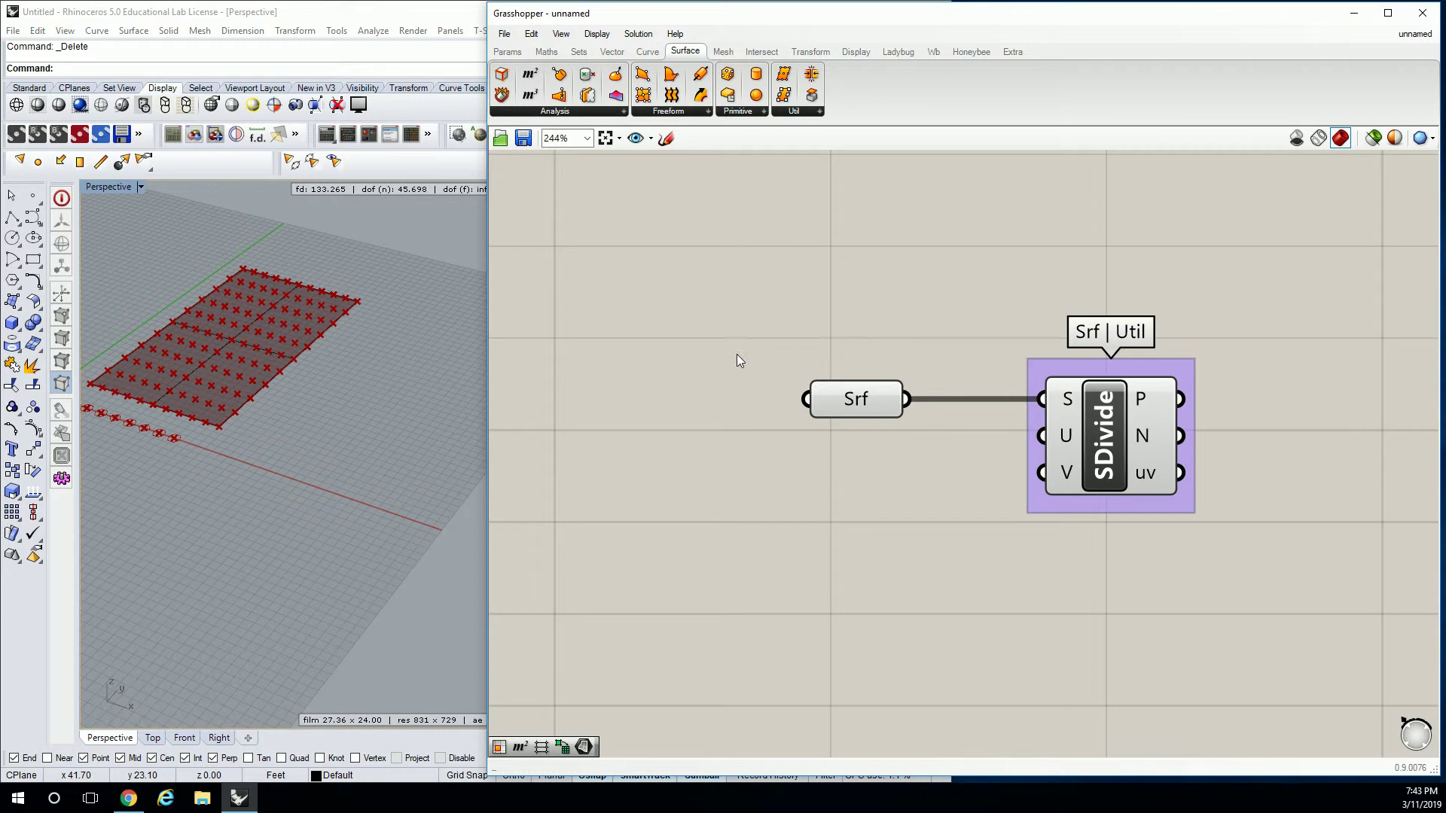
pyautogui.click(241, 331)
pyautogui.moveTo(679, 305); pyautogui.dragTo(934, 483)
pyautogui.press('space')
pyautogui.click(913, 339)
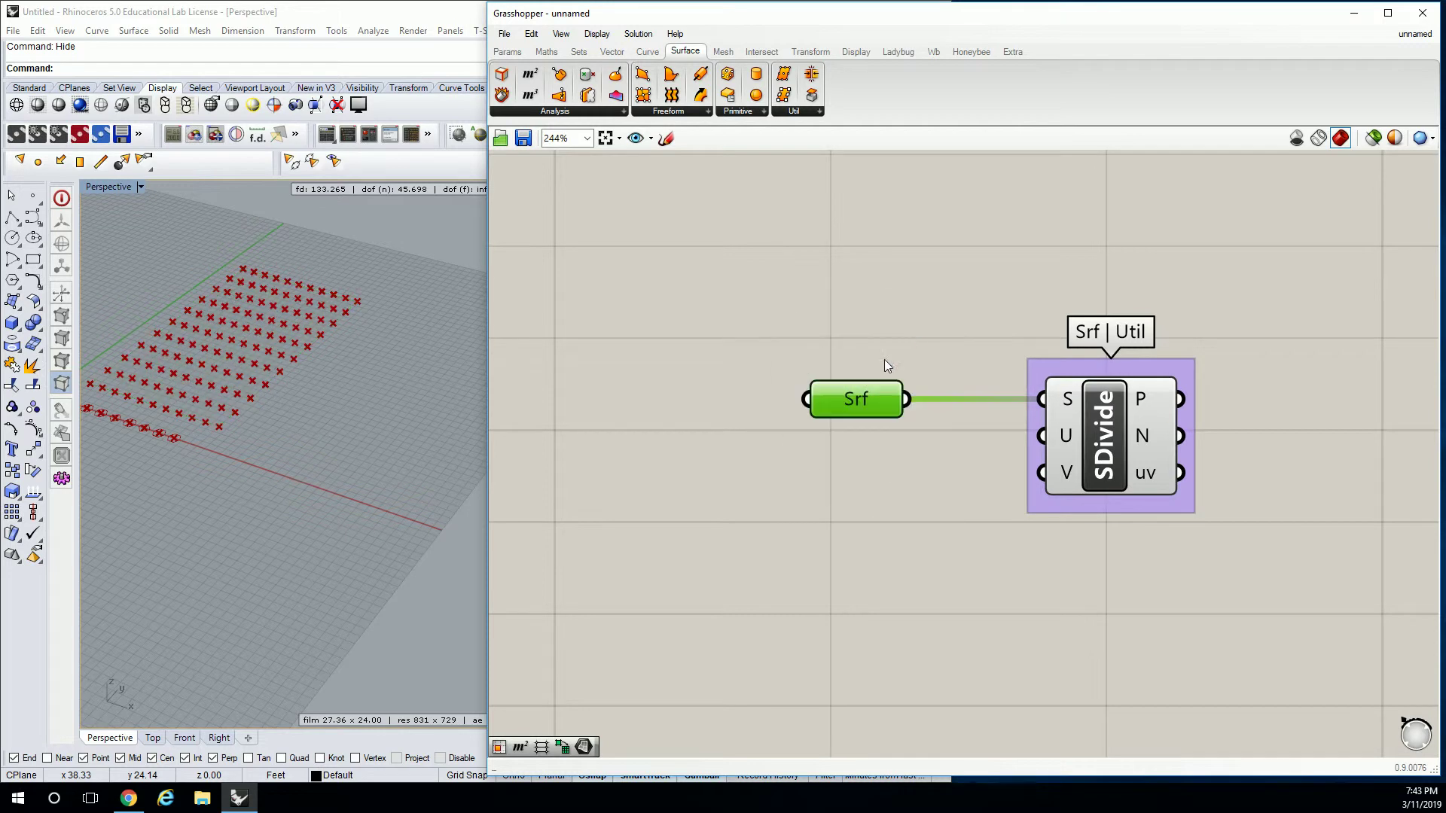
# Turn off the preview of the earlier Series, Point, Dispatch, Sift and Polygon components above the Divide Surface group.
pyautogui.moveTo(249, 339); pyautogui.dragTo(316, 346, button='right')
pyautogui.scroll(4, 359, 349)
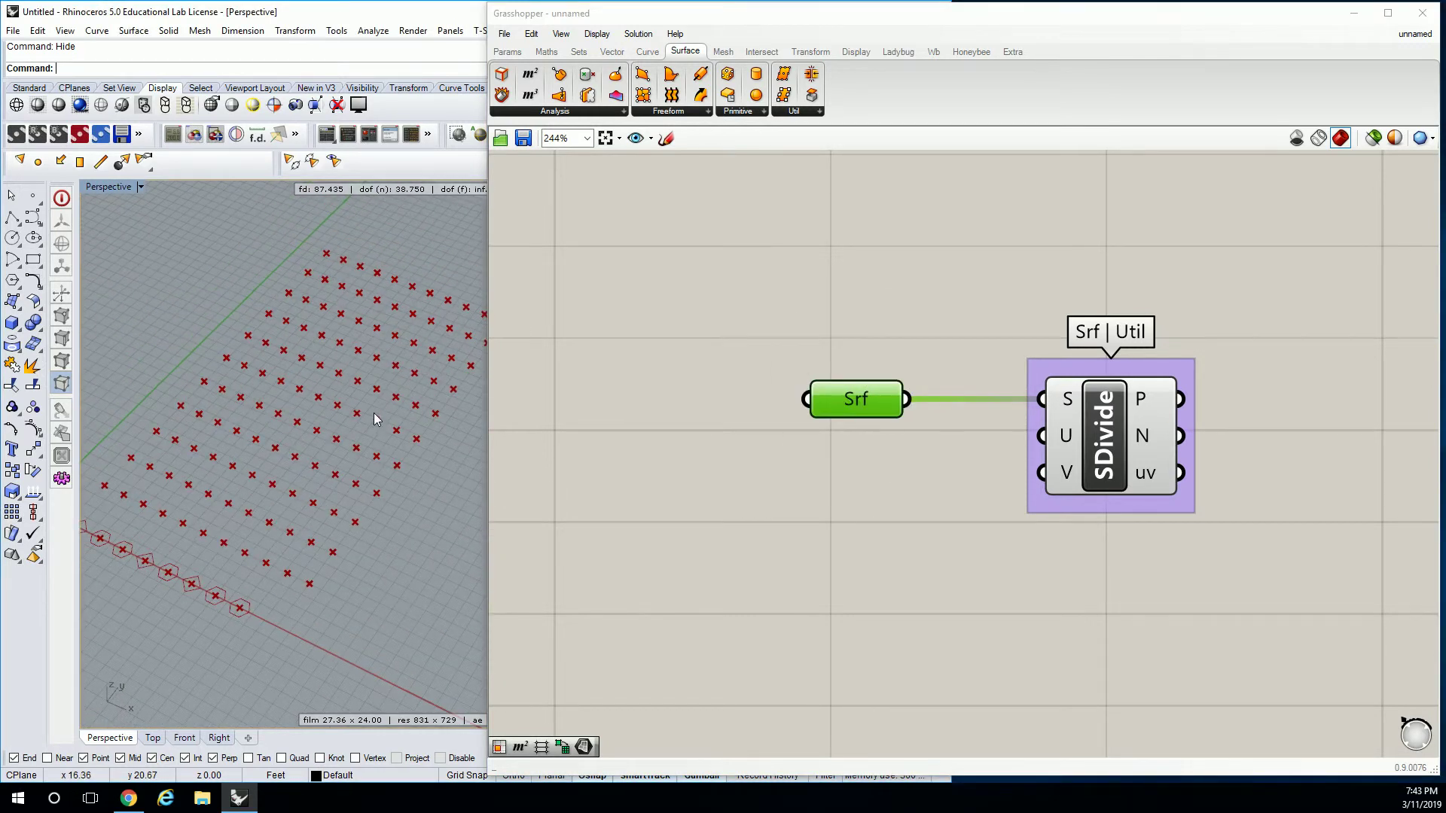
pyautogui.scroll(-3, 407, 421)
pyautogui.scroll(-5, 766, 286)
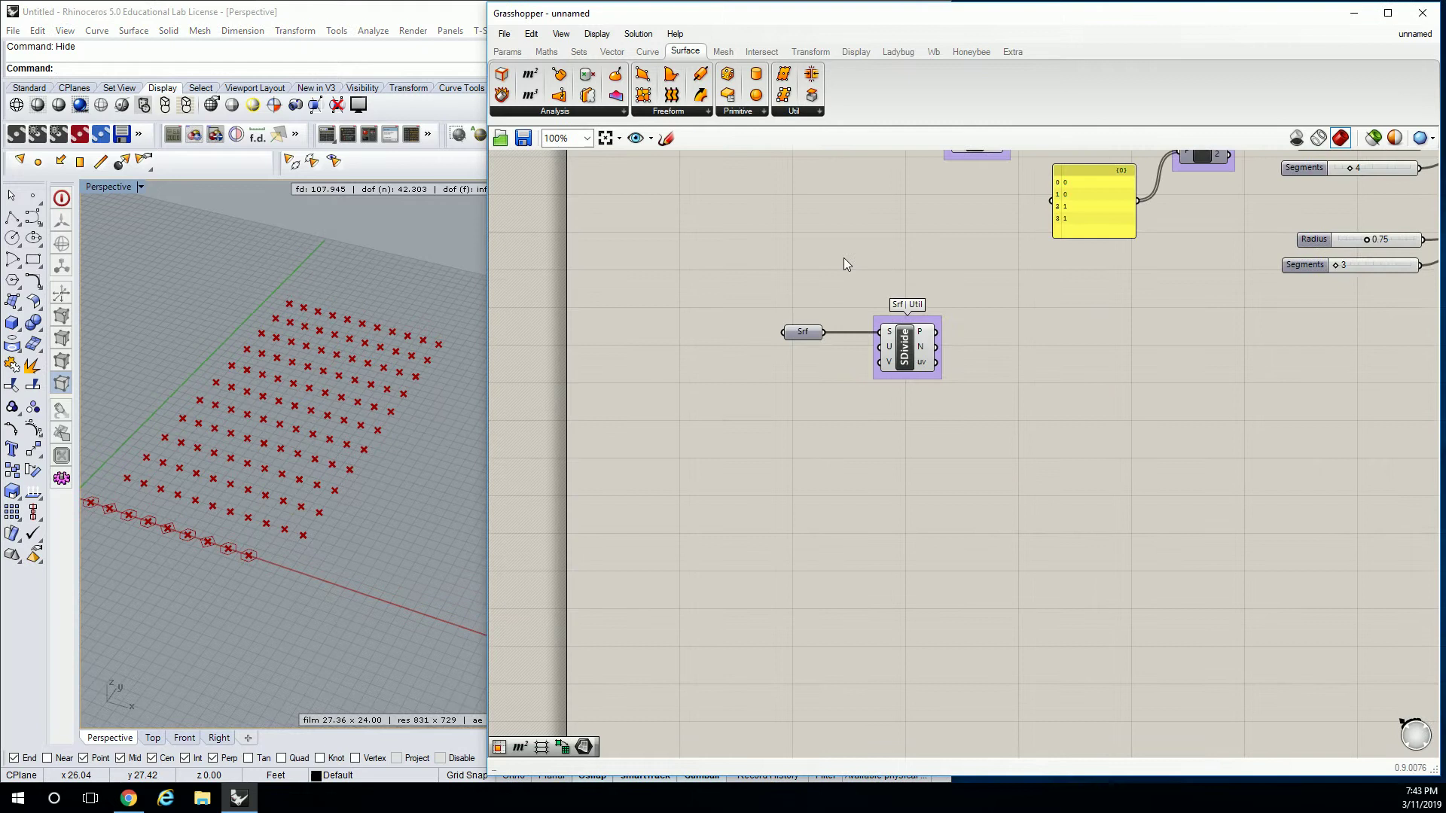
pyautogui.scroll(-1, 844, 264)
pyautogui.moveTo(843, 263); pyautogui.dragTo(739, 261, button='right')
pyautogui.moveTo(605, 197); pyautogui.dragTo(1265, 550)
pyautogui.middleClick(1145, 349)
pyautogui.moveTo(754, 501); pyautogui.dragTo(786, 481, button='right')
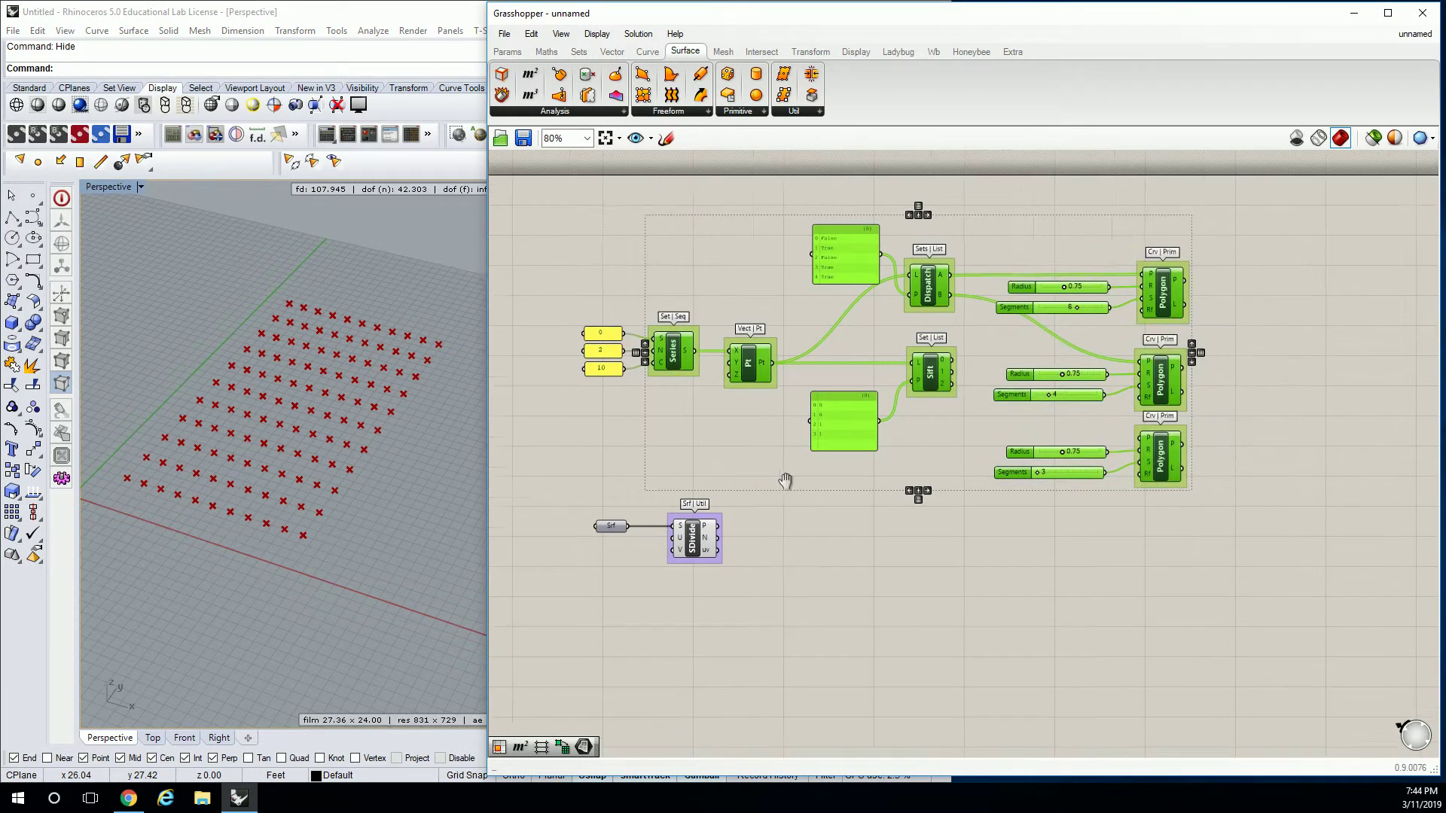
pyautogui.click(785, 480)
# Flatten the Points (P) output of the Divide Surface component.
pyautogui.scroll(2, 368, 390)
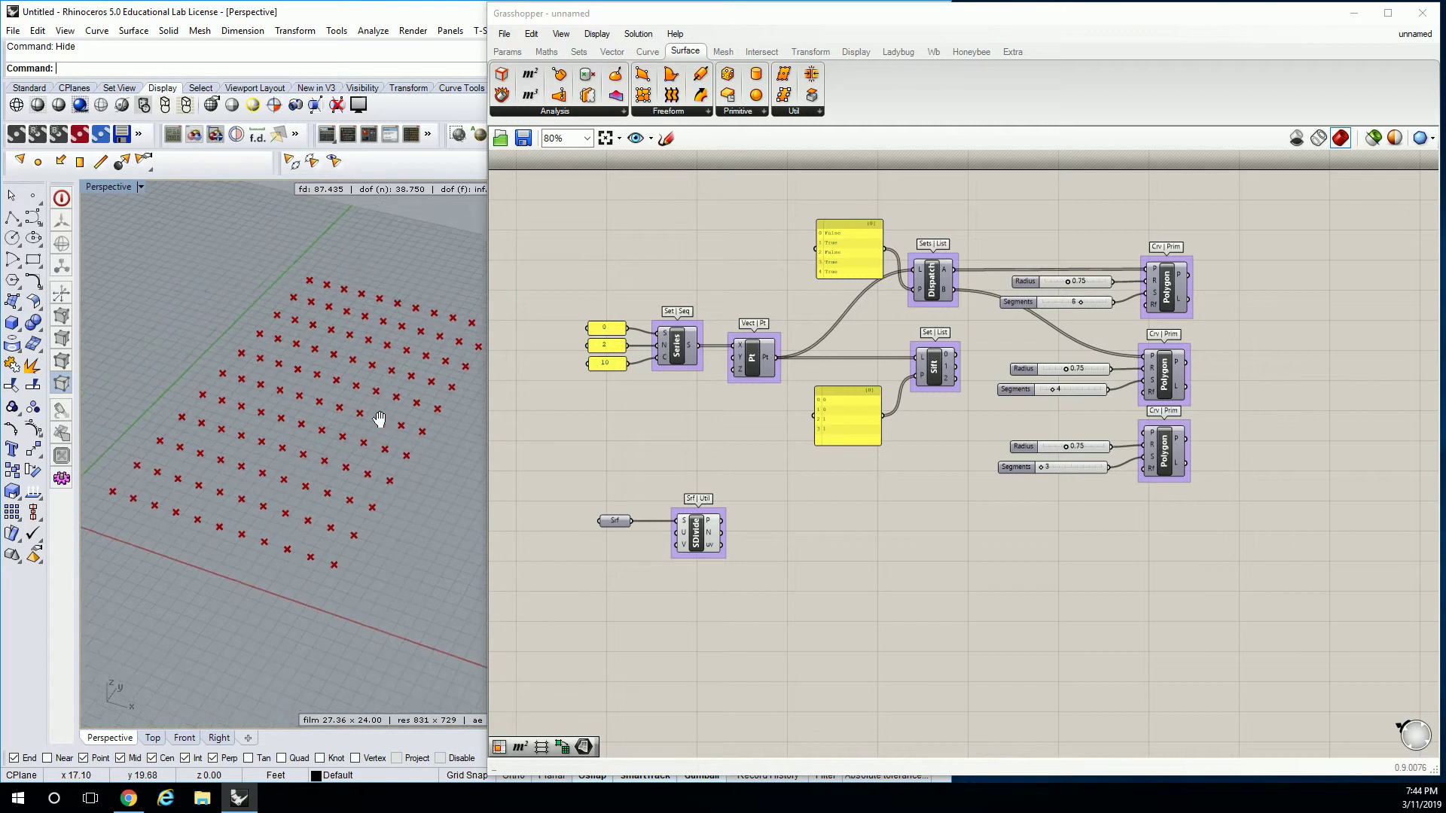
pyautogui.keyDown('shift'); pyautogui.moveTo(378, 420); pyautogui.dragTo(382, 427, button='right'); pyautogui.keyUp('shift')
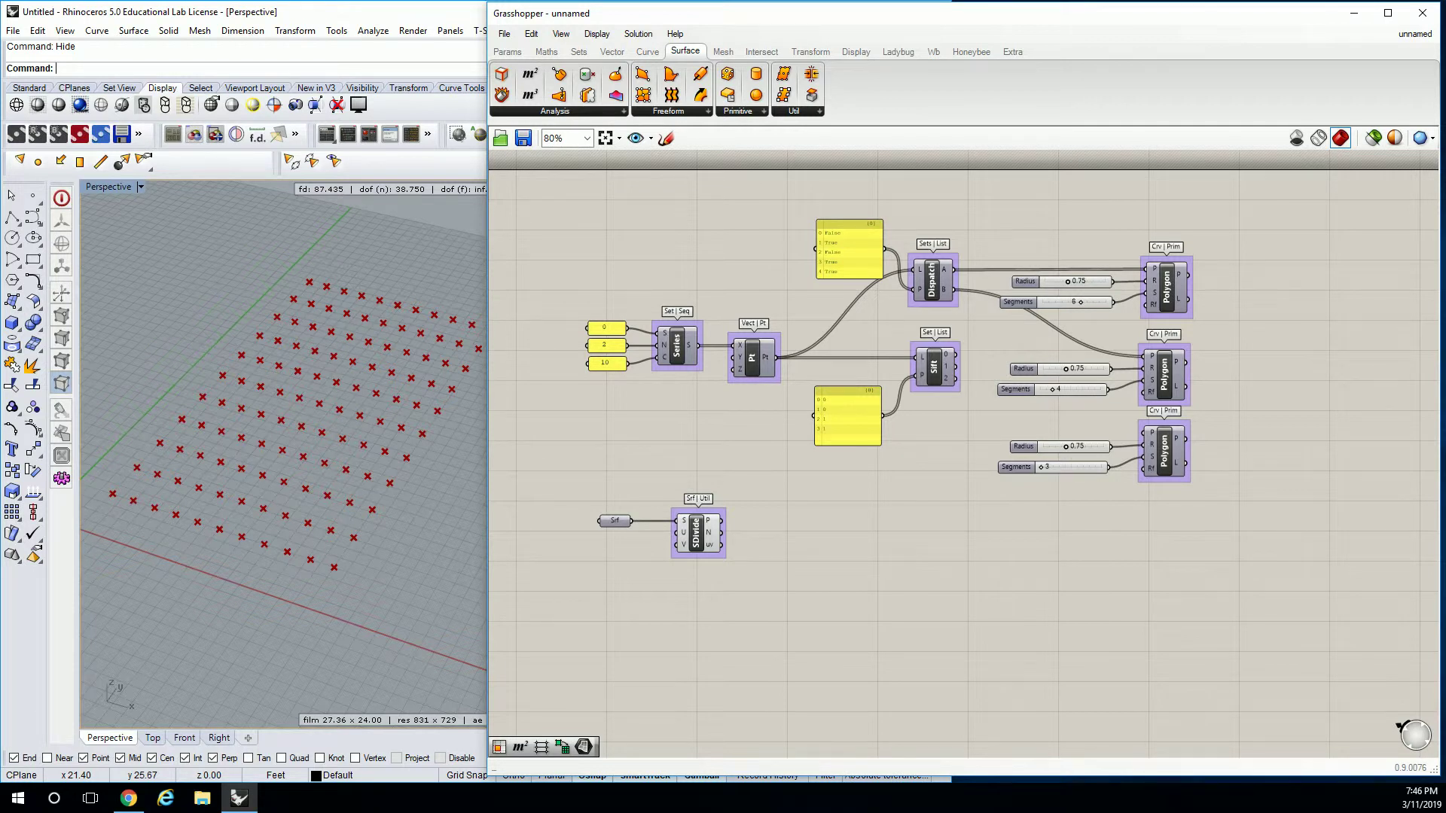
pyautogui.scroll(5, 618, 536)
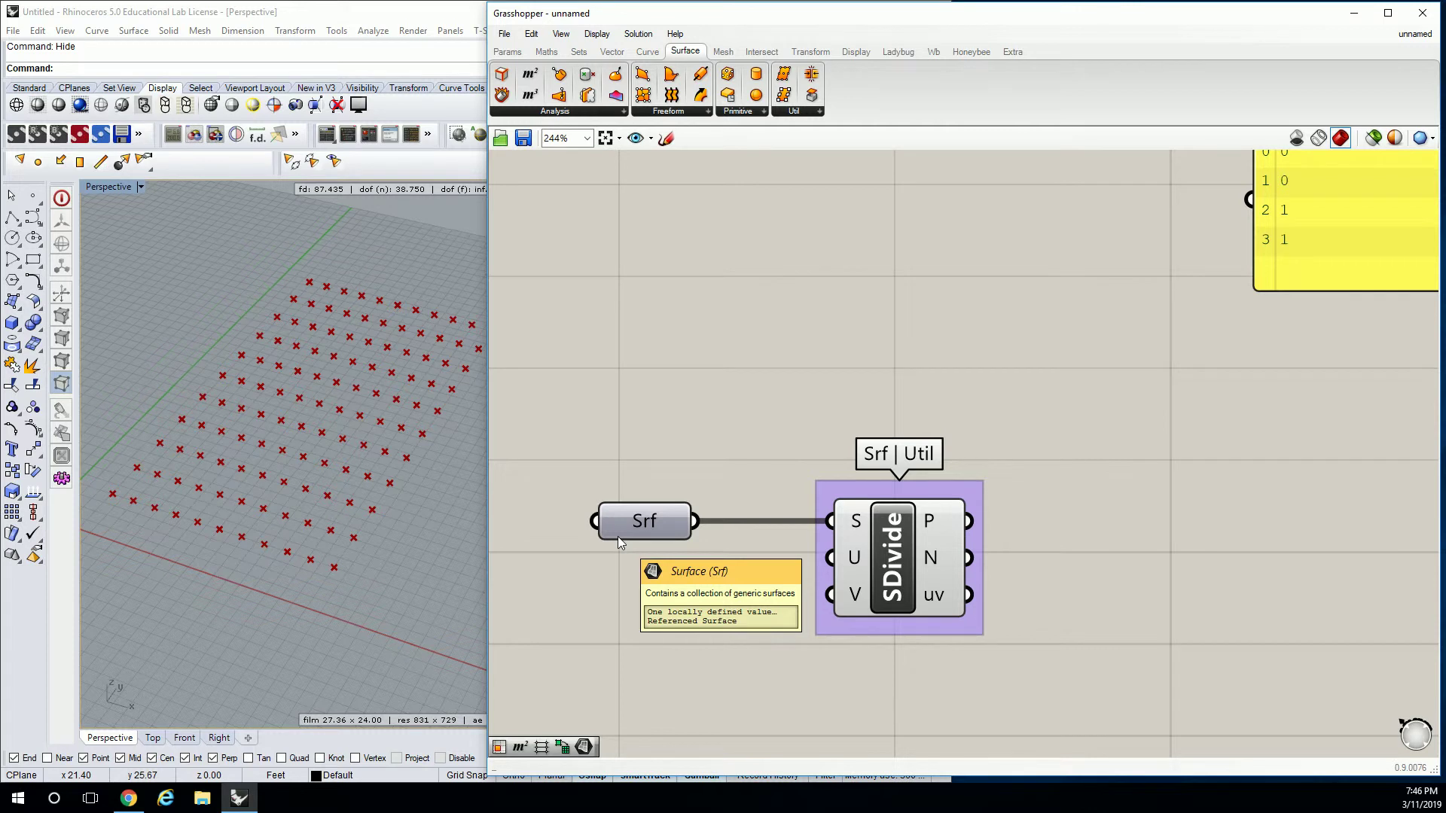
pyautogui.moveTo(772, 537); pyautogui.dragTo(793, 337, button='right')
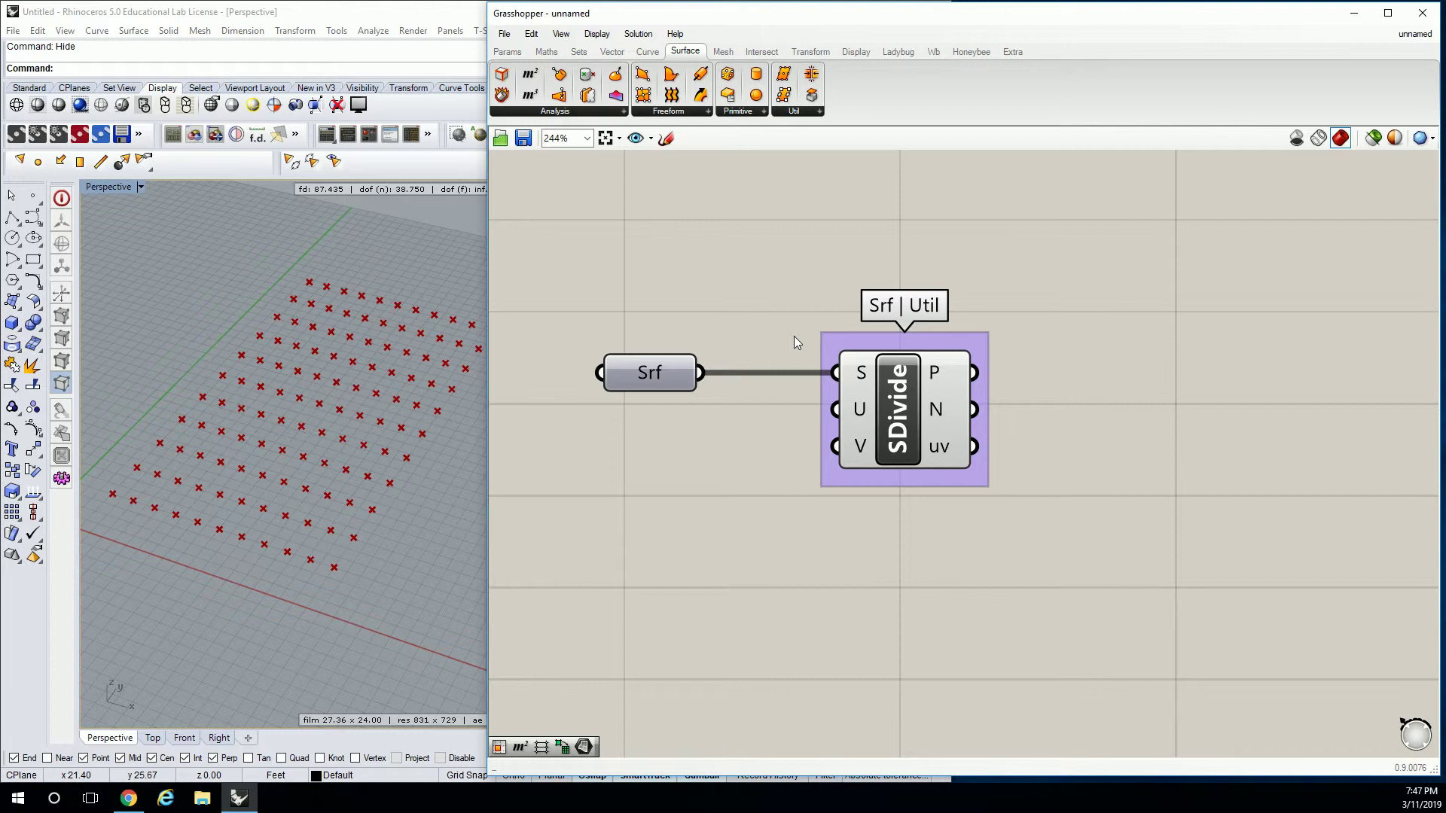
pyautogui.moveTo(938, 375)
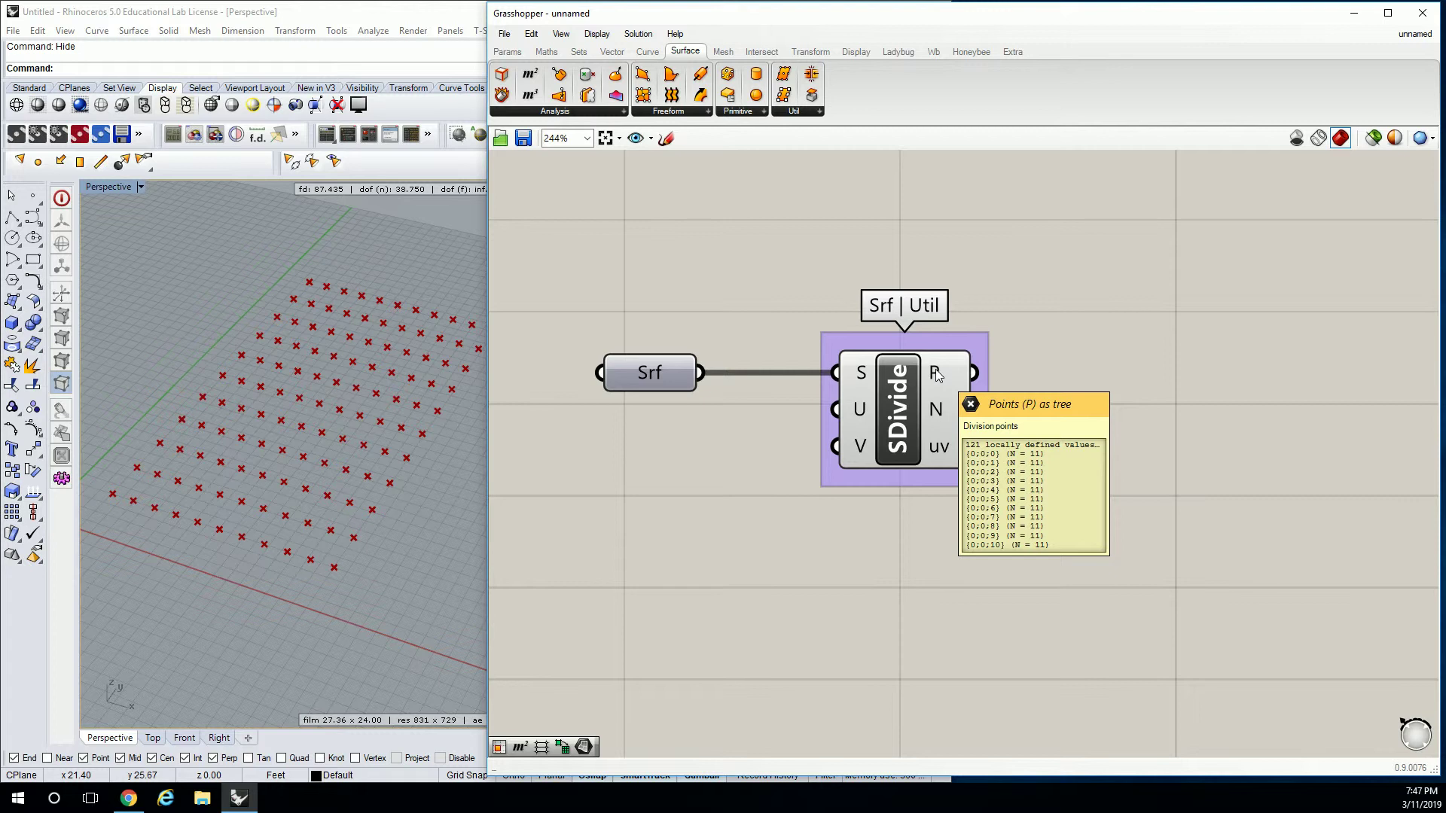
pyautogui.rightClick(938, 375)
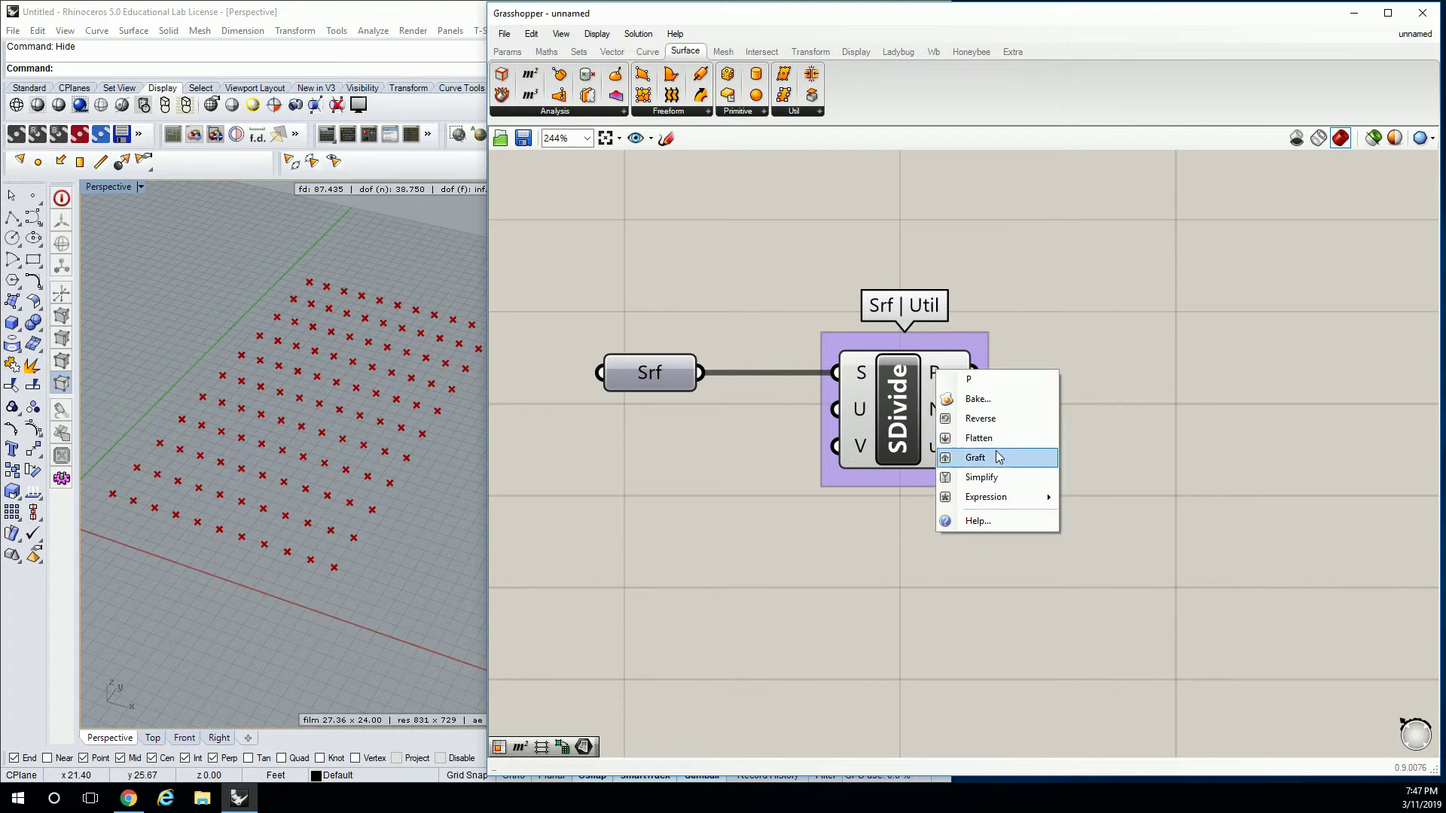
pyautogui.click(988, 438)
pyautogui.moveTo(1088, 389); pyautogui.dragTo(1050, 388, button='right')
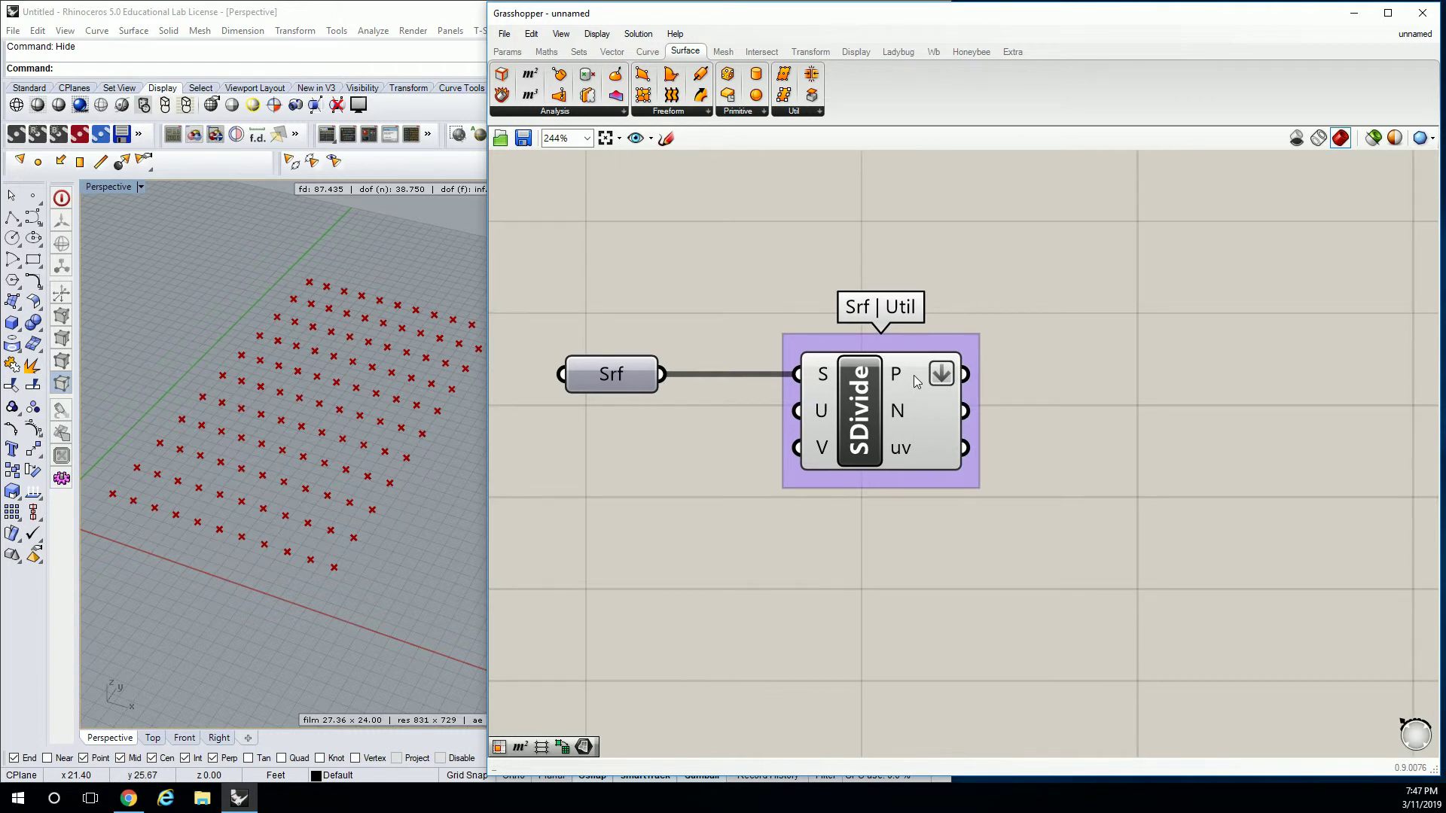
pyautogui.moveTo(915, 377)
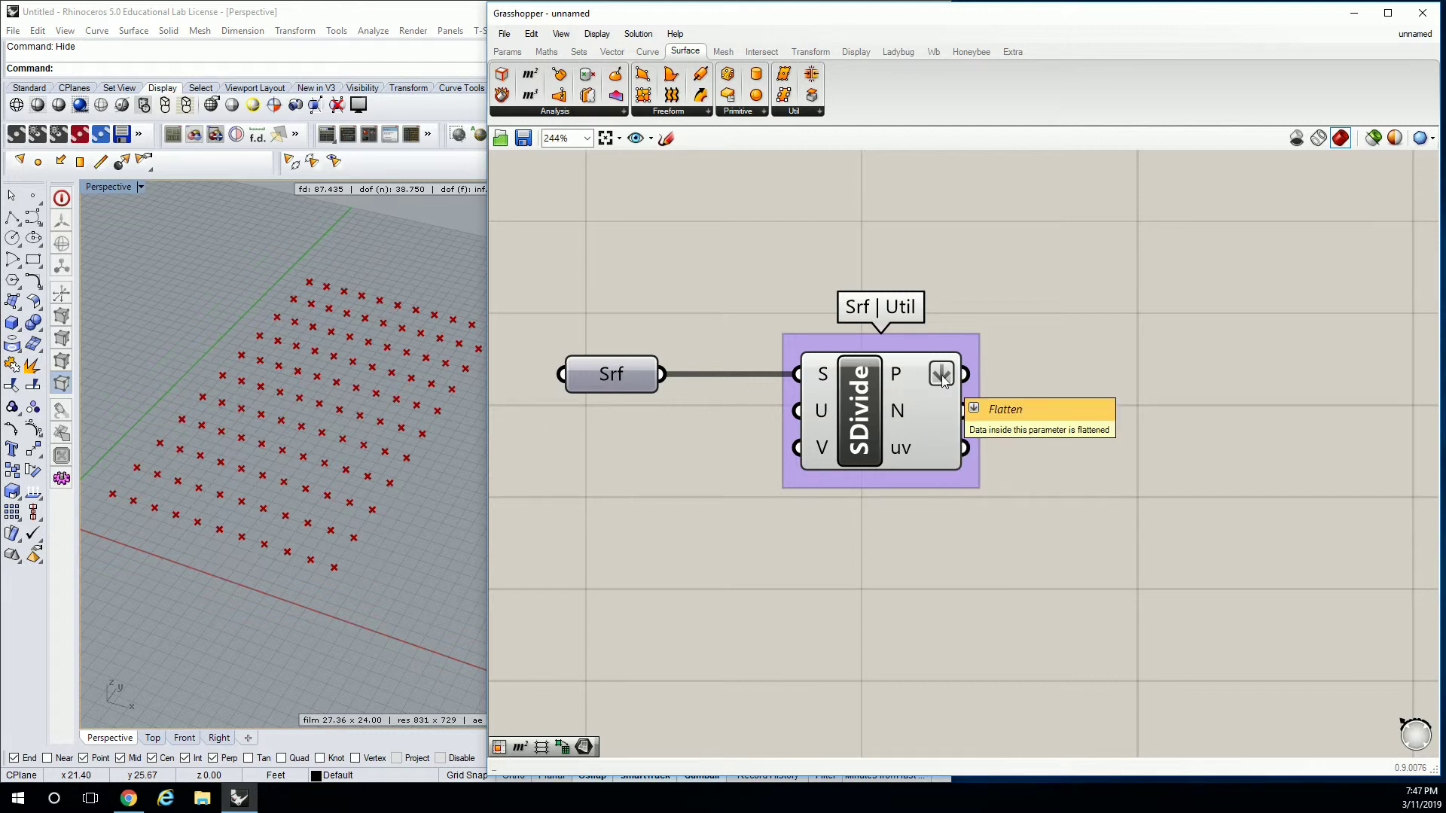
# Add a Dispatch component beside the Divide Surface group, on its output side.
pyautogui.moveTo(1085, 348); pyautogui.dragTo(1028, 342, button='right')
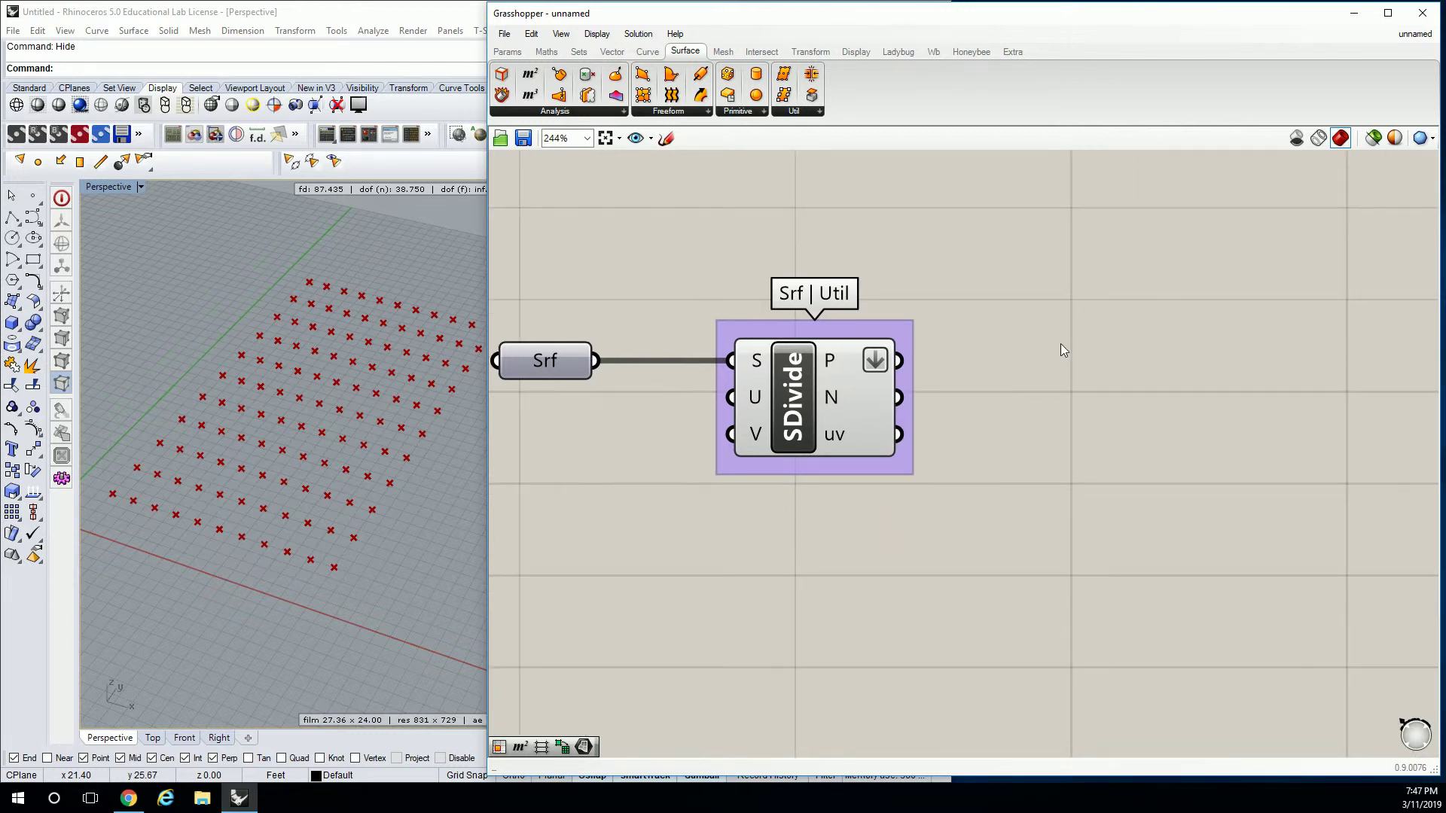
pyautogui.moveTo(1281, 390); pyautogui.dragTo(1125, 397, button='right')
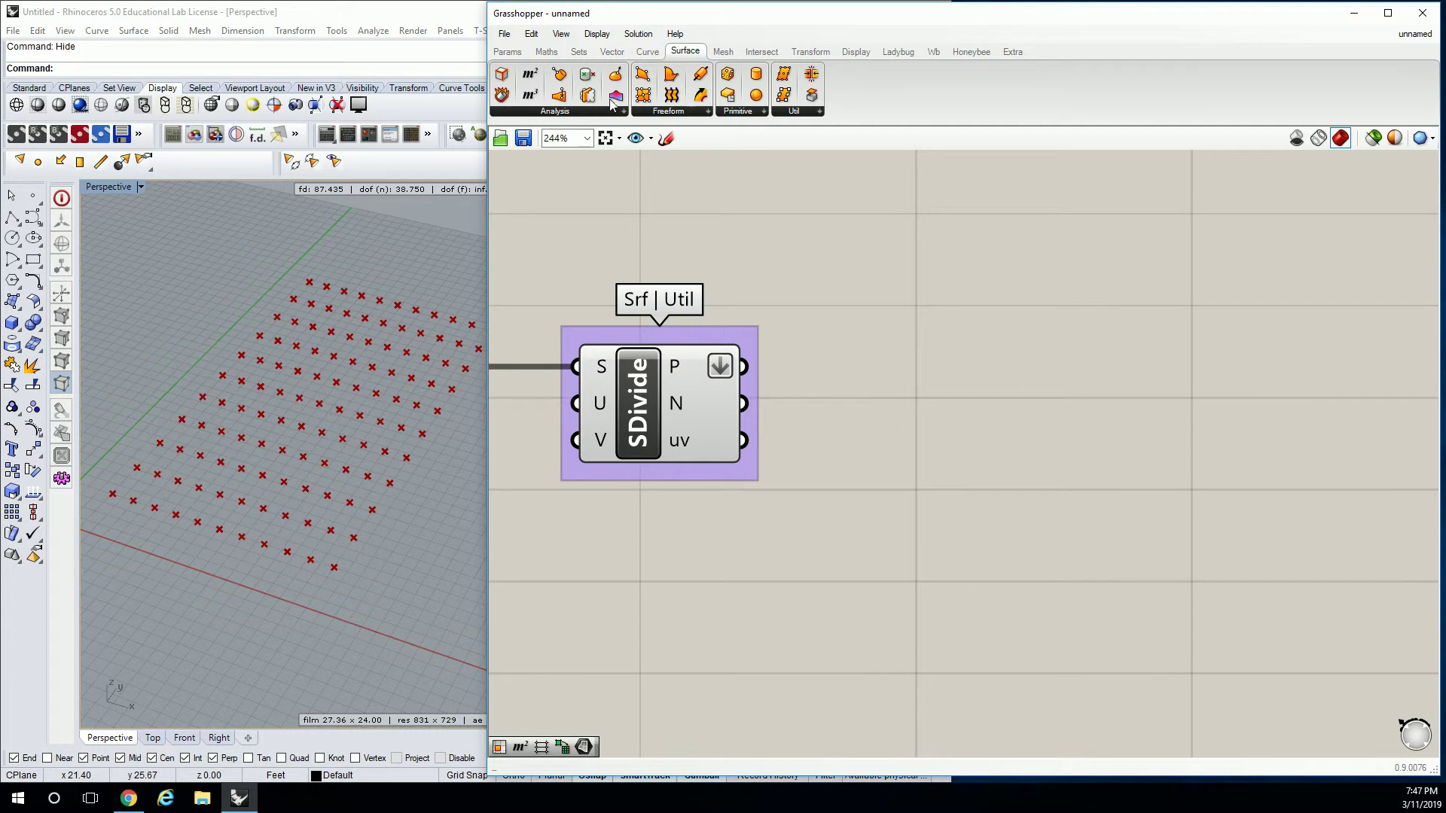
pyautogui.click(578, 51)
pyautogui.click(569, 111)
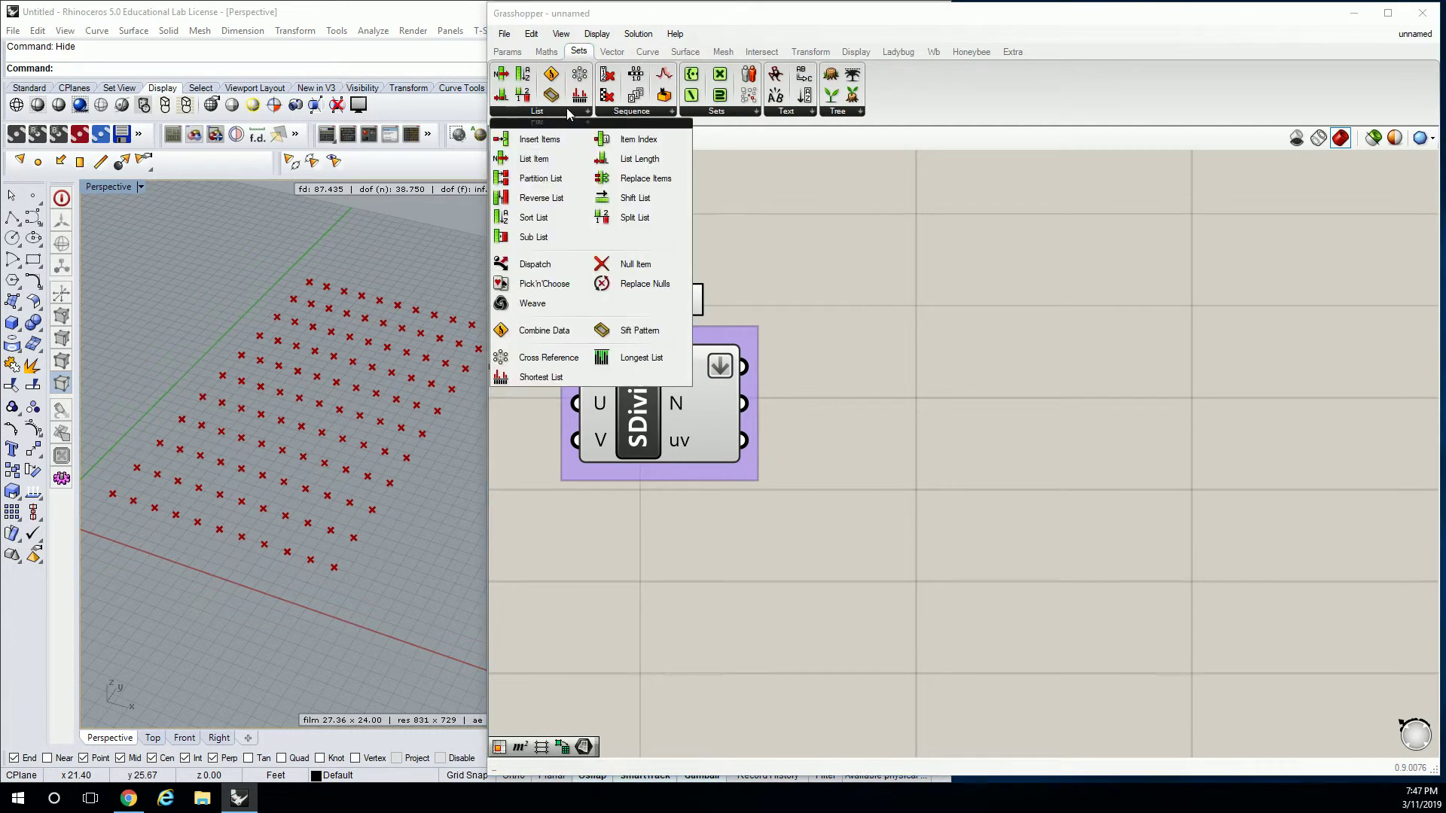
pyautogui.click(516, 265)
pyautogui.click(1241, 403)
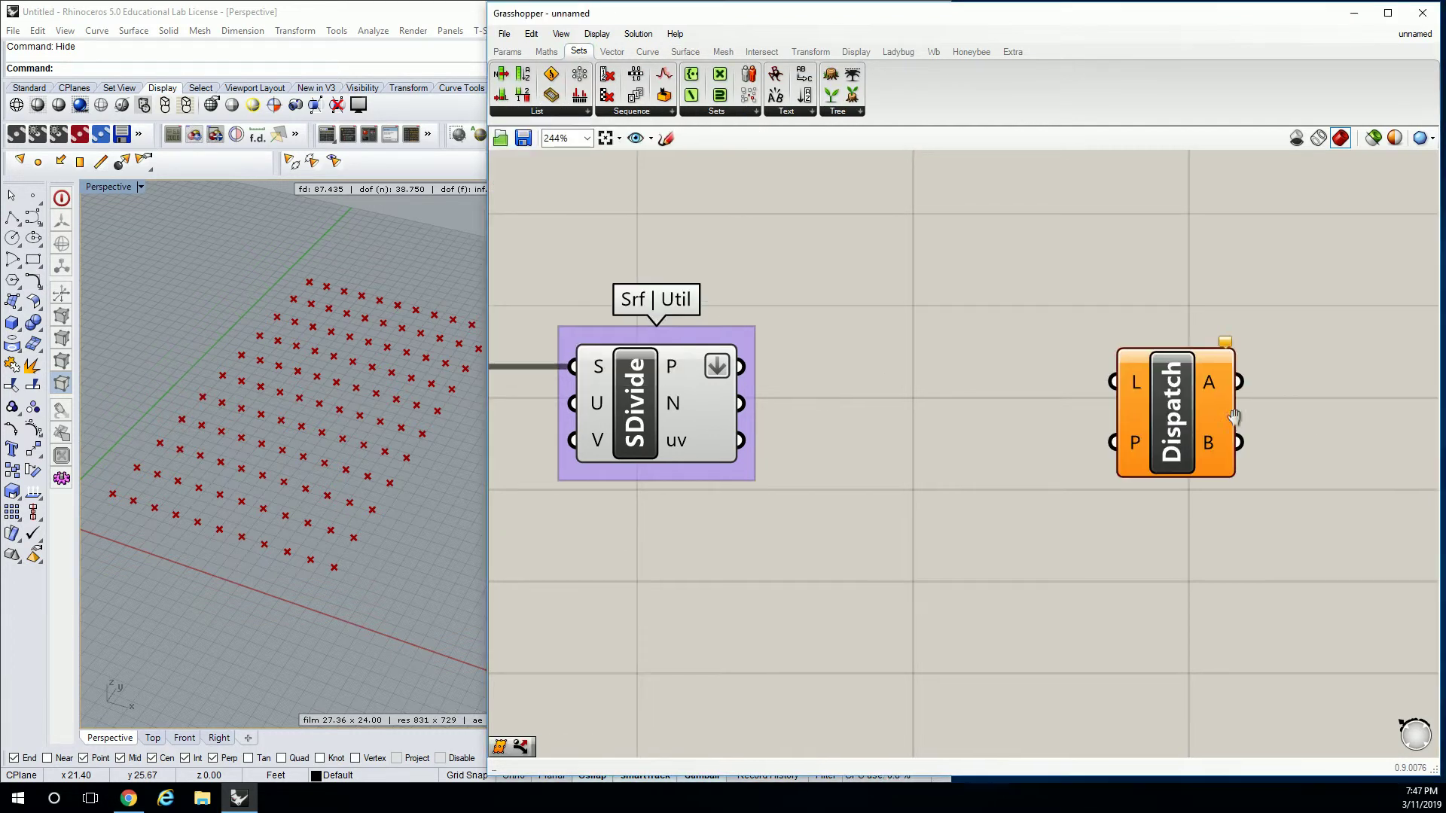
# Group the new Dispatch component and label the group "Sets | List".
pyautogui.moveTo(1233, 416); pyautogui.dragTo(1208, 415, button='right')
pyautogui.click(1133, 403)
pyautogui.hotkey('ctrl', 'g')
pyautogui.click(1150, 307)
pyautogui.rightClick(1160, 342)
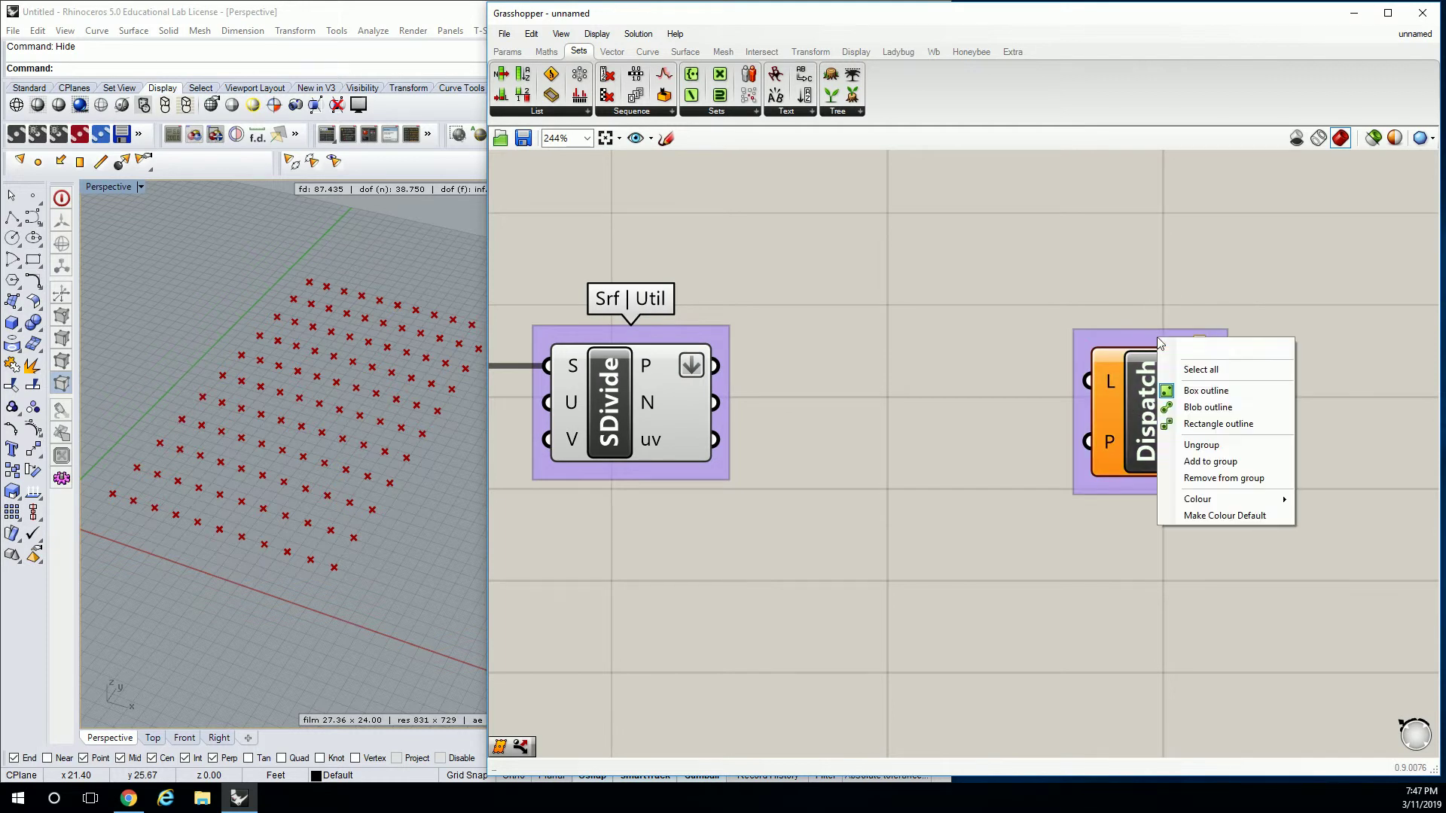
pyautogui.click(1180, 348)
pyautogui.write('Sets |')
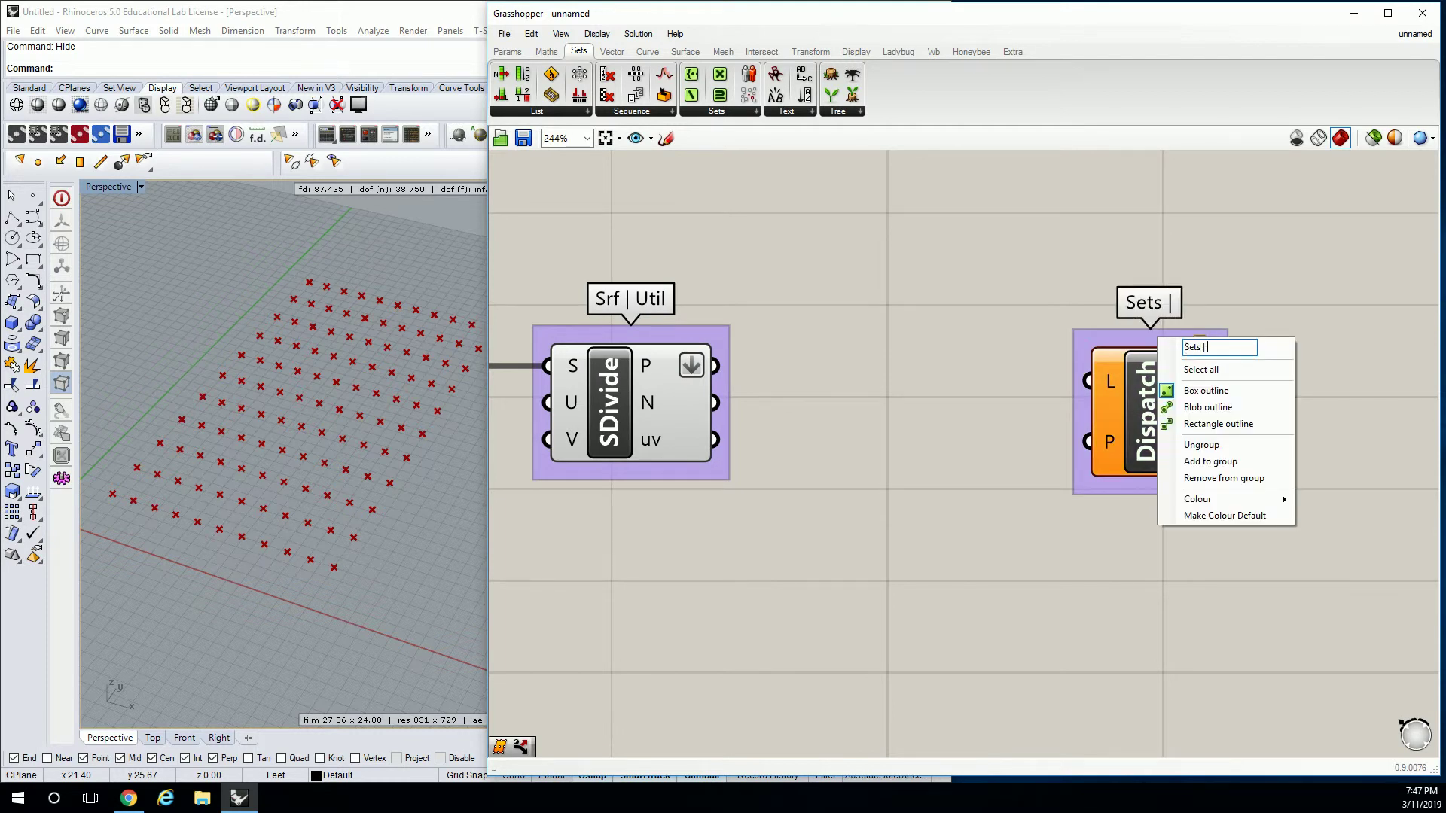
pyautogui.write(' K')
pyautogui.press('BackSpace')
pyautogui.write('Lis')
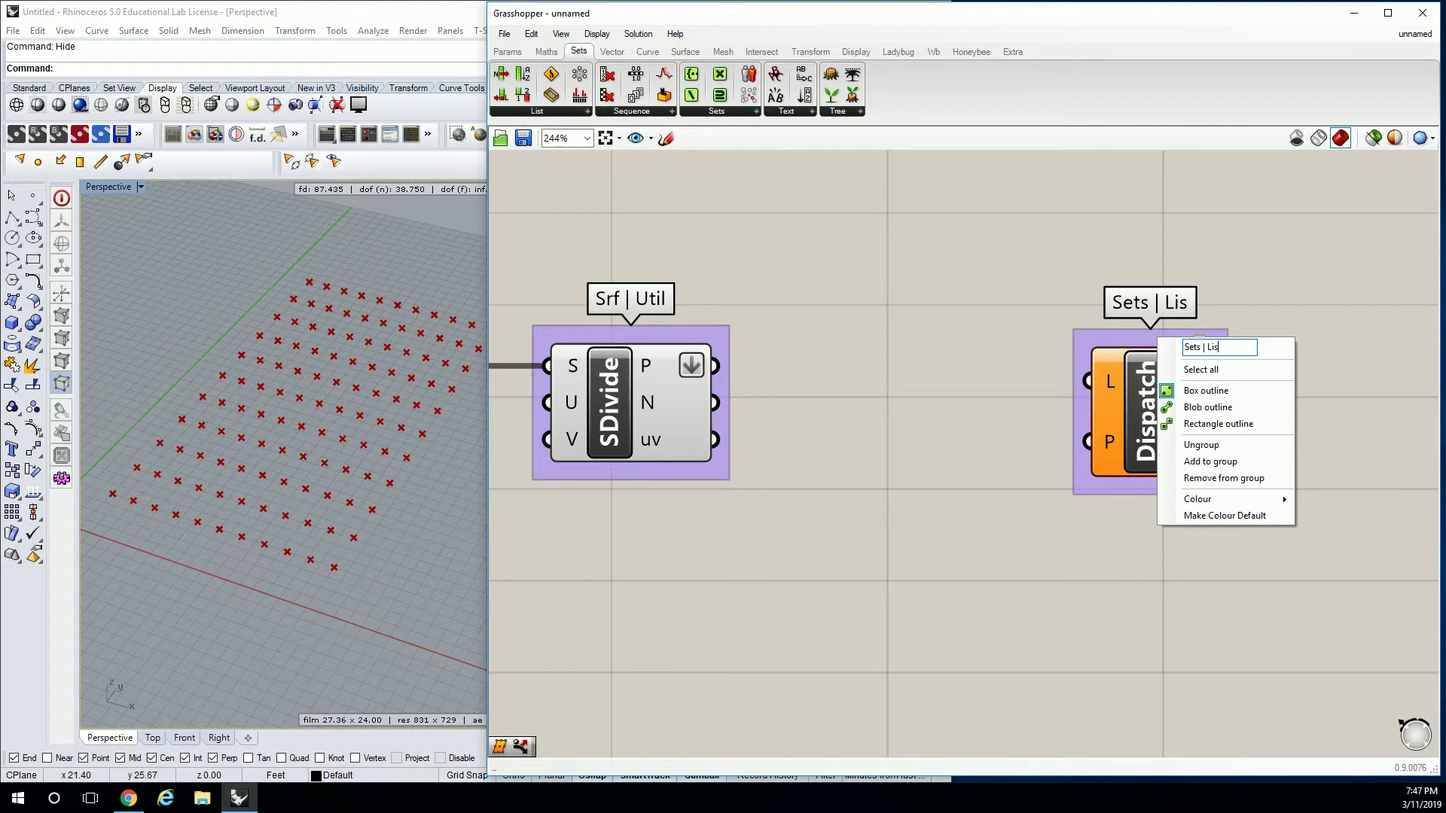
pyautogui.write('t')
pyautogui.click(1047, 278)
# Connect Divide Surface's flattened P output to the L input of Dispatch and align Dispatch with Divide Surface.
pyautogui.moveTo(1027, 392); pyautogui.dragTo(993, 383, button='right')
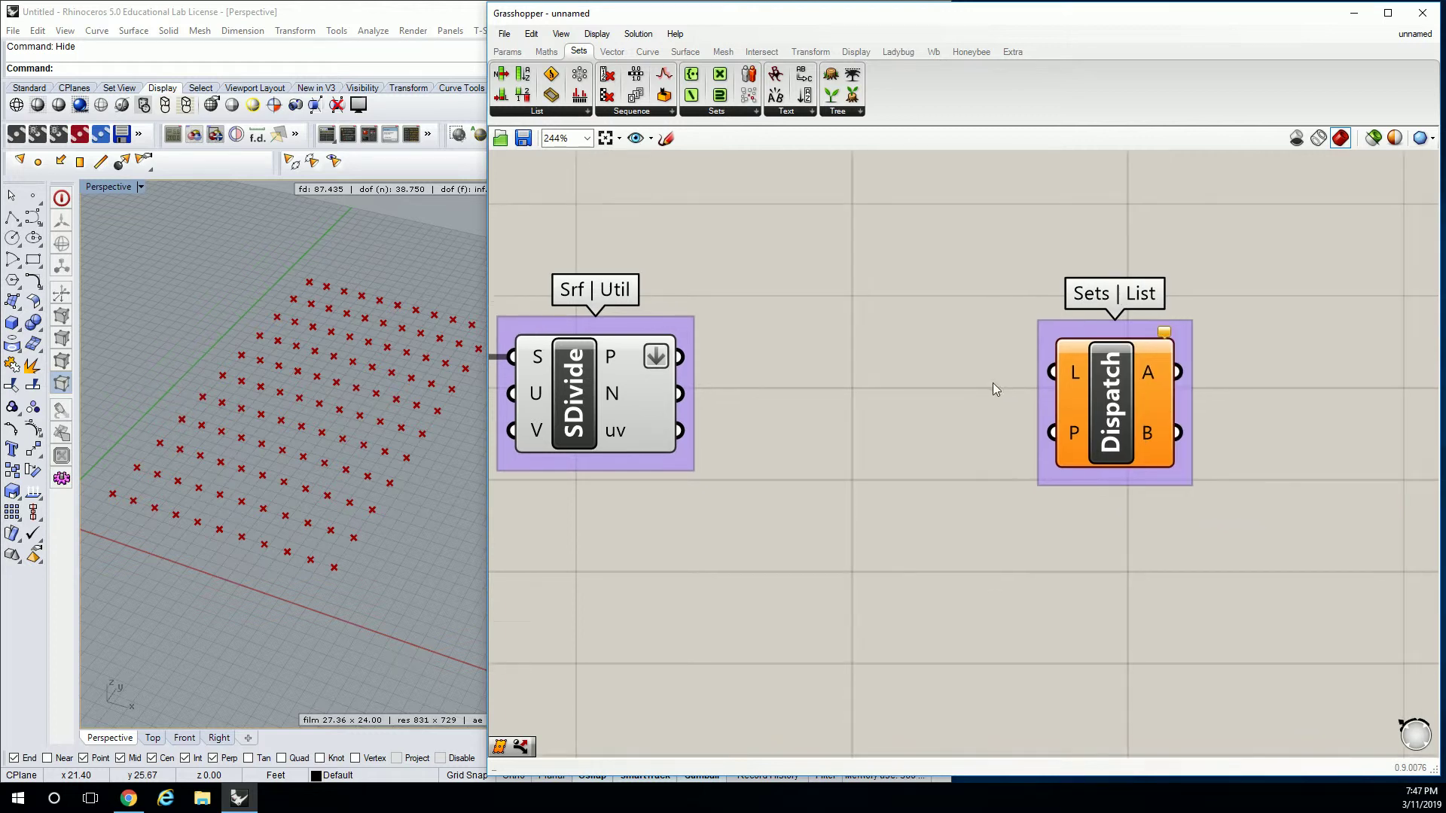
pyautogui.scroll(-3, 993, 383)
pyautogui.click(1105, 384)
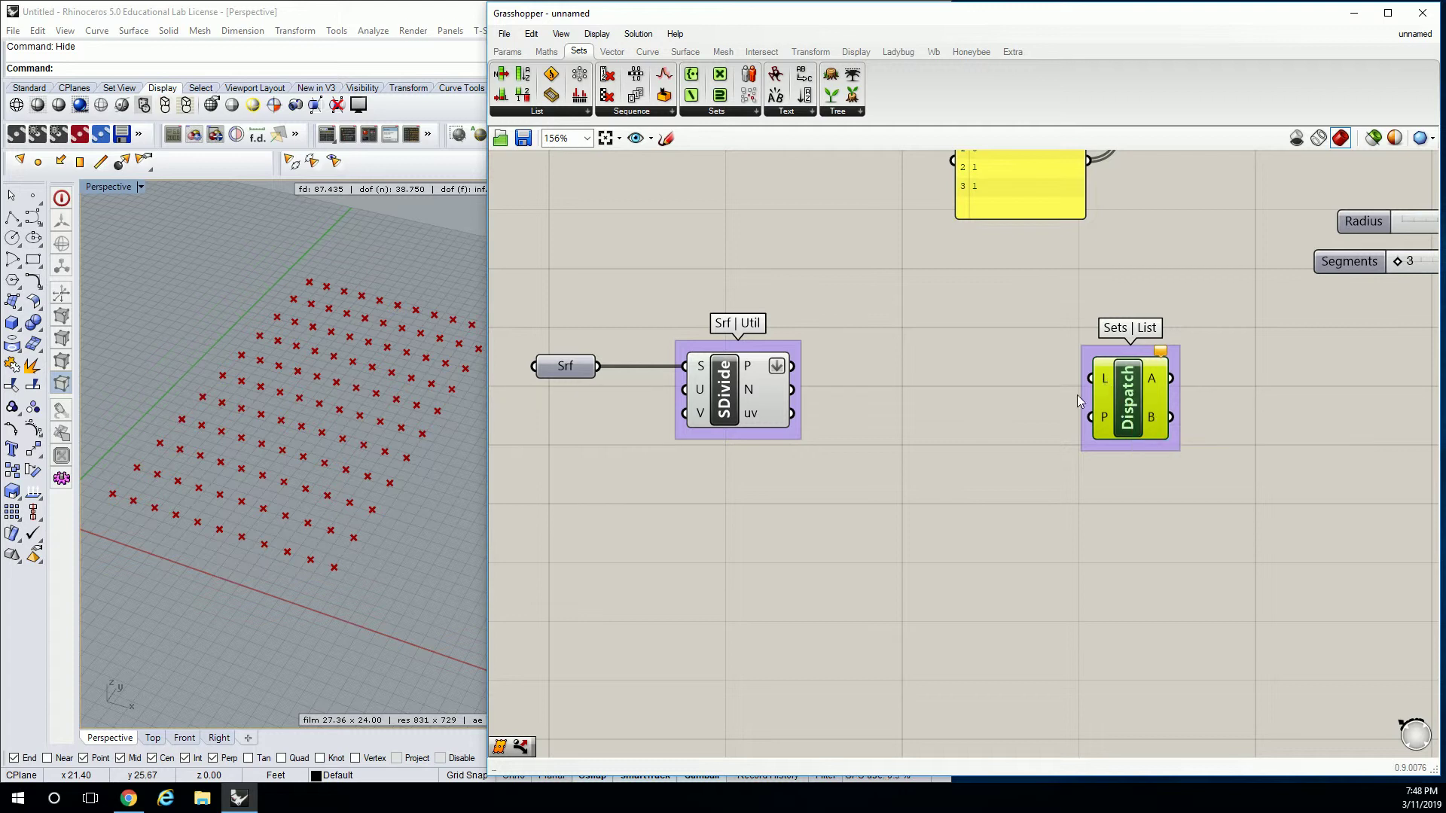
pyautogui.click(897, 391)
pyautogui.moveTo(793, 366); pyautogui.dragTo(1133, 394)
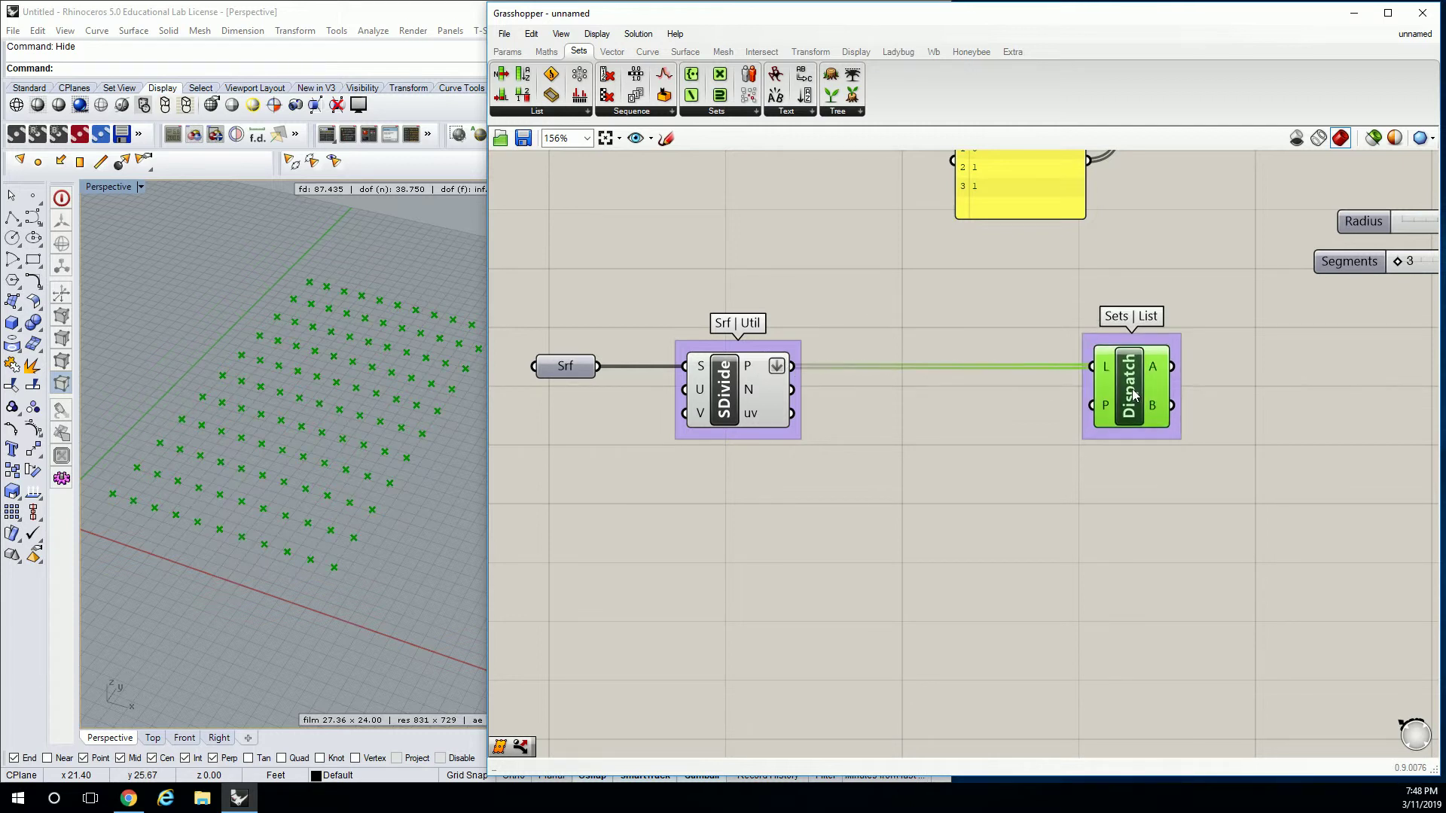
pyautogui.click(1003, 425)
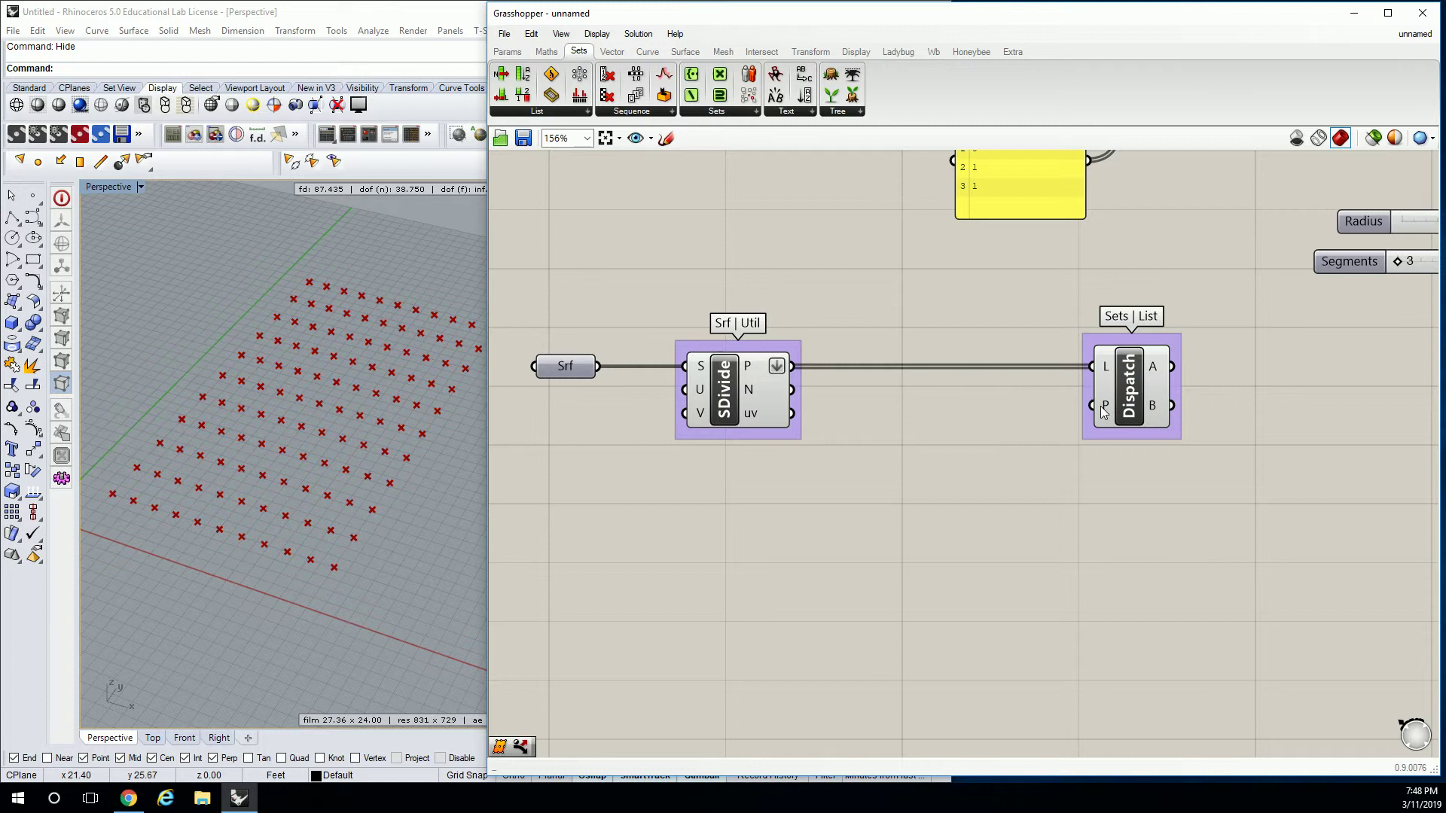
# Move the Dispatch group farther away from Divide Surface, keeping it level with the points wire.
pyautogui.moveTo(1103, 410)
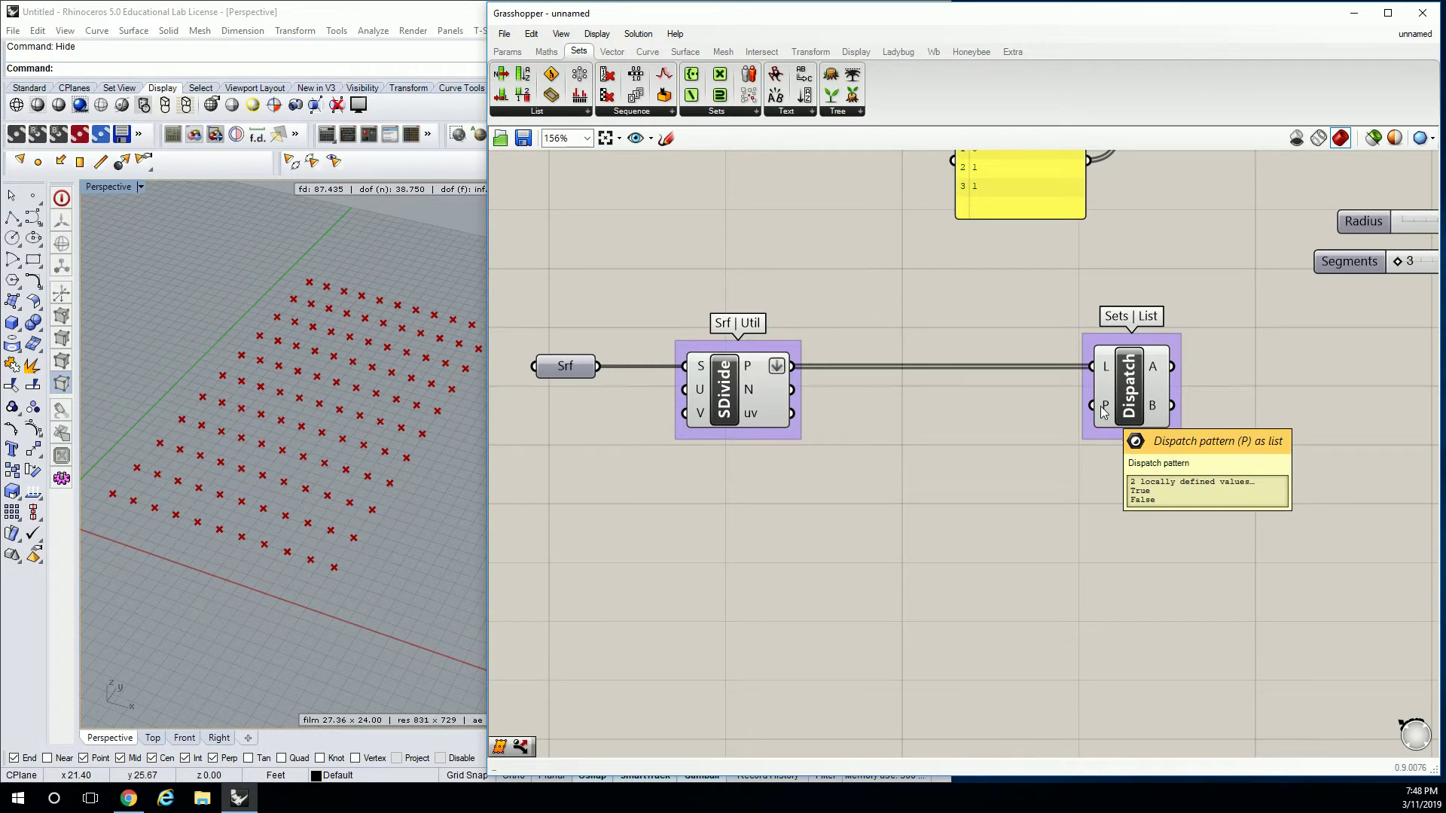
pyautogui.moveTo(1104, 410); pyautogui.dragTo(1204, 411)
pyautogui.click(400, 533)
pyautogui.press('Return')
pyautogui.click(744, 489)
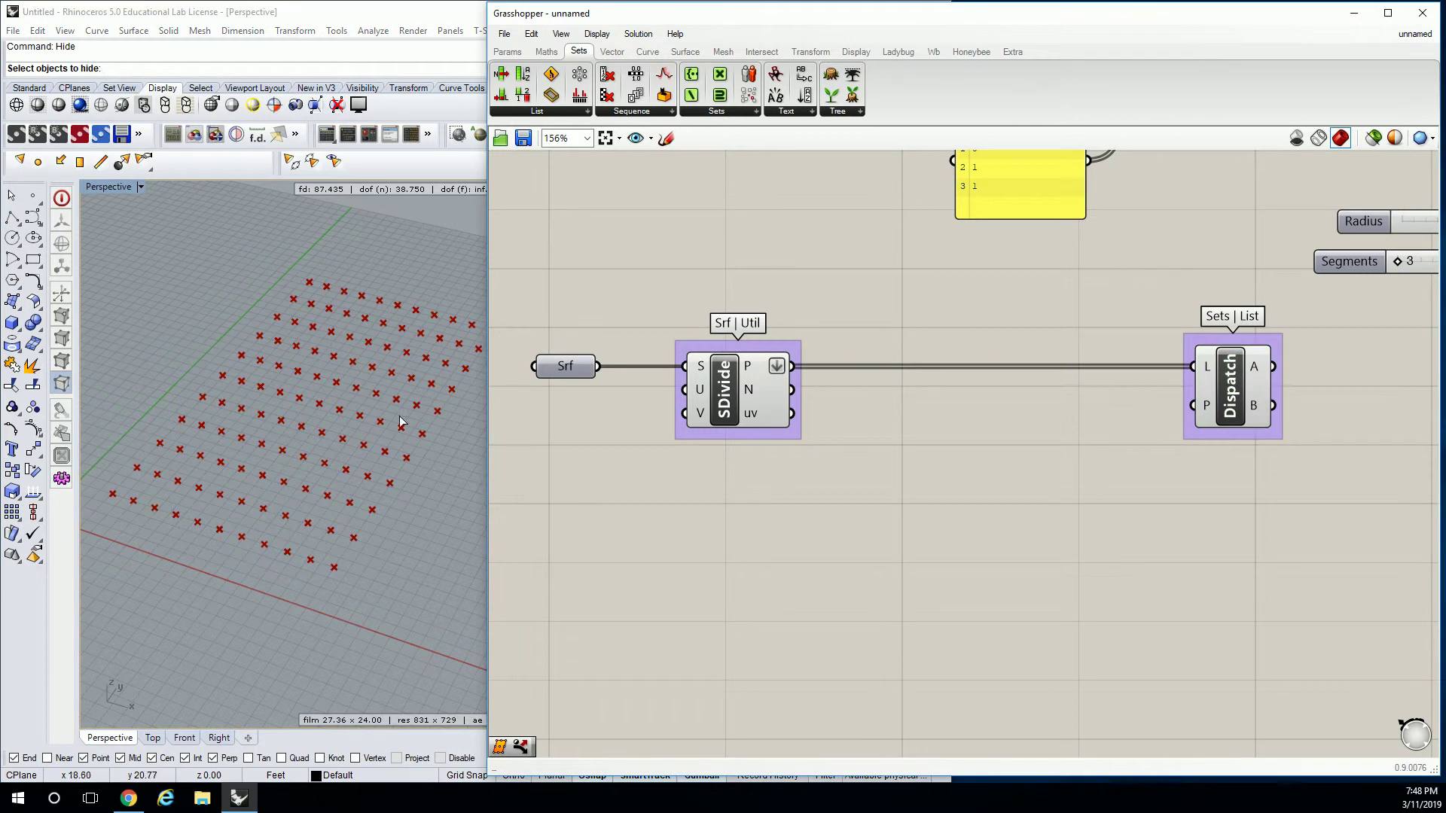
# In Rhino's Perspective view, draw a closed, wavy control-point curve that encloses part of the point grid.
pyautogui.click(32, 218)
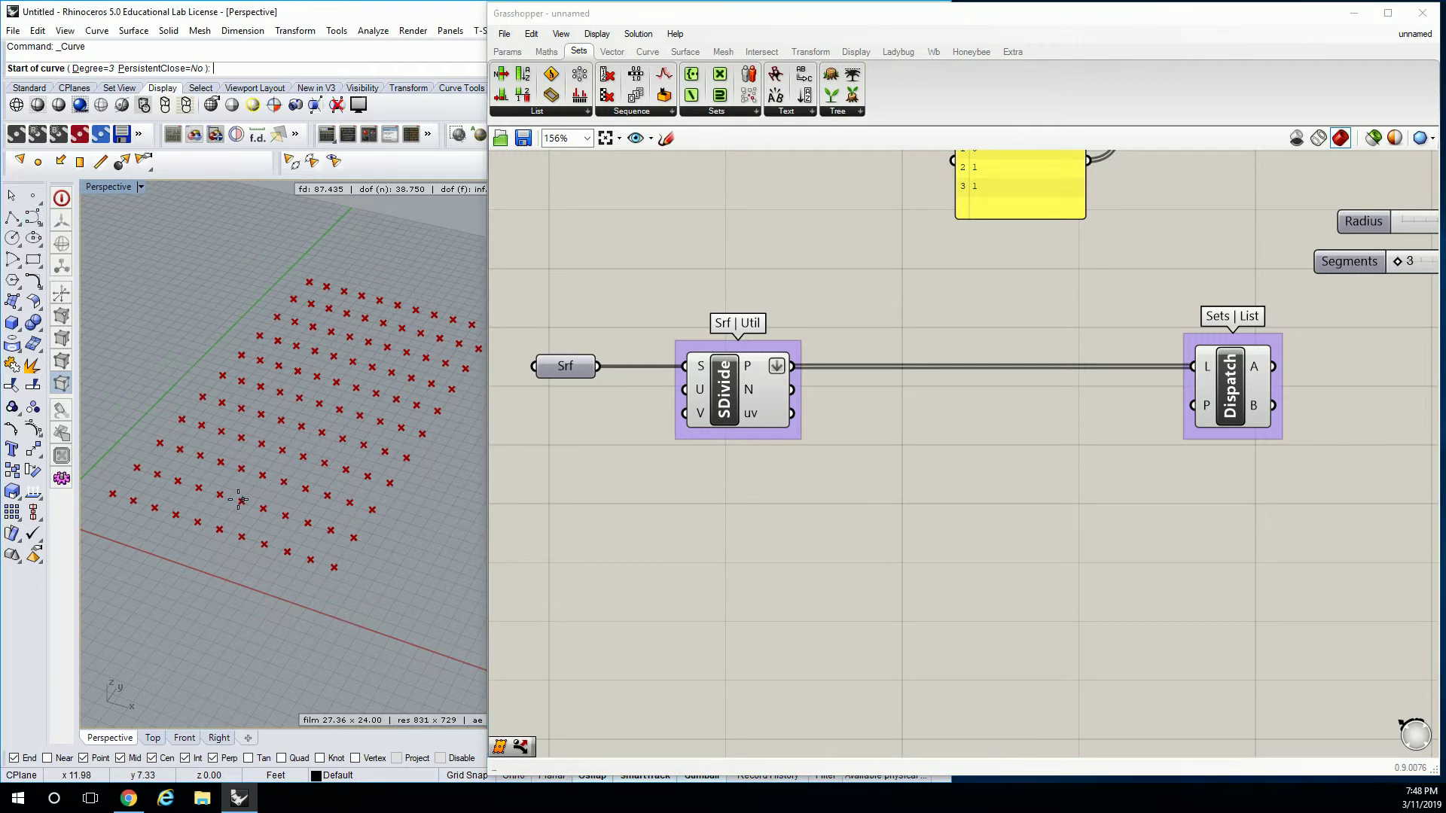
pyautogui.click(264, 508)
pyautogui.click(194, 495)
pyautogui.click(187, 460)
pyautogui.click(214, 397)
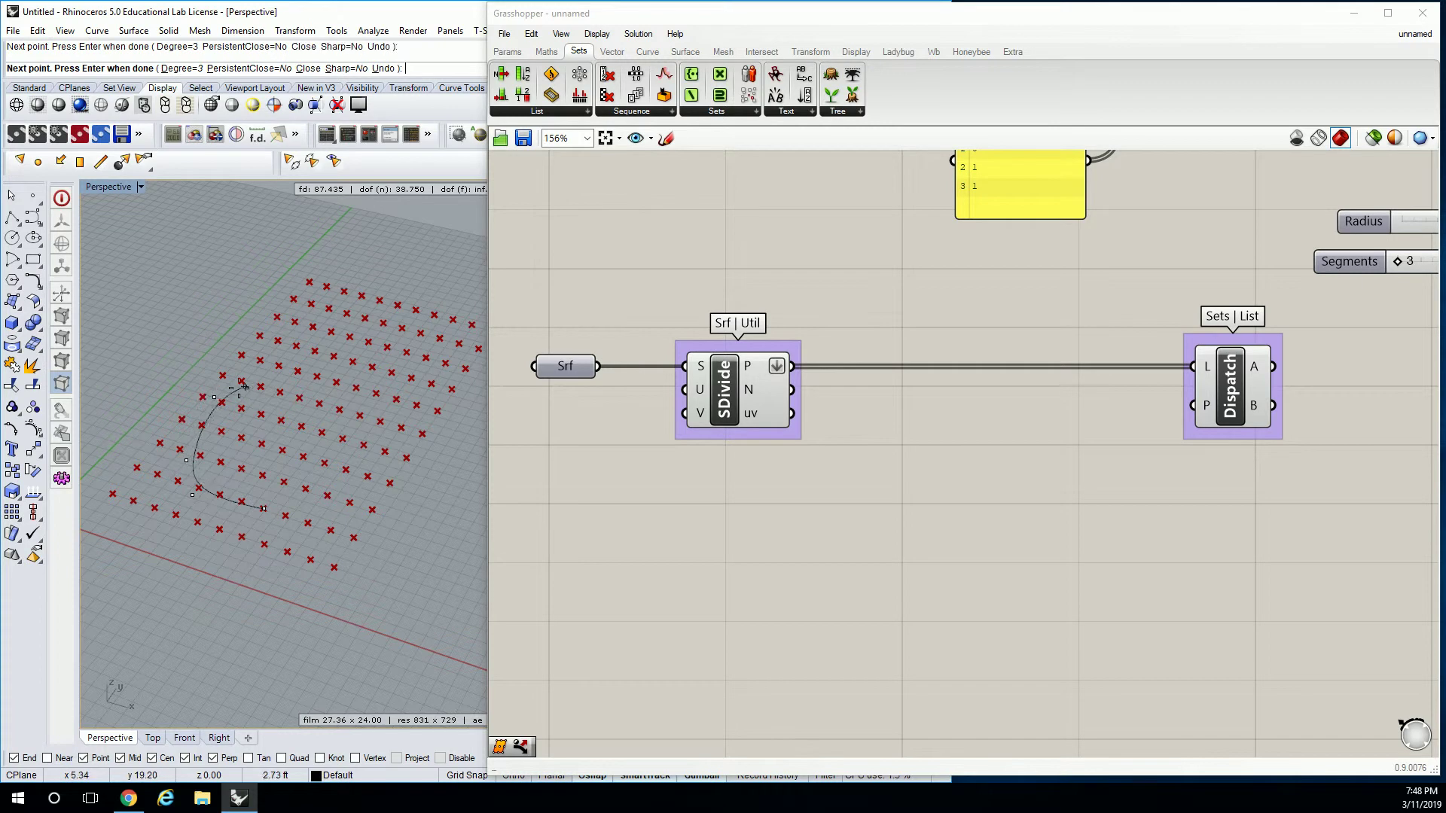
pyautogui.click(265, 387)
pyautogui.click(277, 334)
pyautogui.click(240, 305)
pyautogui.click(244, 260)
pyautogui.click(308, 237)
pyautogui.click(364, 245)
pyautogui.click(386, 298)
pyautogui.click(353, 335)
pyautogui.click(320, 373)
pyautogui.click(315, 421)
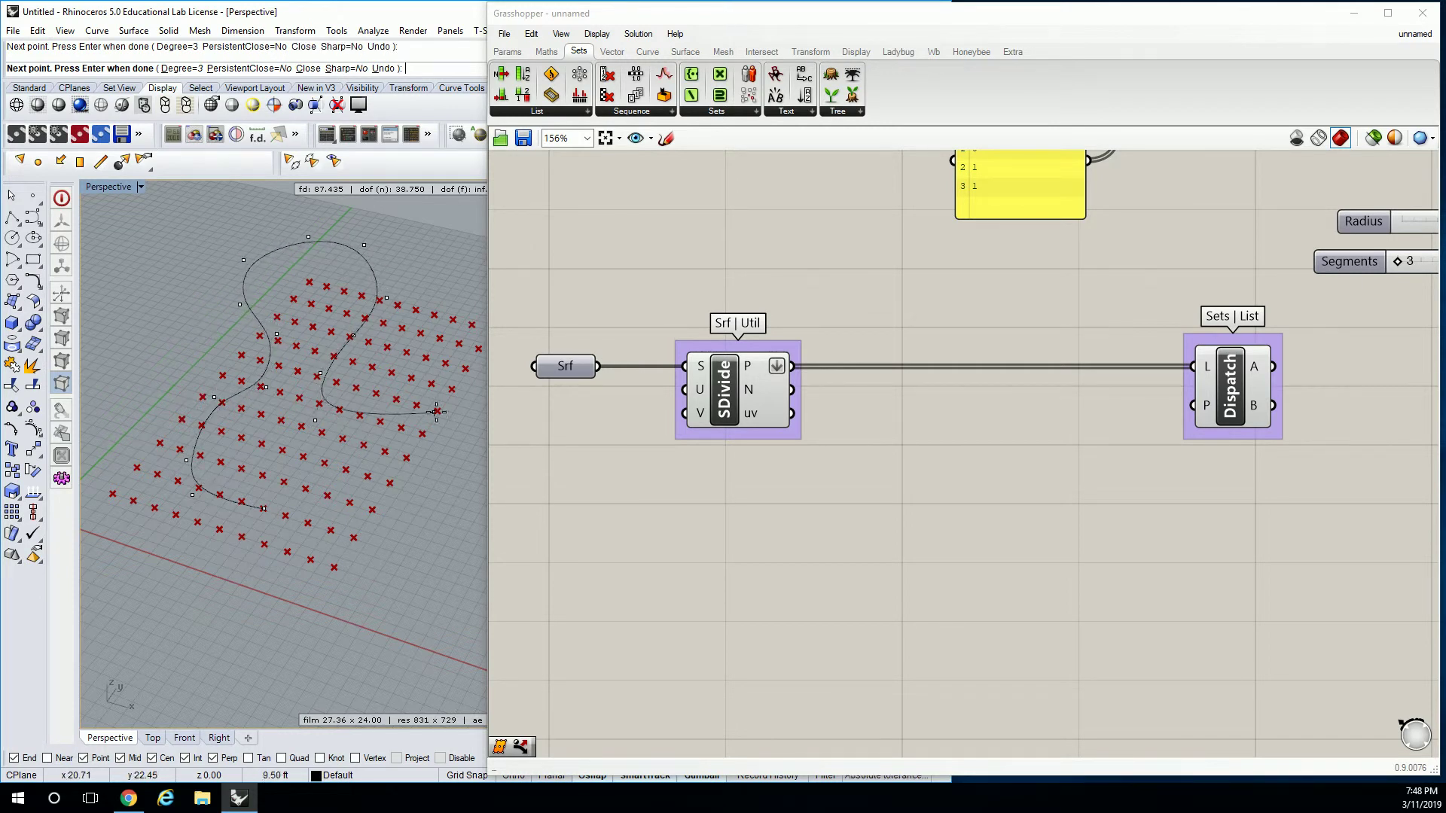
pyautogui.click(467, 402)
pyautogui.click(478, 475)
pyautogui.click(440, 543)
pyautogui.click(335, 594)
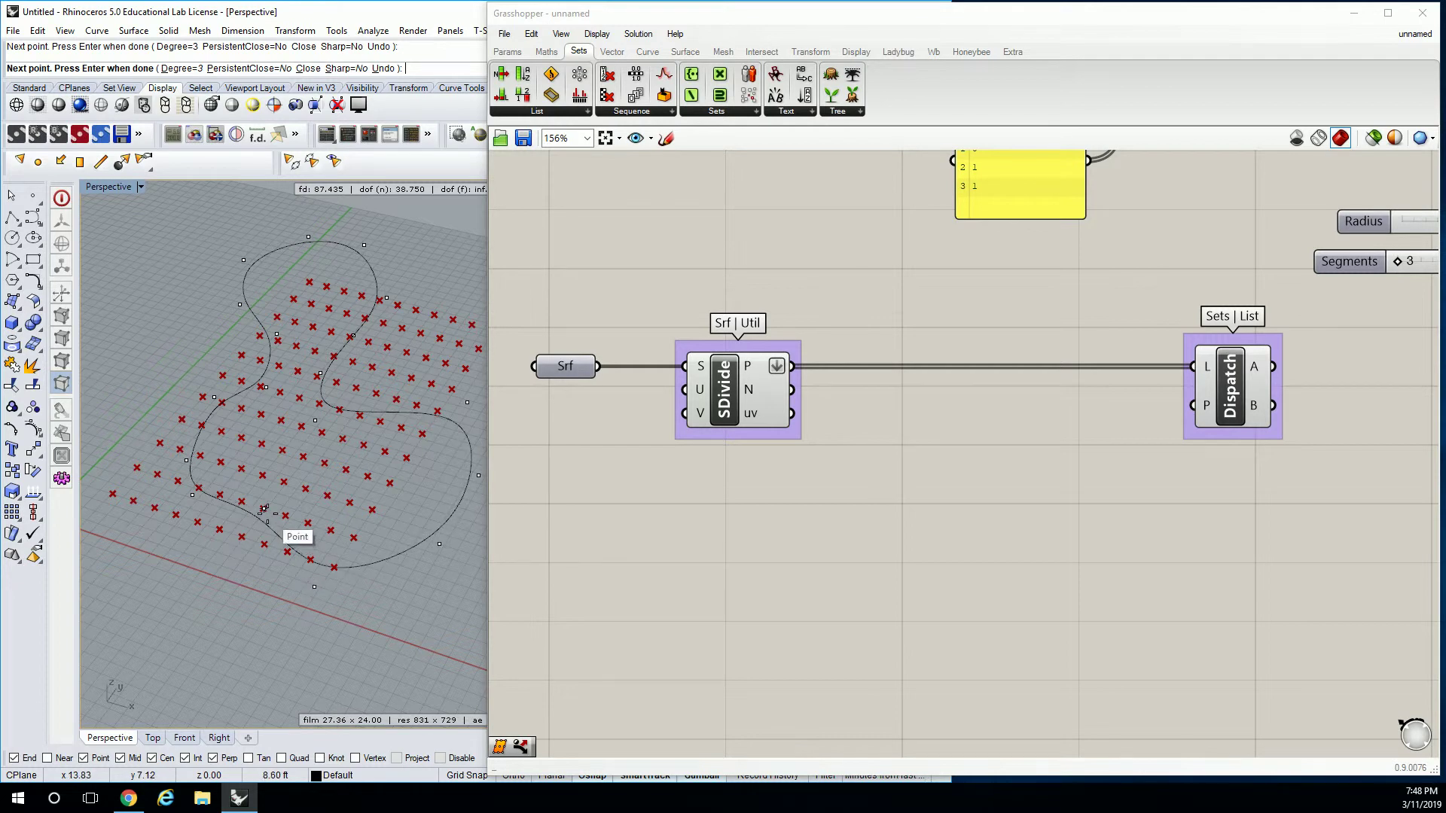
pyautogui.click(263, 508)
pyautogui.moveTo(398, 485)
pyautogui.mouseDown(button='right')
pyautogui.moveTo(337, 479)
pyautogui.moveTo(446, 458)
pyautogui.moveTo(410, 463)
pyautogui.mouseUp(button='right')
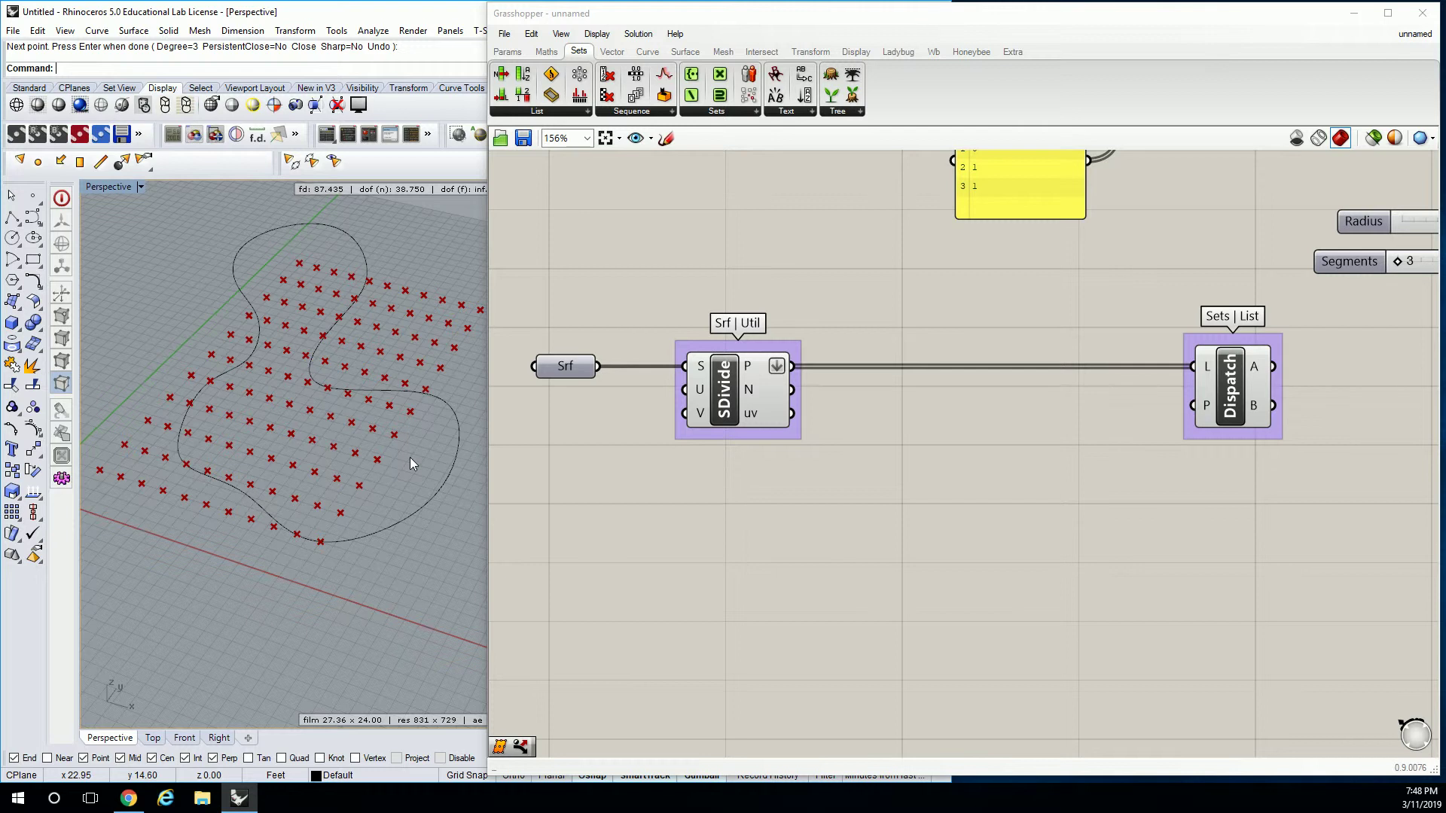
# Add a Curve parameter to the Grasshopper canvas, reference the closed Rhino curve in it and place it below Divide Surface.
pyautogui.click(506, 50)
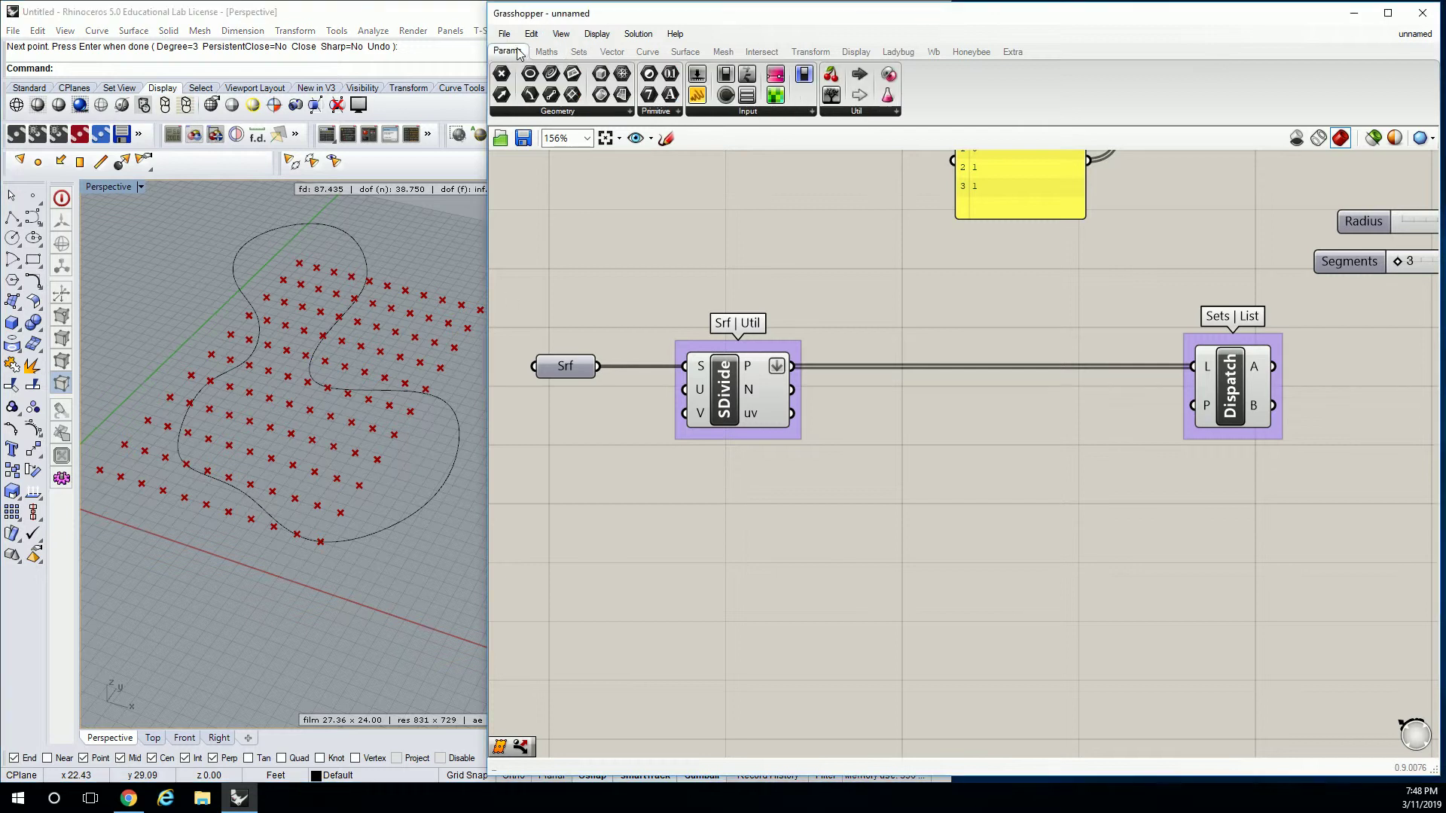
pyautogui.click(583, 114)
pyautogui.click(530, 185)
pyautogui.click(878, 500)
pyautogui.rightClick(879, 500)
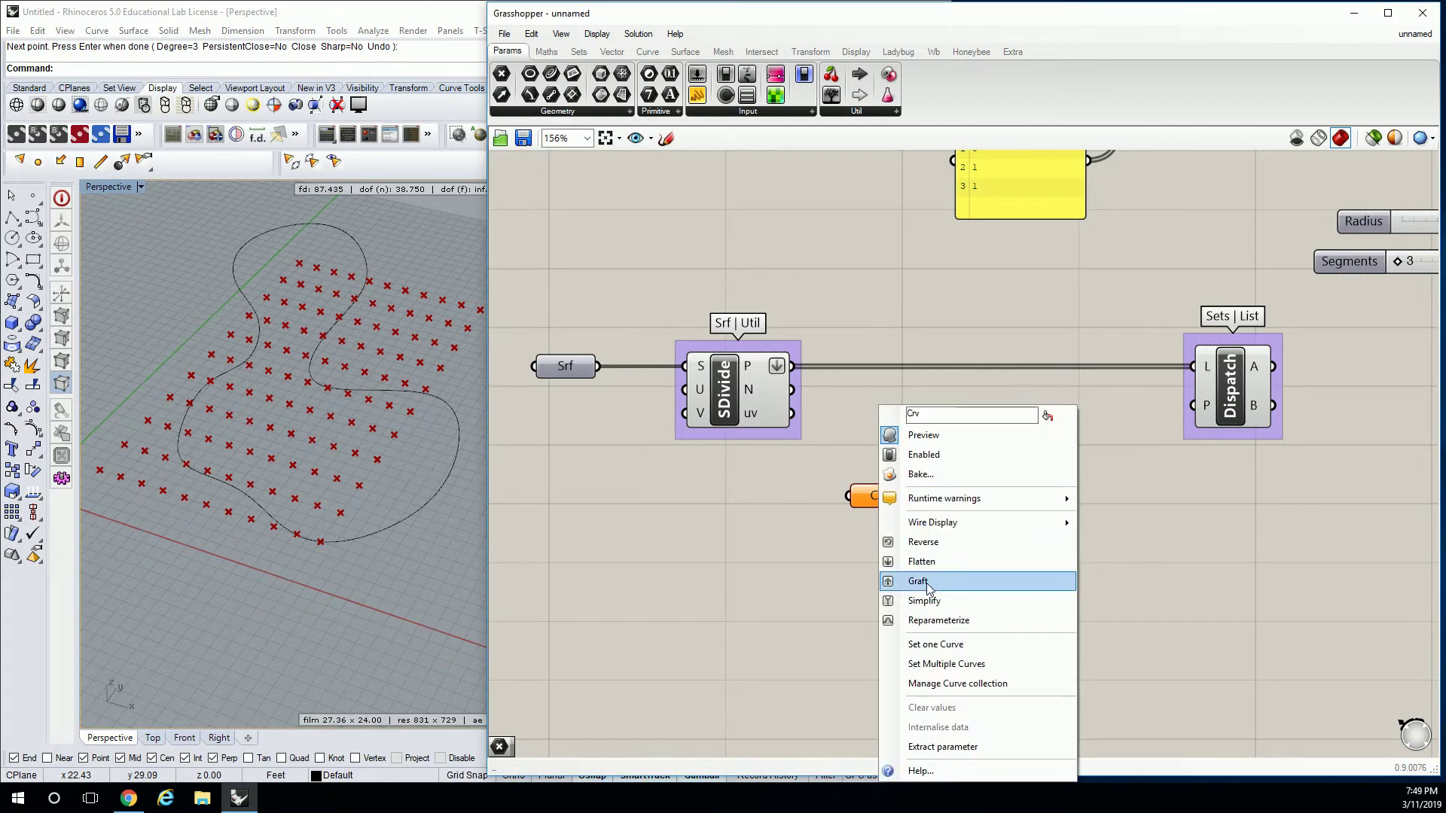
pyautogui.click(942, 648)
pyautogui.click(333, 226)
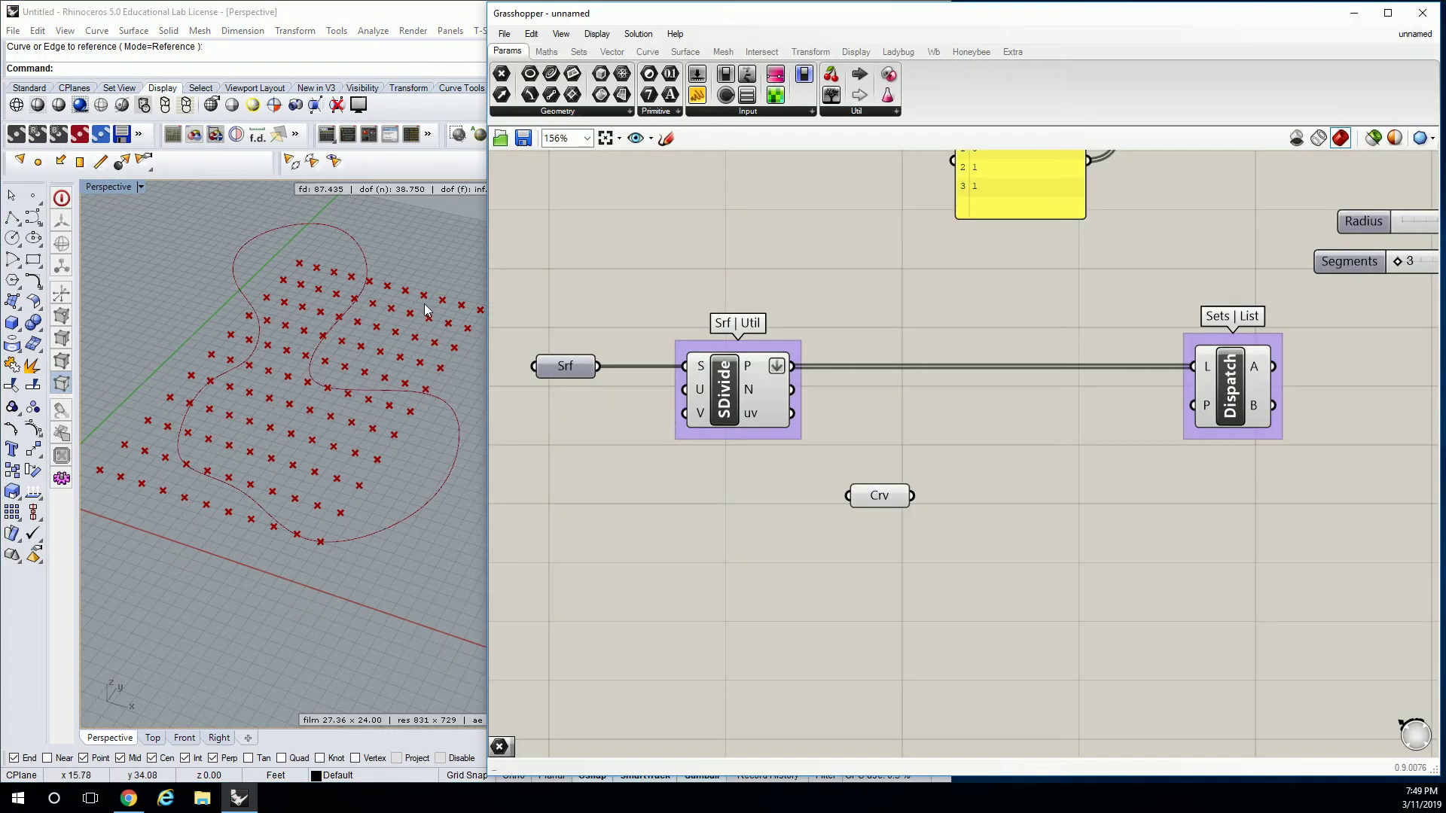
pyautogui.moveTo(864, 501); pyautogui.dragTo(773, 506)
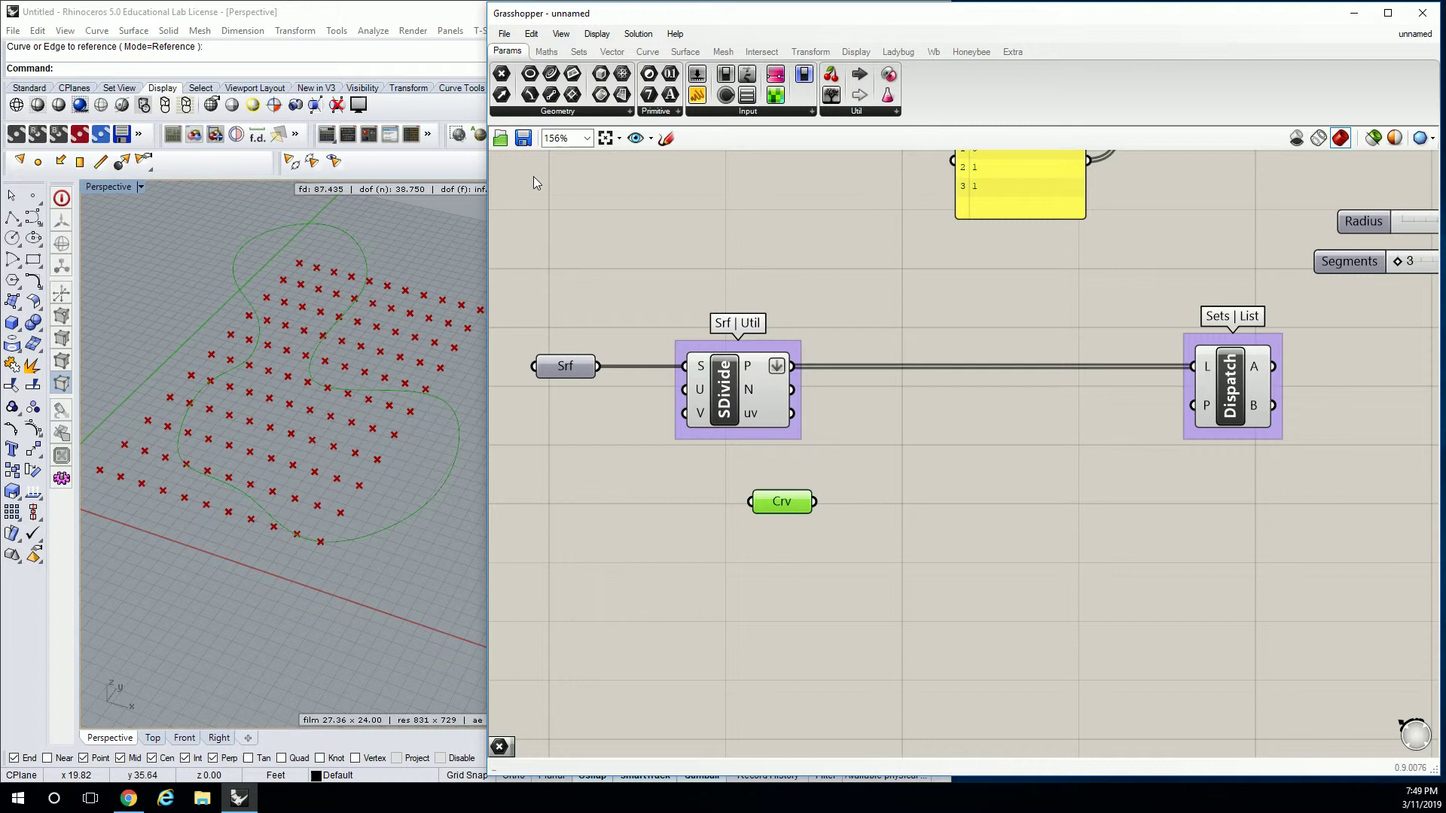
# Reference the same closed curve in a second Curve parameter above the Divide Surface group and delete that parameter.
pyautogui.moveTo(550, 76); pyautogui.dragTo(735, 259)
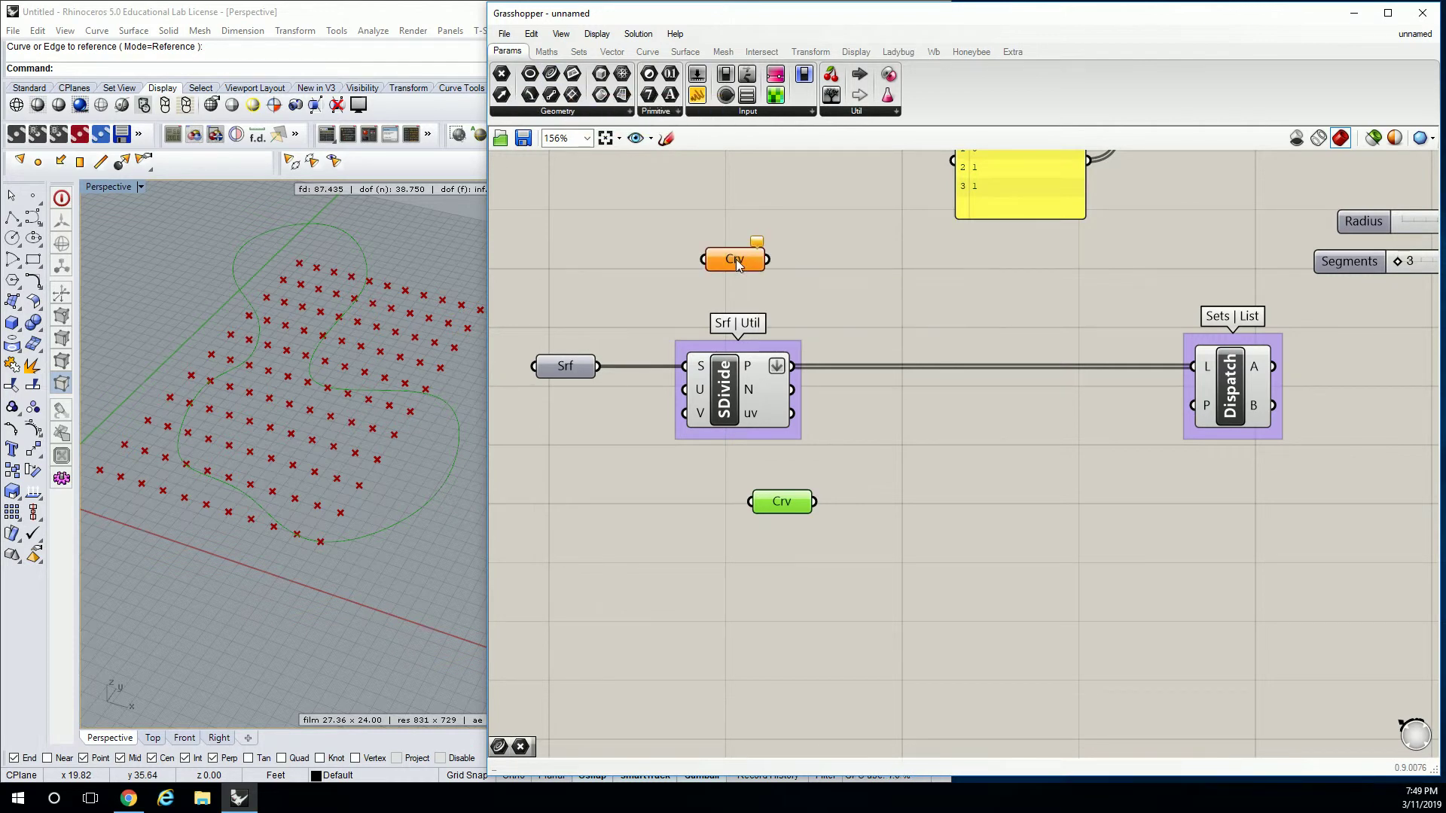
pyautogui.rightClick(736, 259)
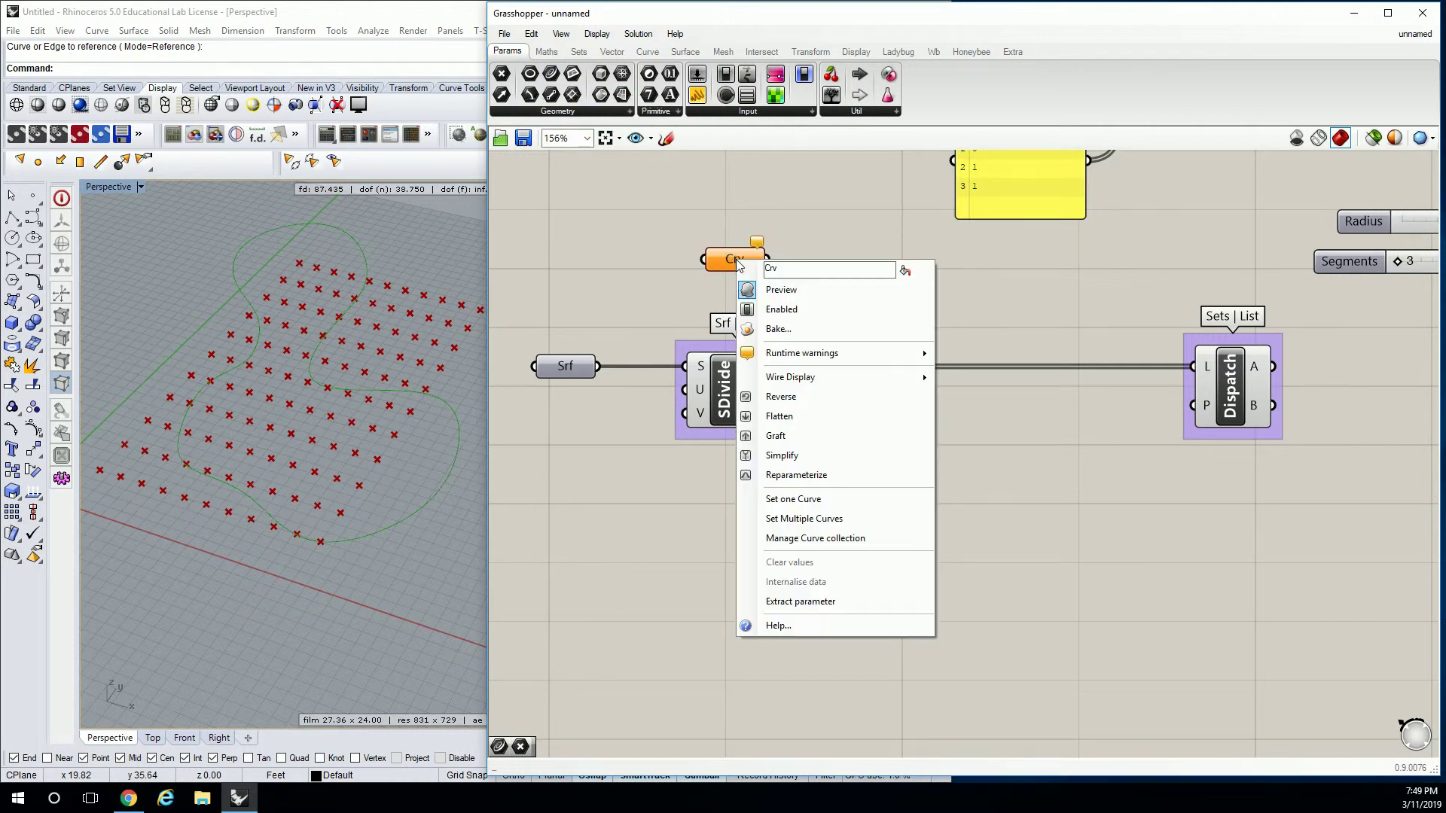
pyautogui.click(822, 500)
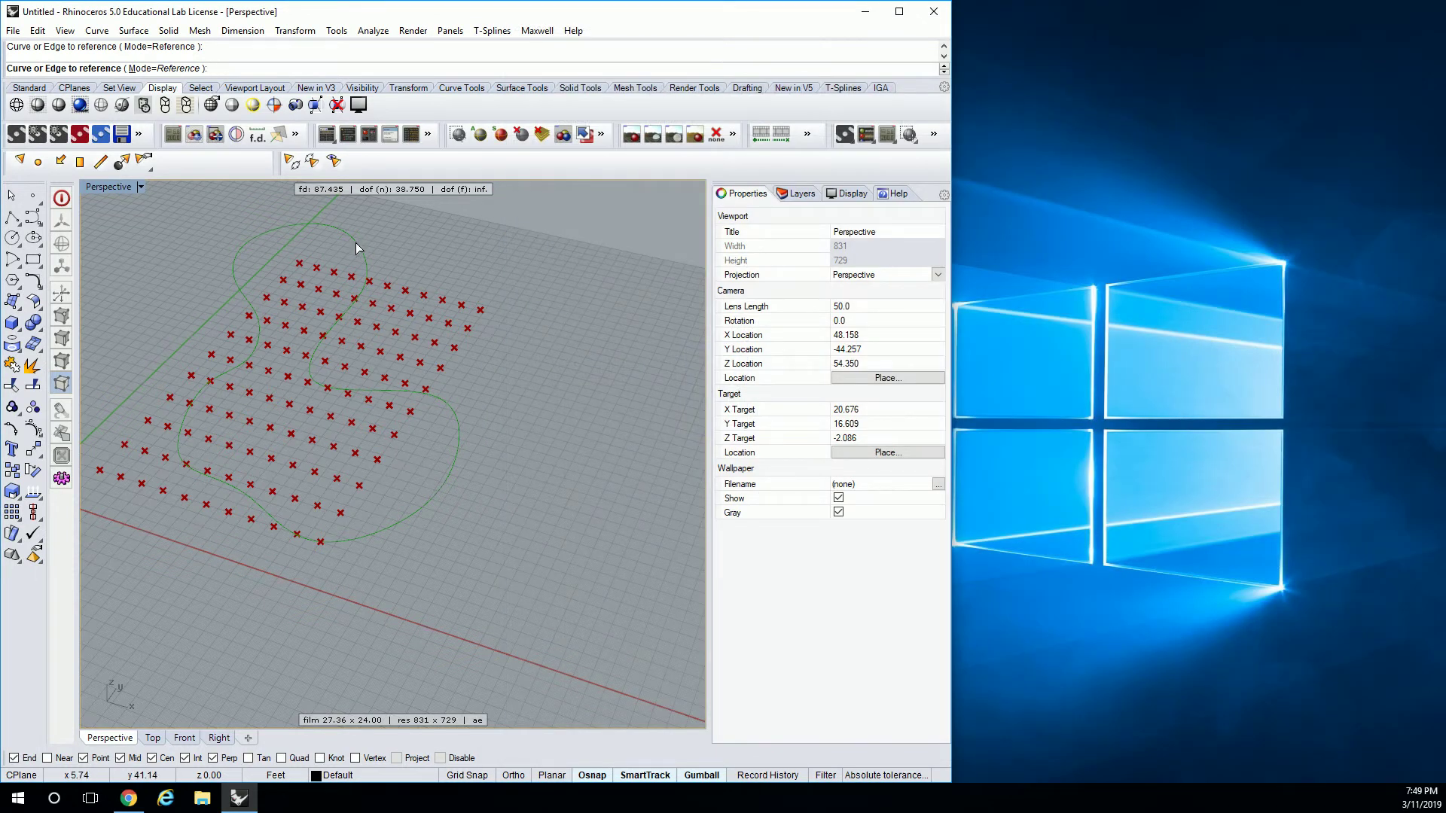
pyautogui.click(355, 242)
pyautogui.click(672, 253)
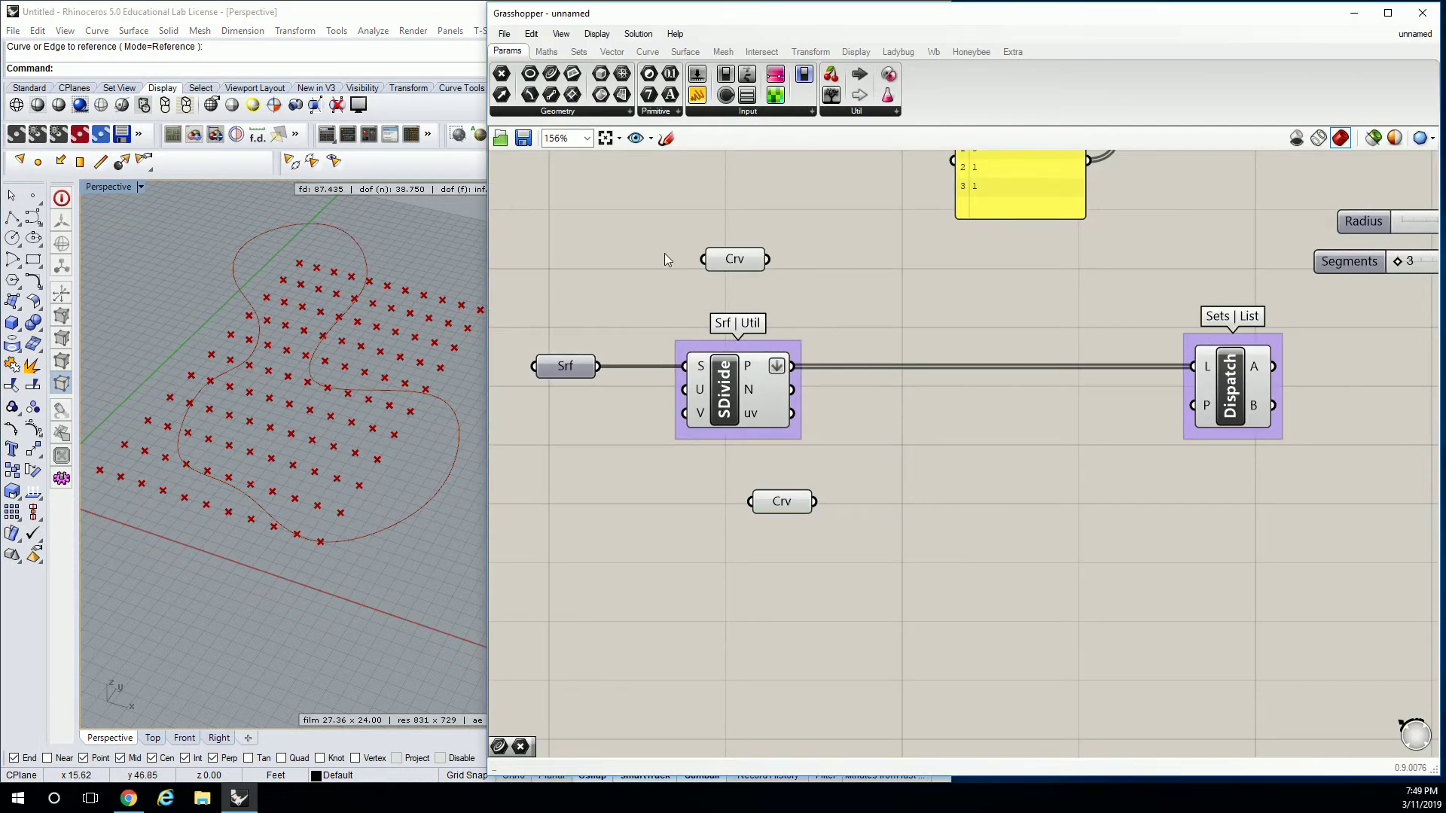
pyautogui.press('Delete')
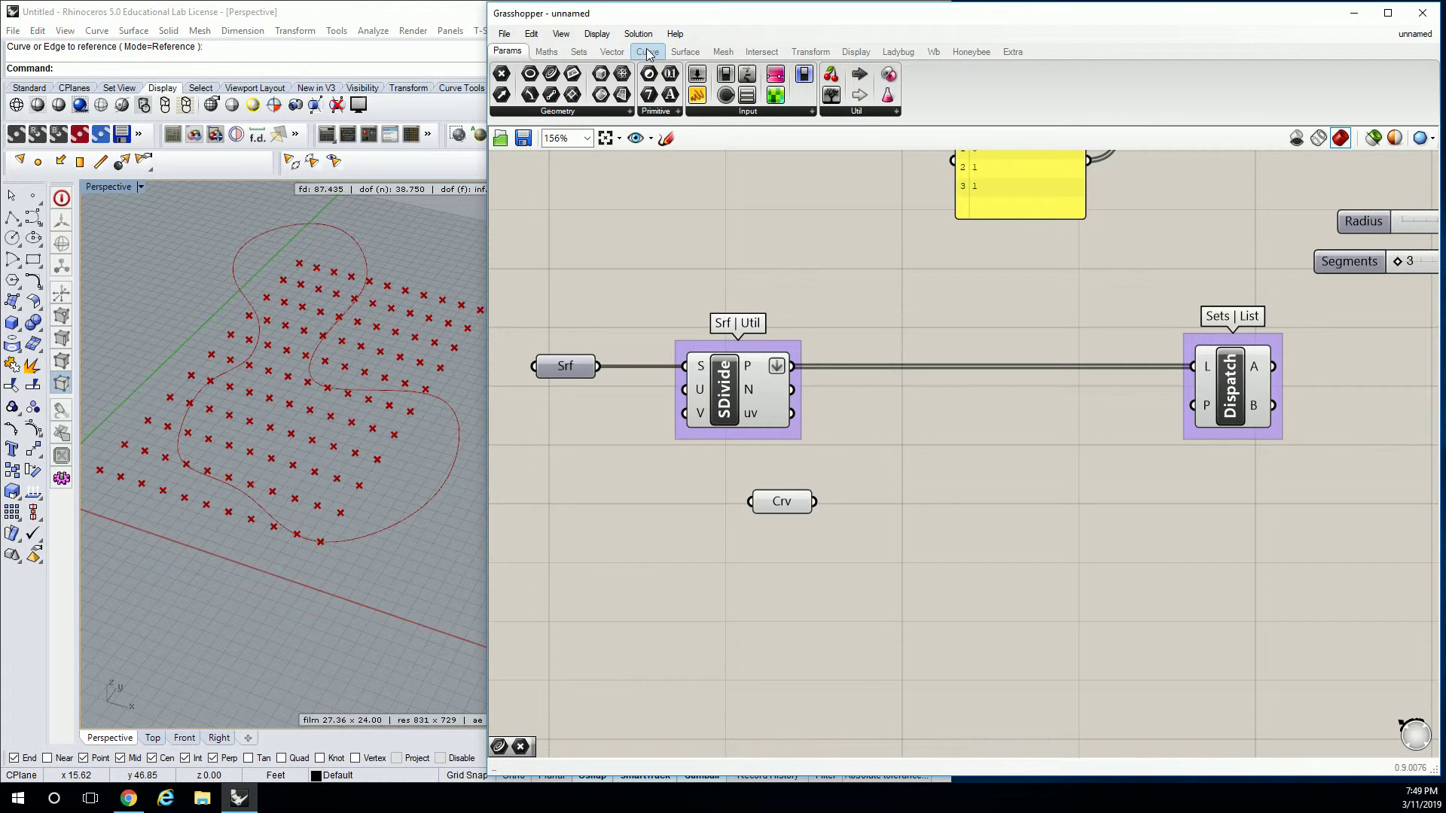
# Add a Point In Curve component and connect Divide Surface's P output to its P input and the Curve parameter to C.
pyautogui.moveTo(647, 53)
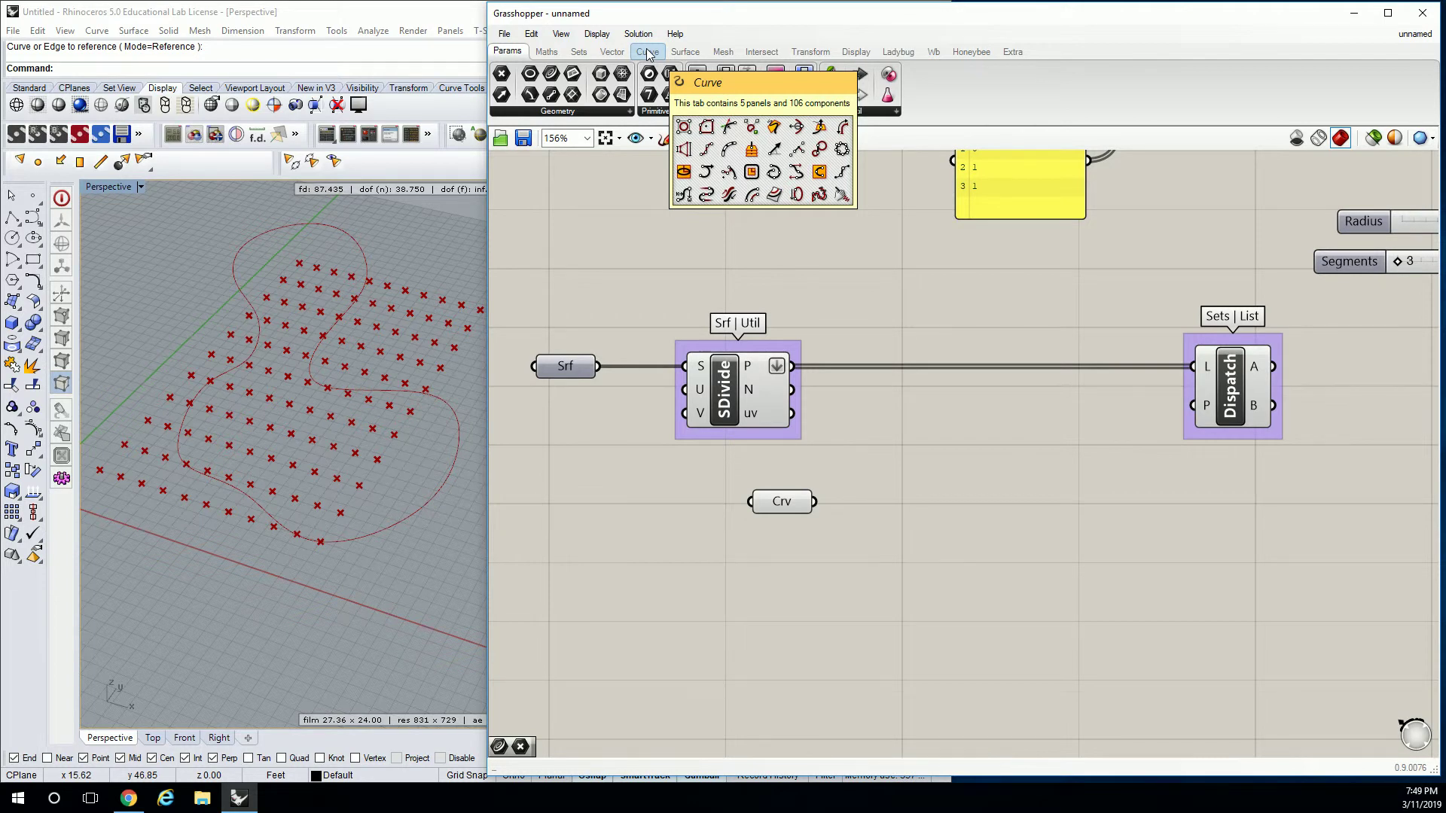
pyautogui.click(647, 52)
pyautogui.click(610, 112)
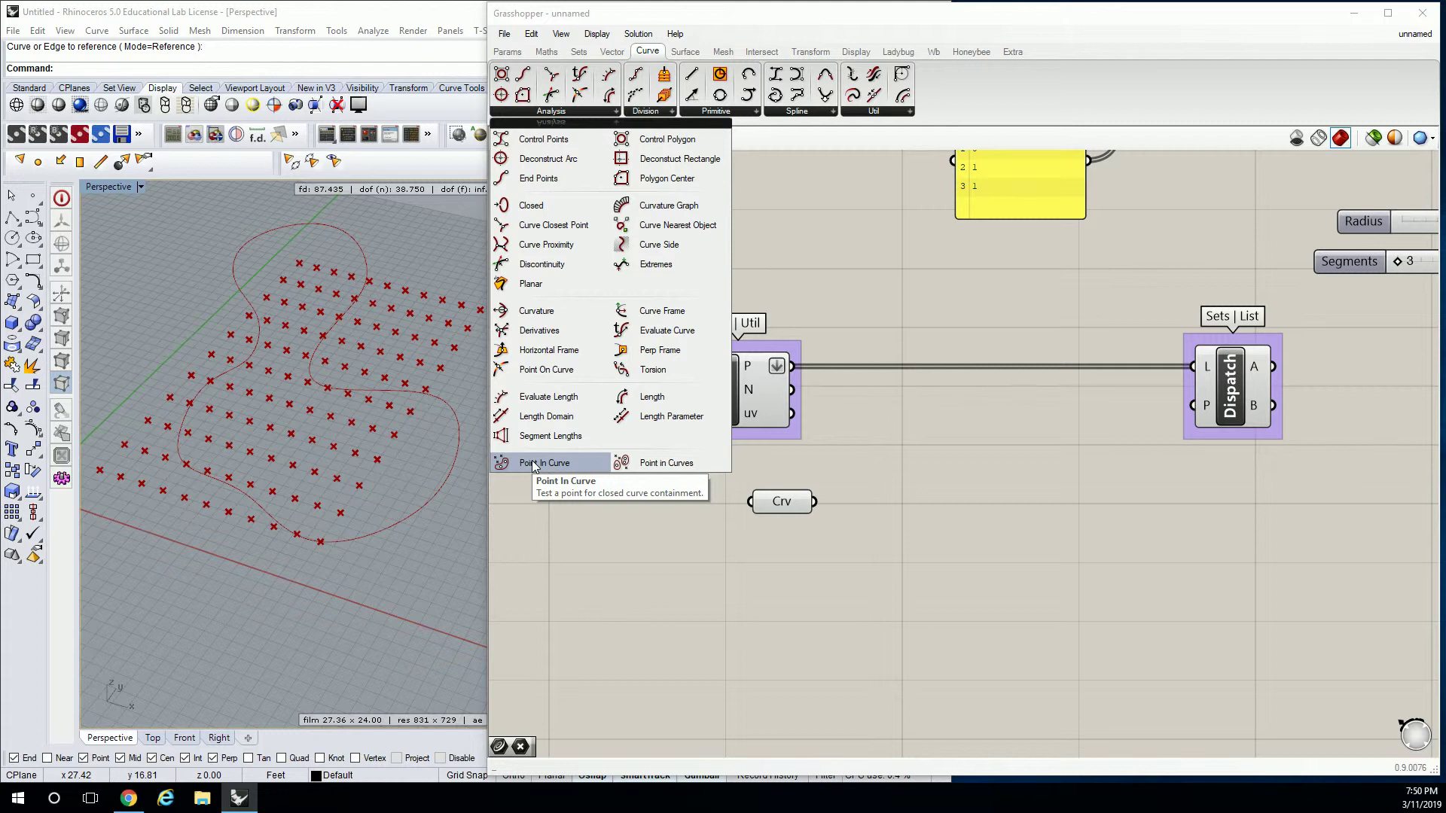
pyautogui.moveTo(533, 464); pyautogui.dragTo(954, 519)
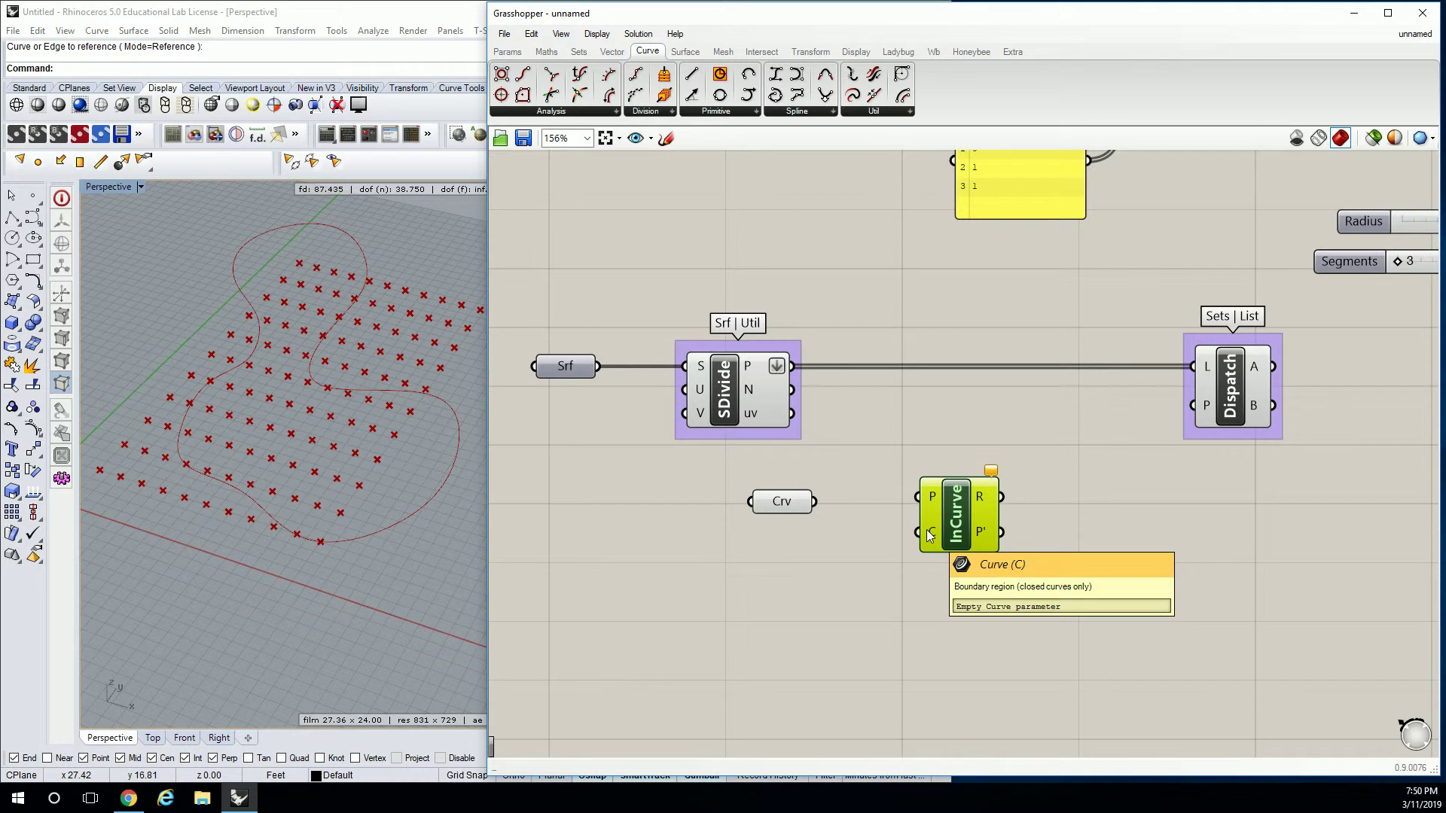
pyautogui.moveTo(930, 535); pyautogui.dragTo(899, 500)
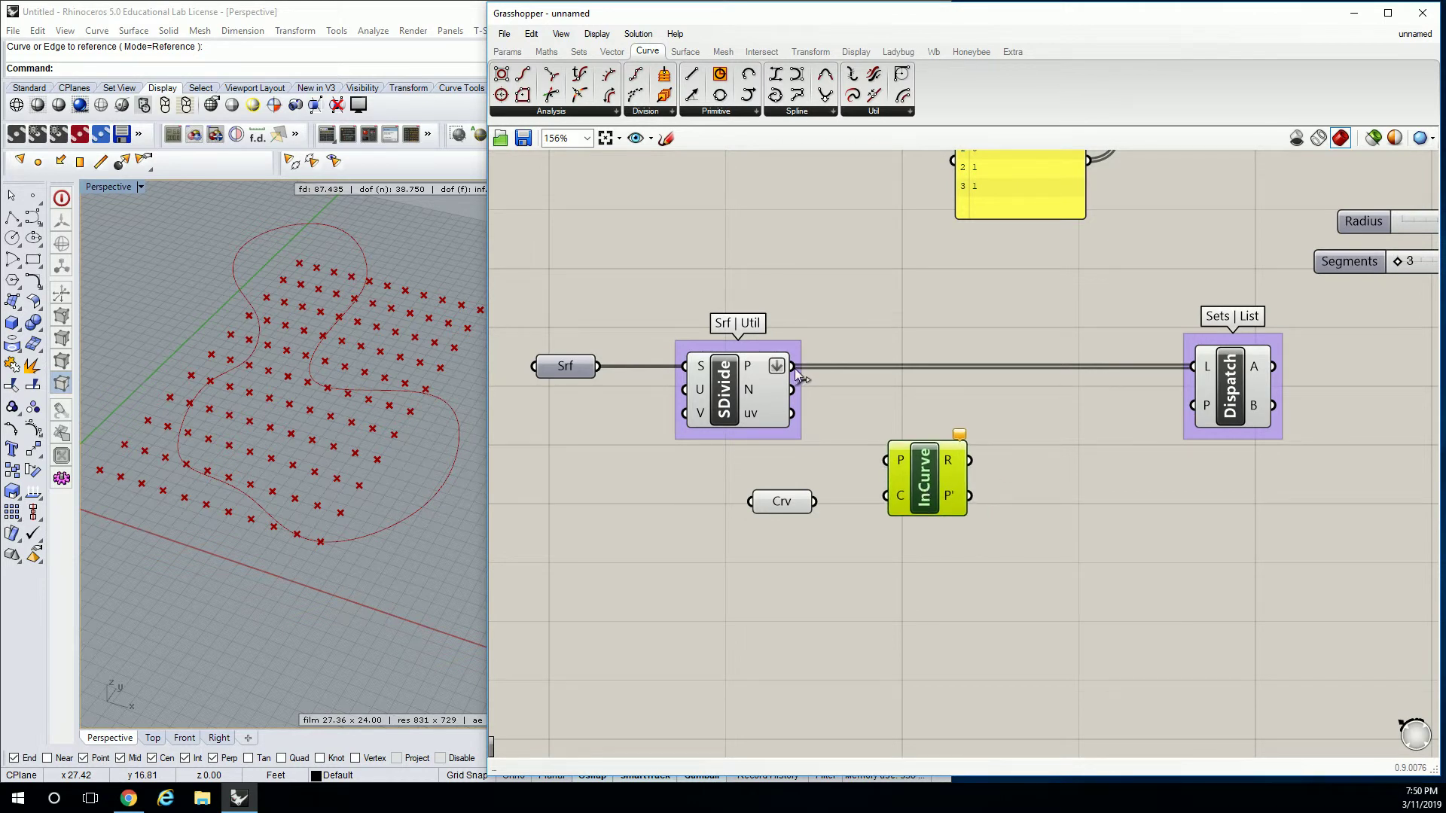
pyautogui.moveTo(793, 367); pyautogui.dragTo(886, 460)
pyautogui.moveTo(816, 502); pyautogui.dragTo(897, 488)
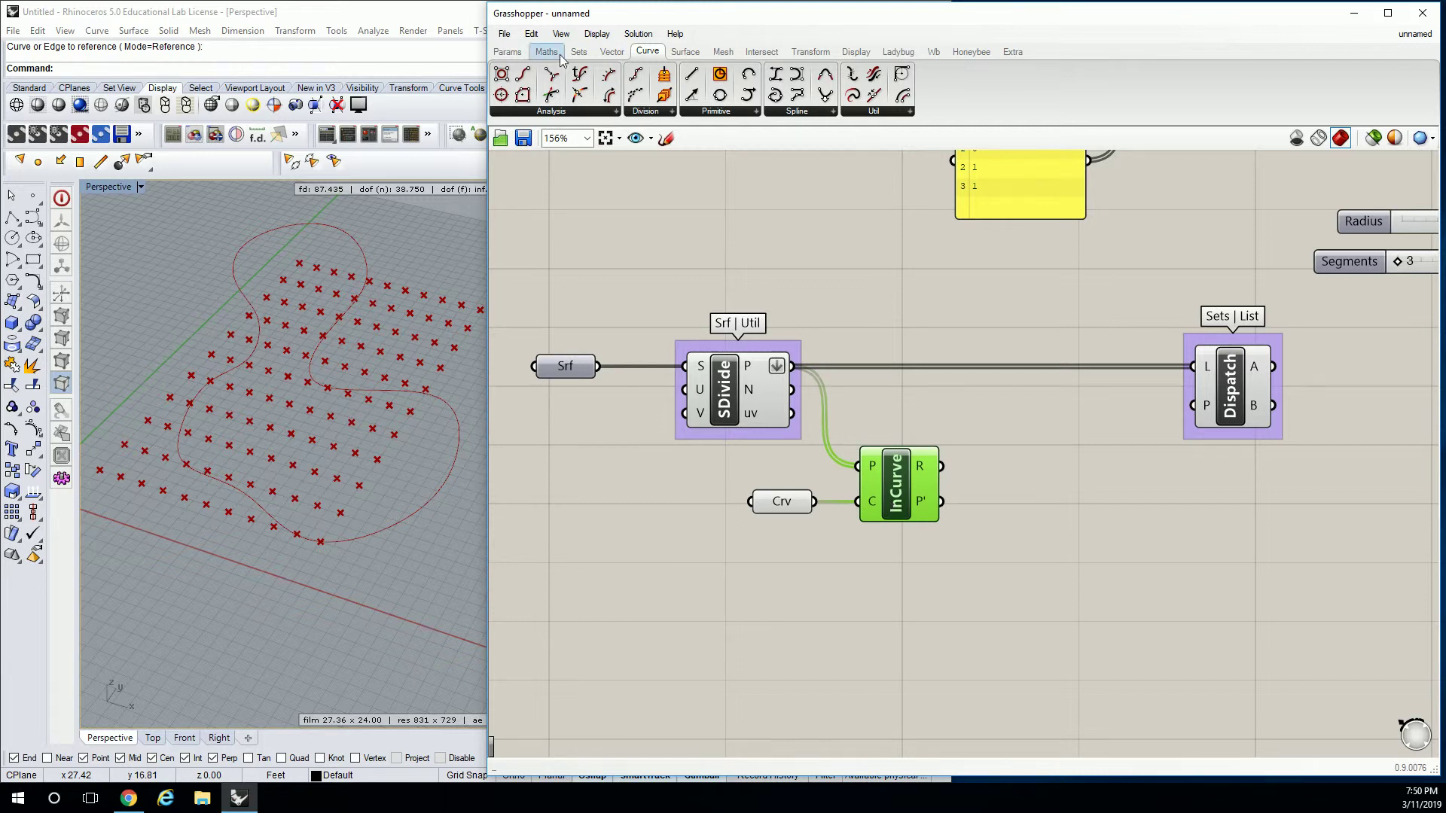
# Add a Panel beside Point In Curve, connect the R output to it and enlarge the panel to show more rows.
pyautogui.click(507, 51)
pyautogui.moveTo(697, 94); pyautogui.dragTo(1058, 528)
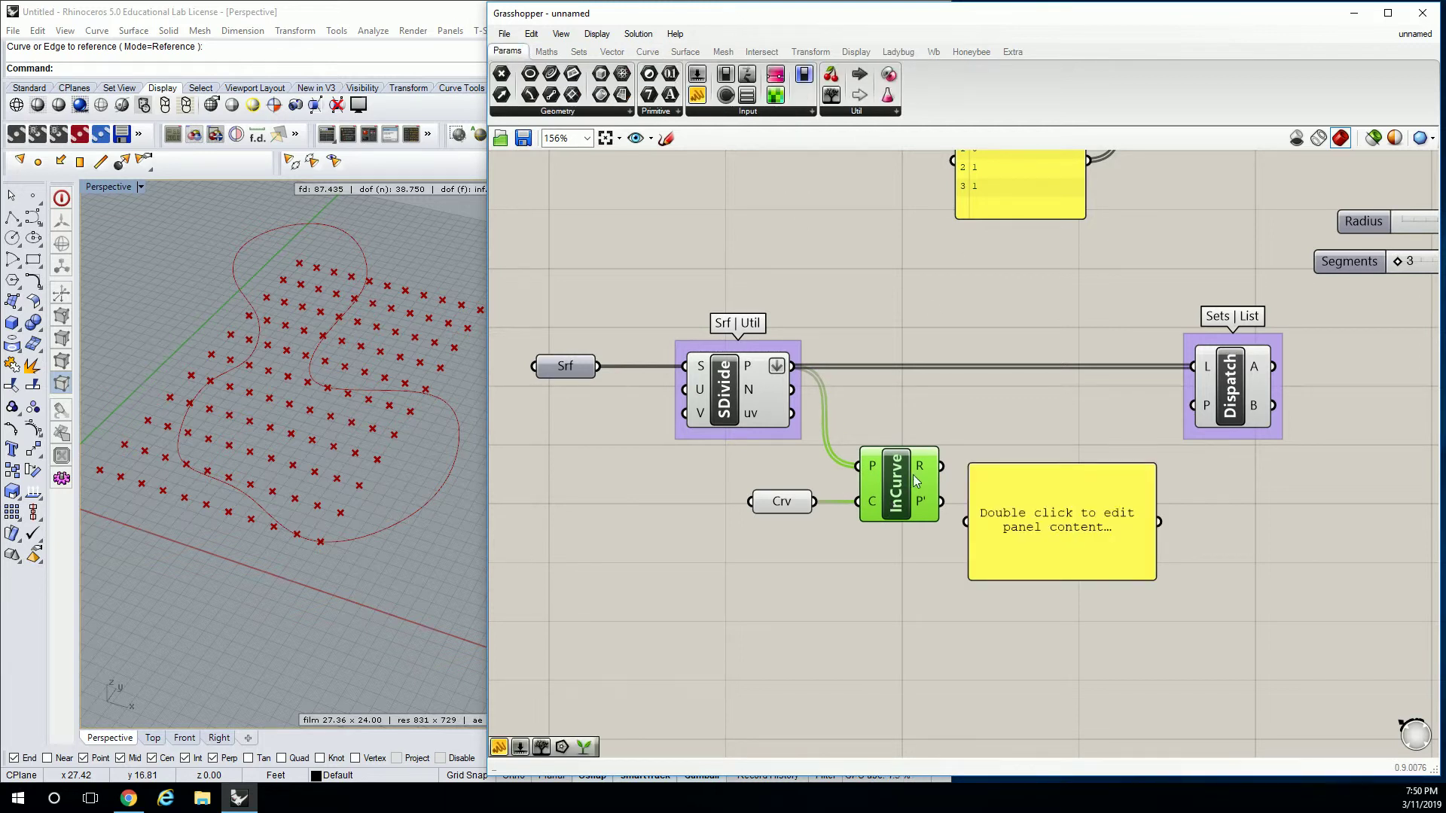
pyautogui.moveTo(924, 467)
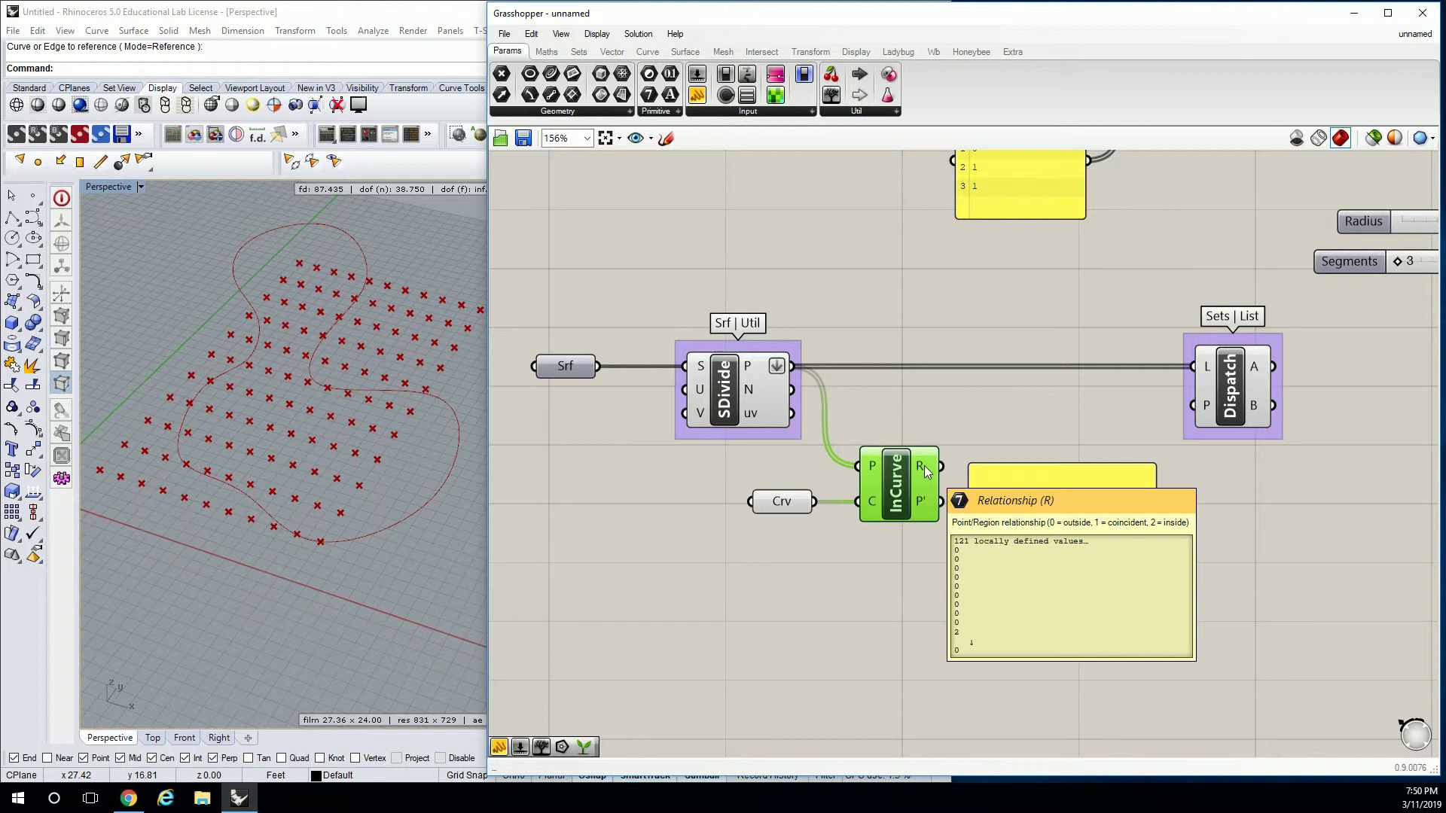
pyautogui.moveTo(941, 467); pyautogui.dragTo(971, 519)
pyautogui.moveTo(1070, 566); pyautogui.dragTo(1094, 528)
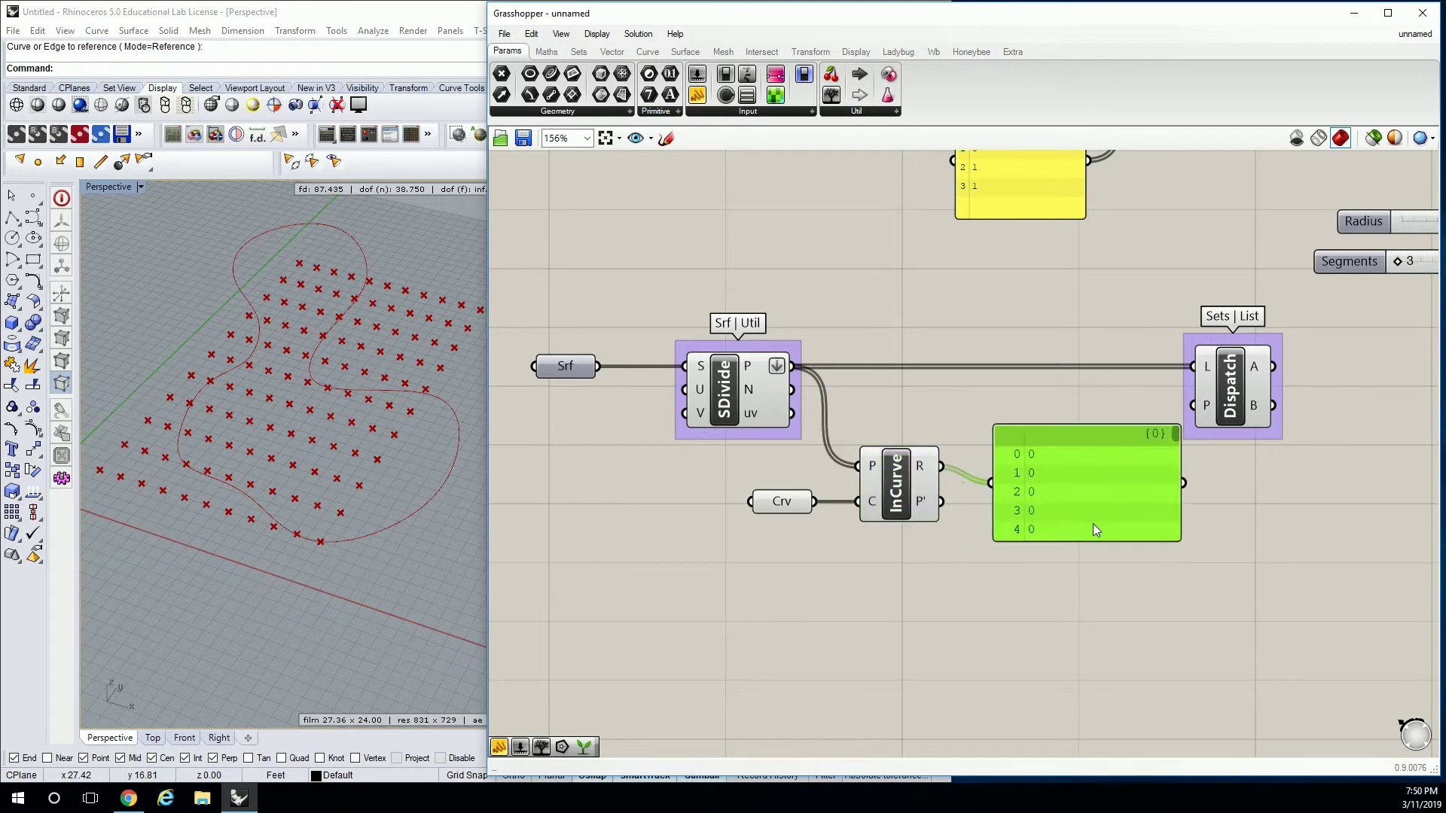
pyautogui.moveTo(1179, 540); pyautogui.dragTo(1294, 757)
# Look through the relationship values in the panel and move the panel well below the Dispatch and Point In Curve components.
pyautogui.moveTo(1205, 606); pyautogui.dragTo(1083, 445, button='right')
pyautogui.moveTo(1140, 345); pyautogui.dragTo(1151, 430)
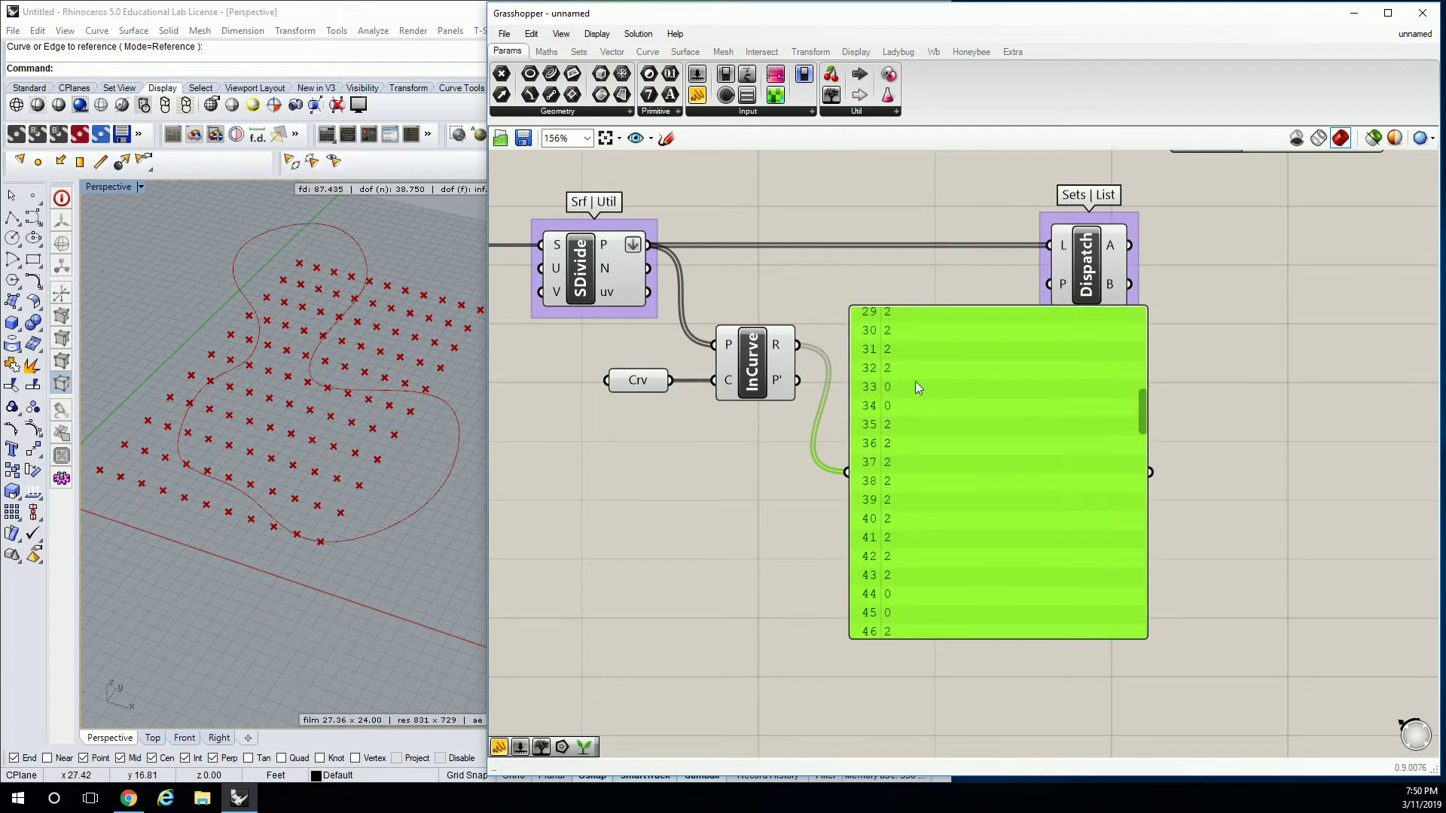
pyautogui.moveTo(779, 348)
pyautogui.scroll(-1, 1145, 423)
pyautogui.moveTo(1145, 423); pyautogui.dragTo(1145, 330)
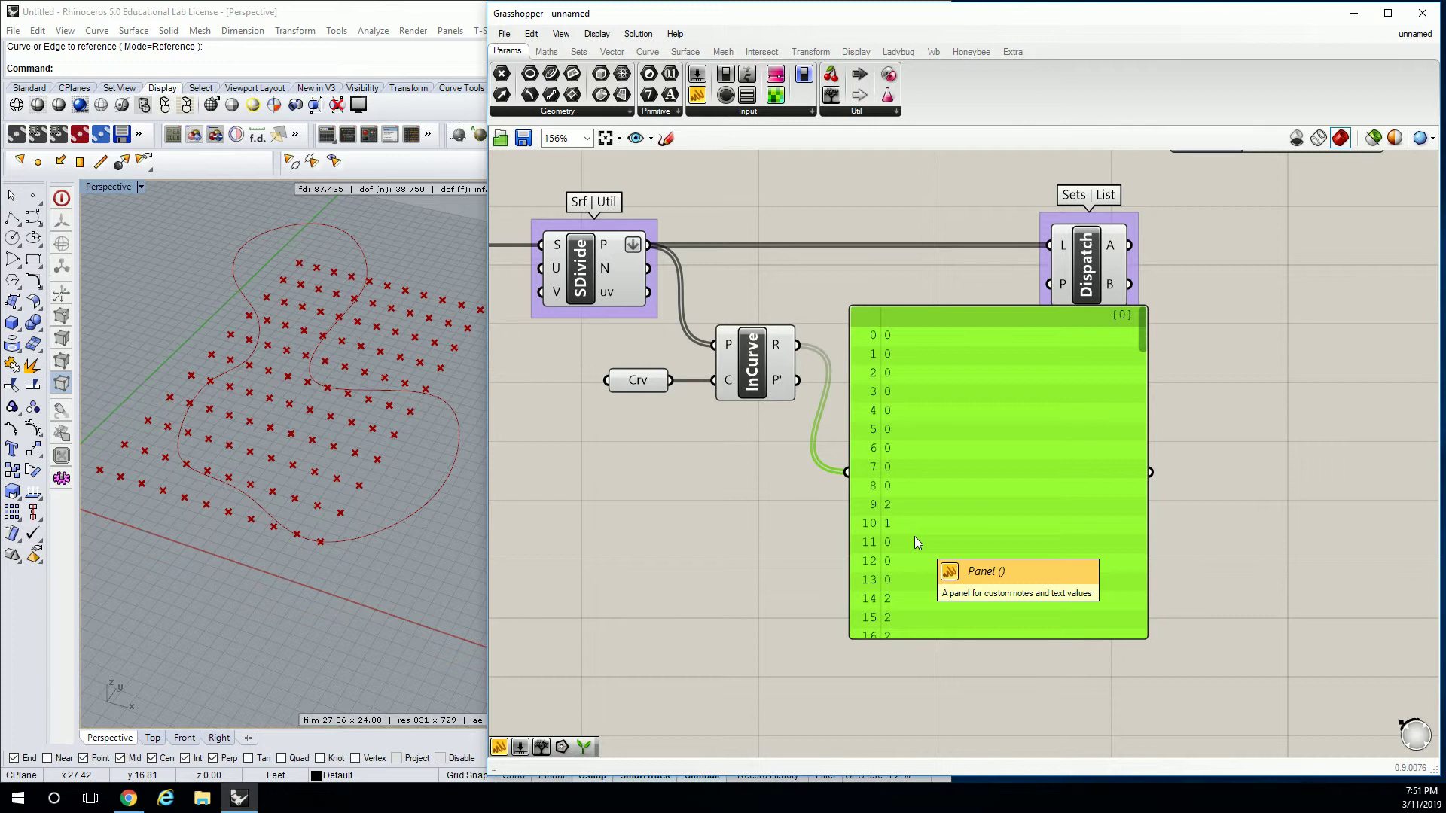
pyautogui.click(781, 524)
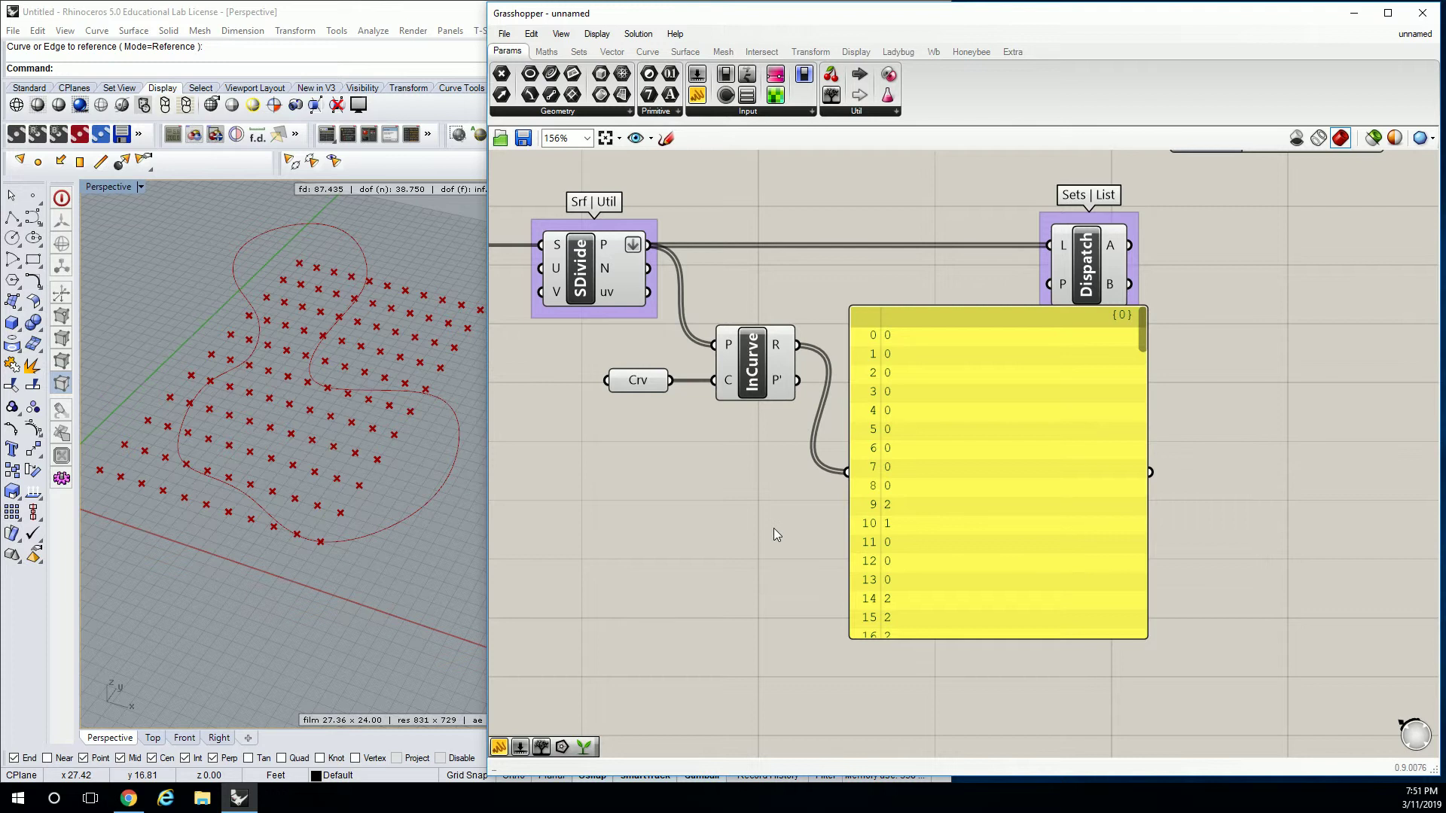
pyautogui.moveTo(916, 402); pyautogui.dragTo(912, 563)
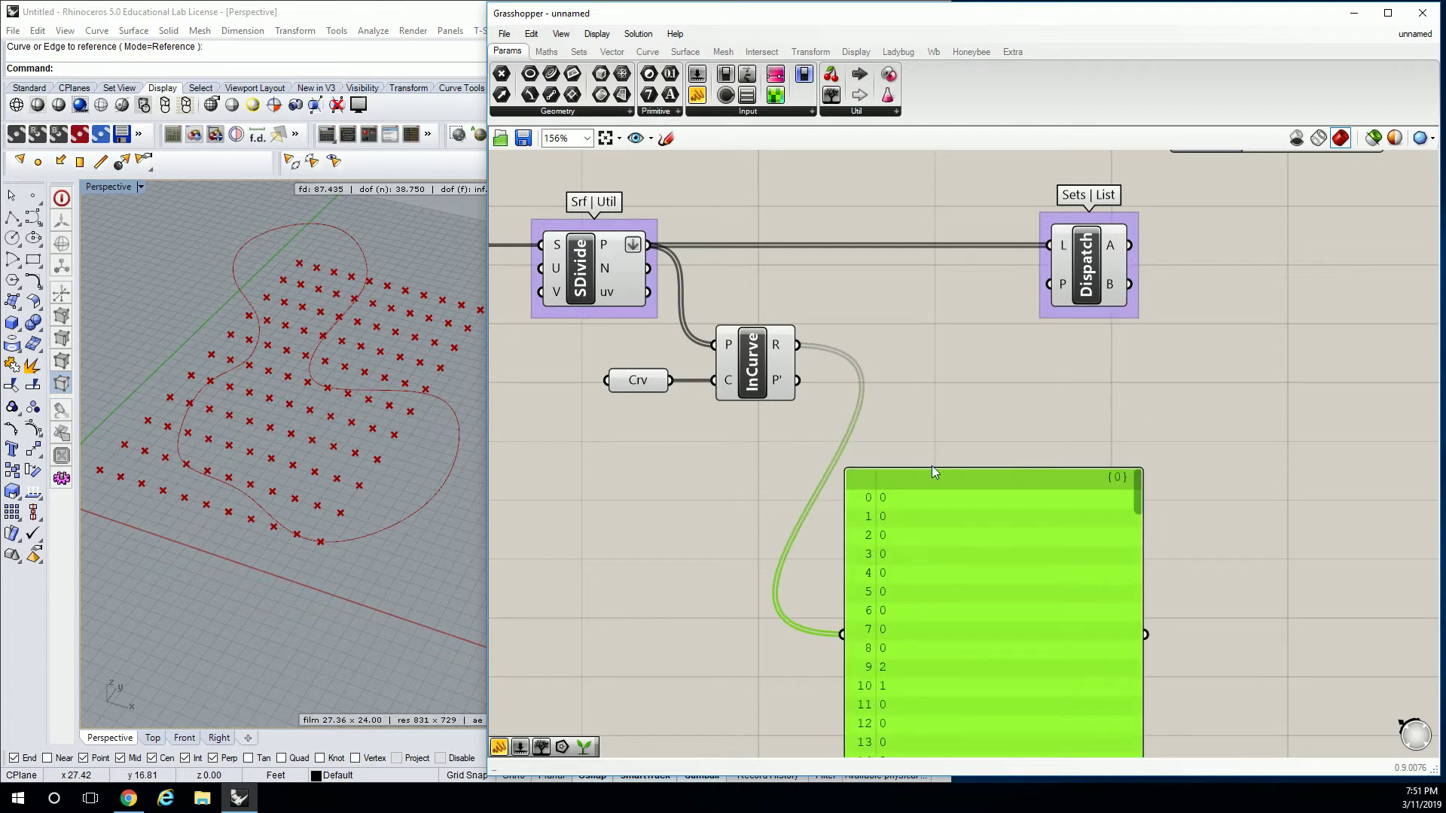
pyautogui.moveTo(972, 510); pyautogui.dragTo(1110, 616)
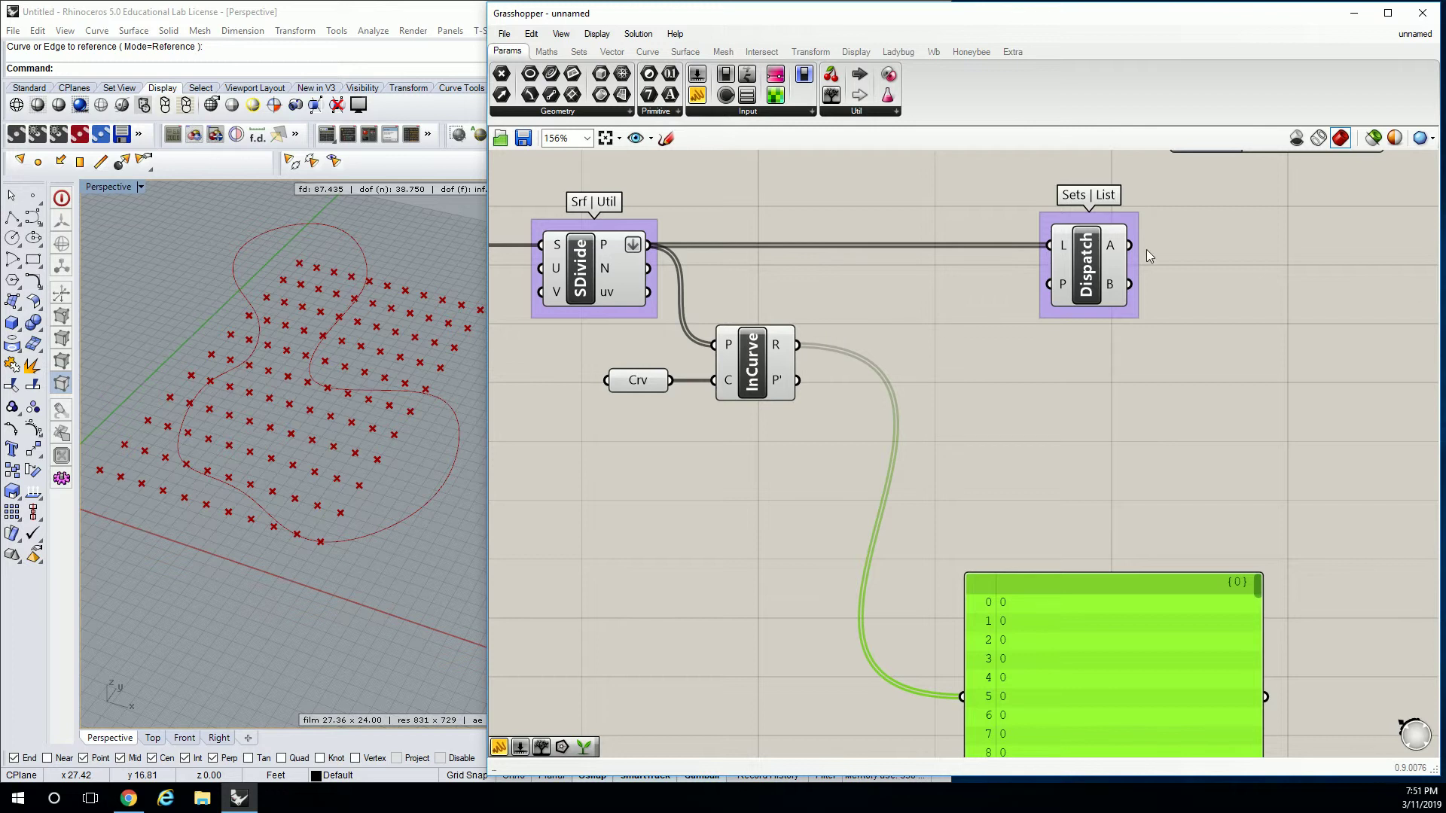
# Add a Larger Than component between Point In Curve and Dispatch.
pyautogui.click(547, 52)
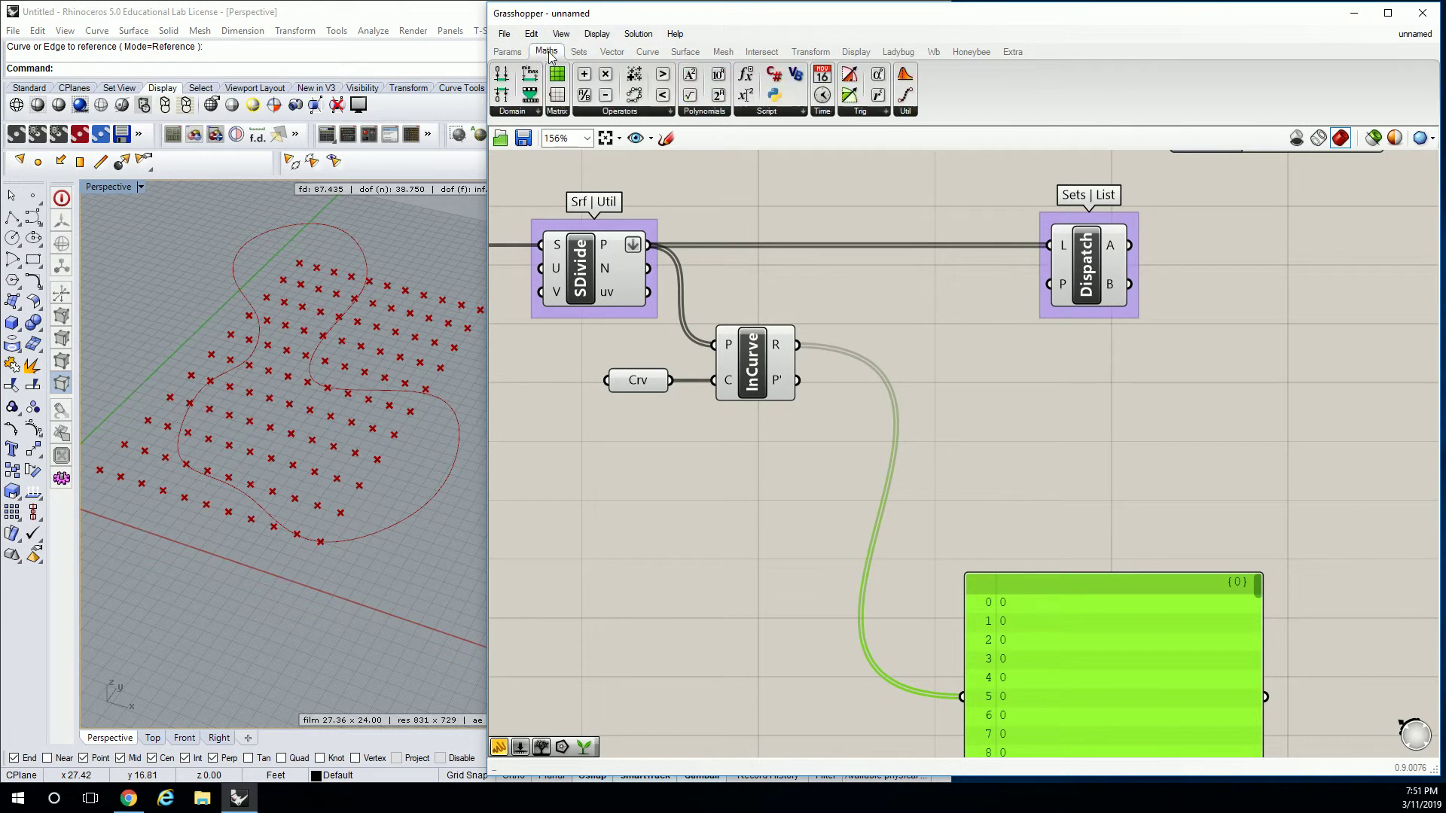
pyautogui.click(649, 111)
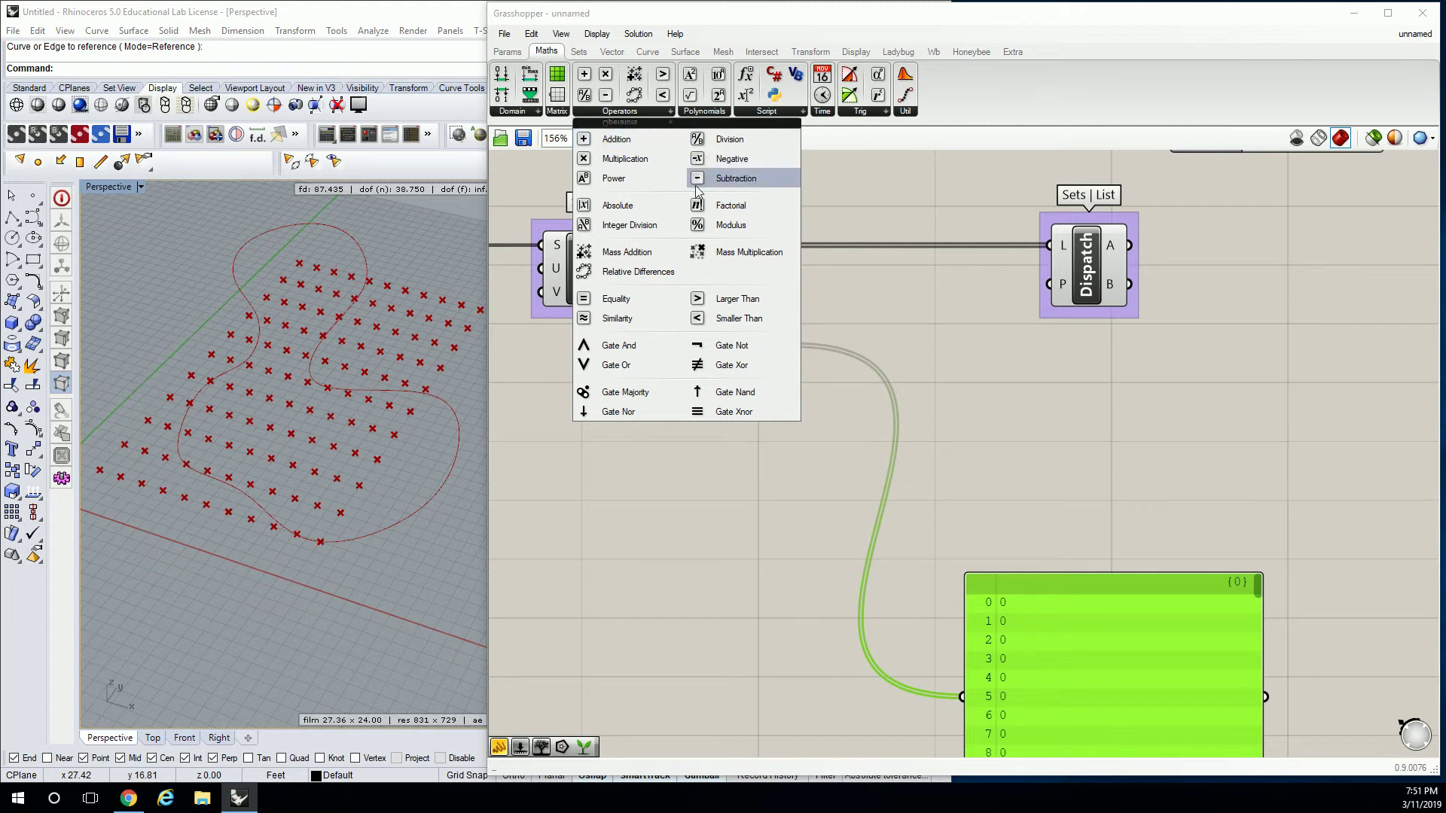
pyautogui.moveTo(745, 298); pyautogui.dragTo(930, 344)
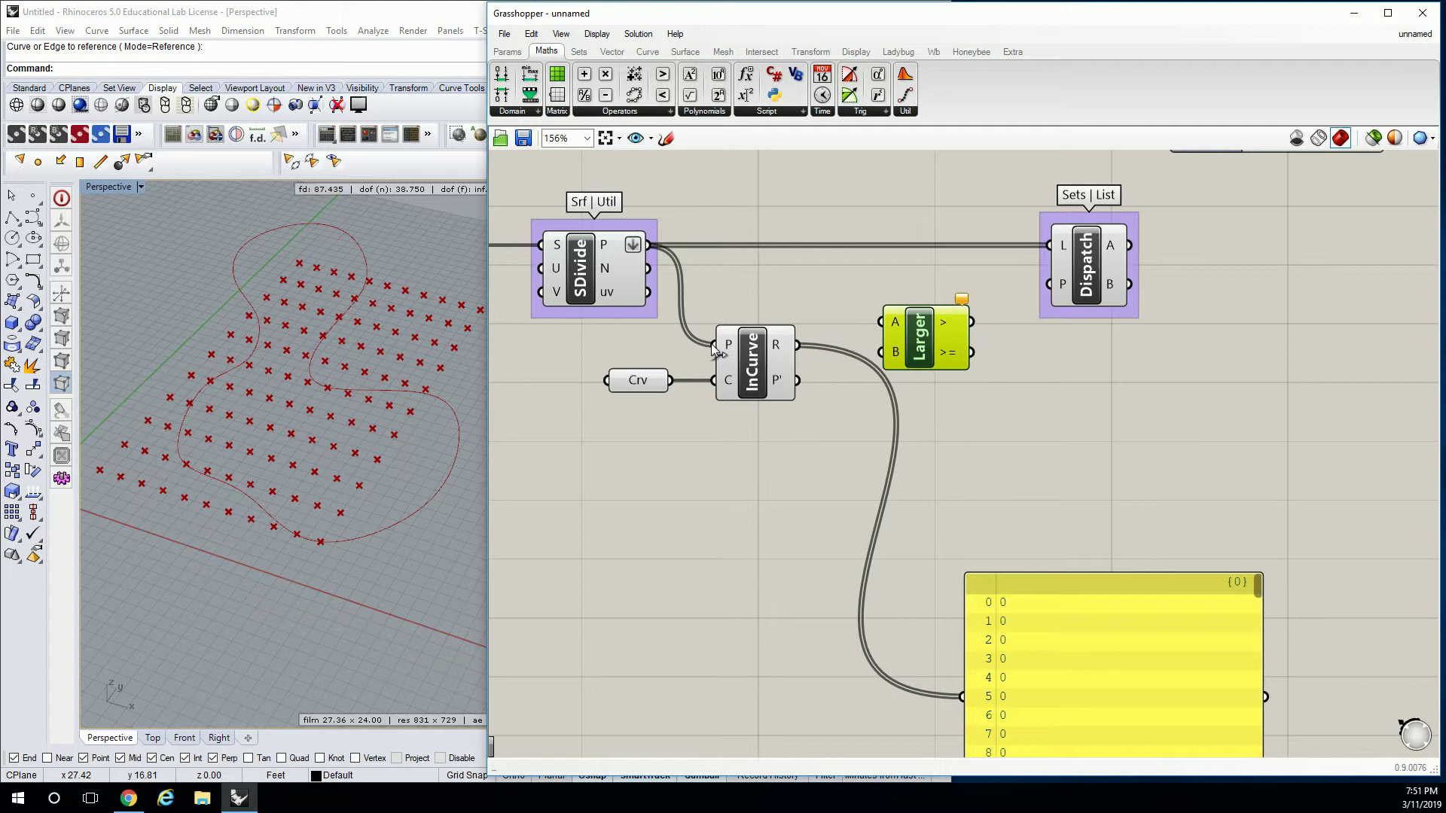
# Group the Point In Curve component and label the group "Pt | Analysis".
pyautogui.click(745, 348)
pyautogui.rightClick(769, 318)
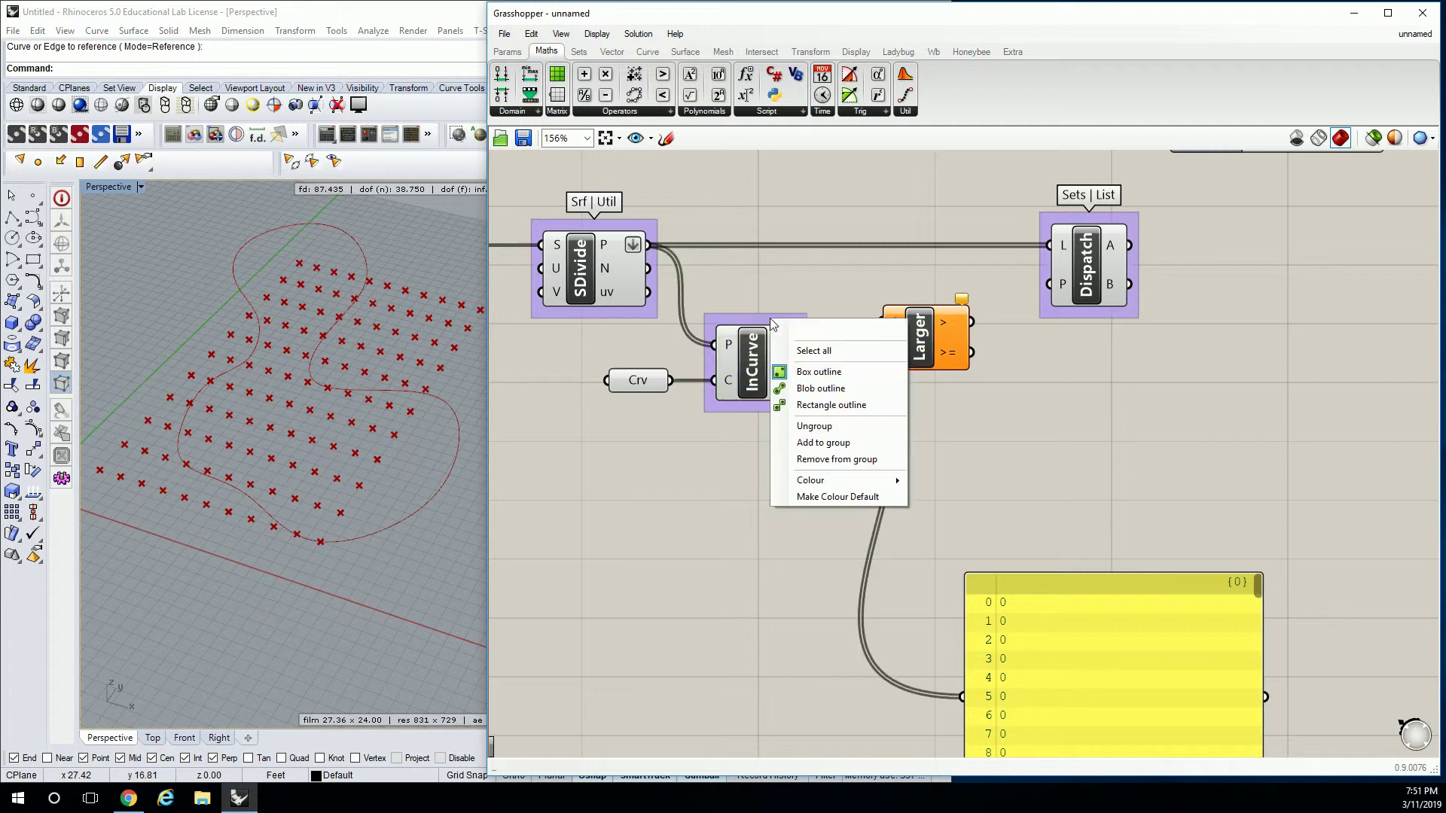
pyautogui.write('Pt | Analys')
pyautogui.write('is')
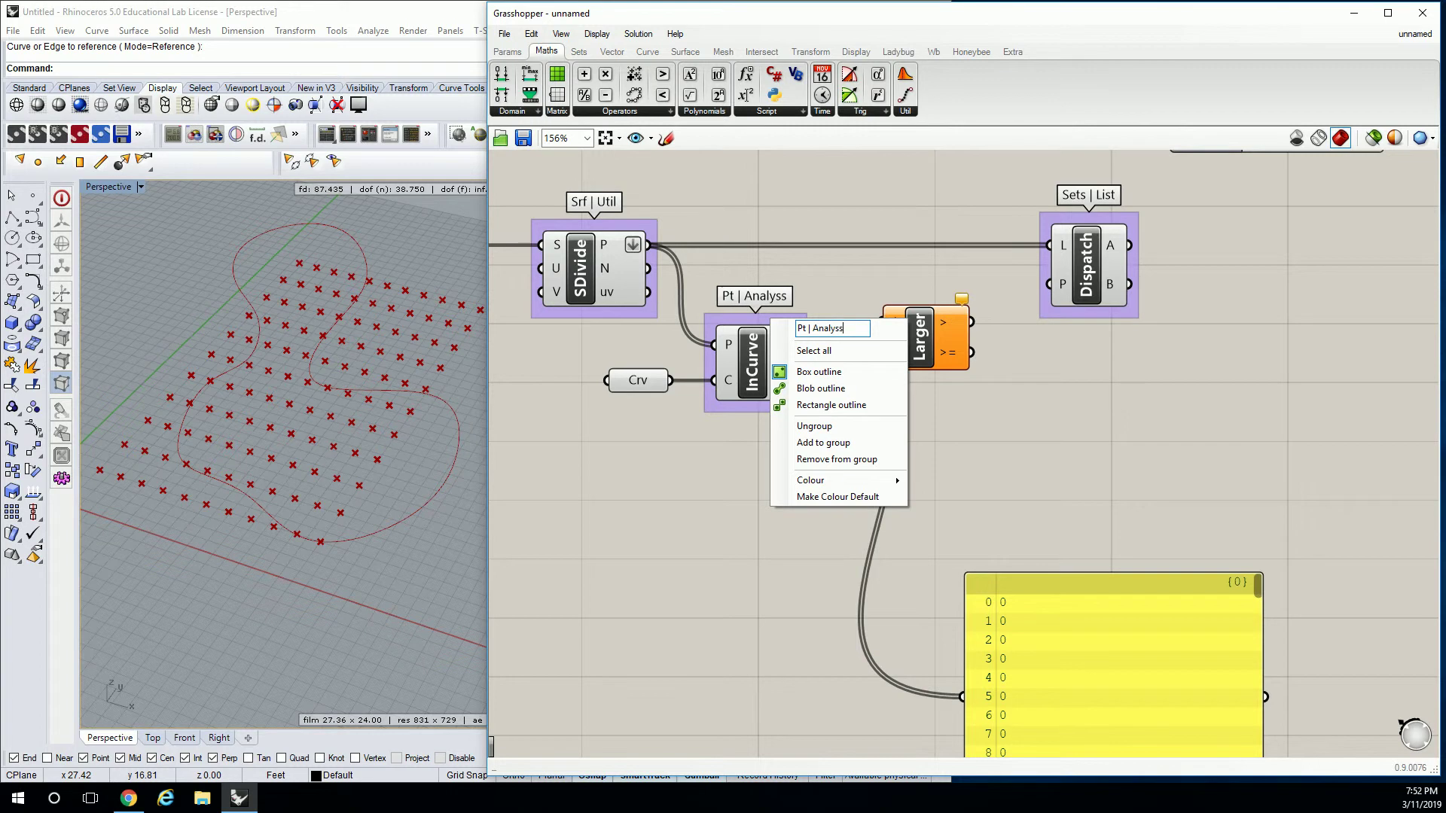
pyautogui.press('Return')
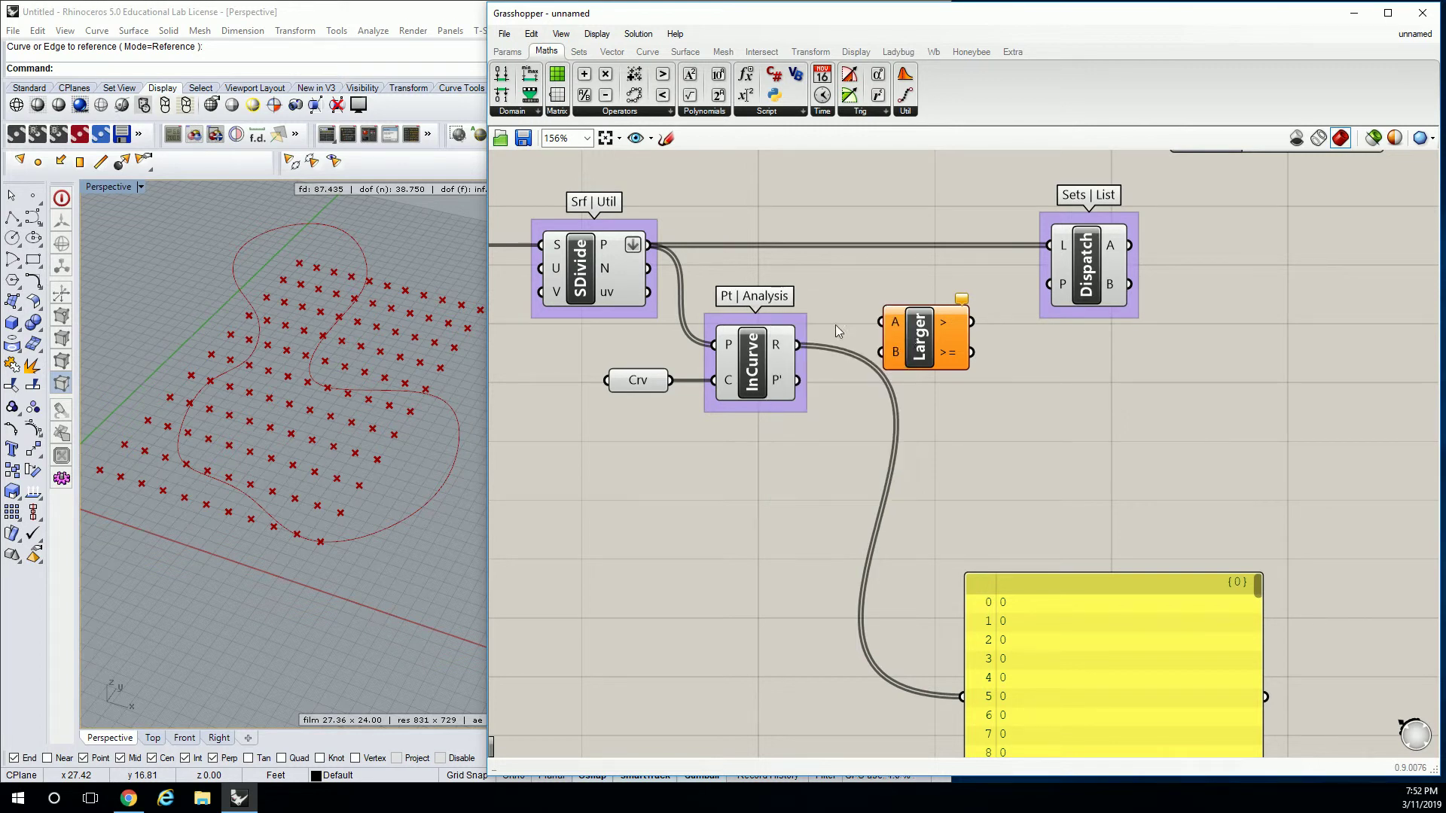
# Group the Larger Than component and label the group "Math | Ops".
pyautogui.click(922, 343)
pyautogui.hotkey('ctrl', 'g')
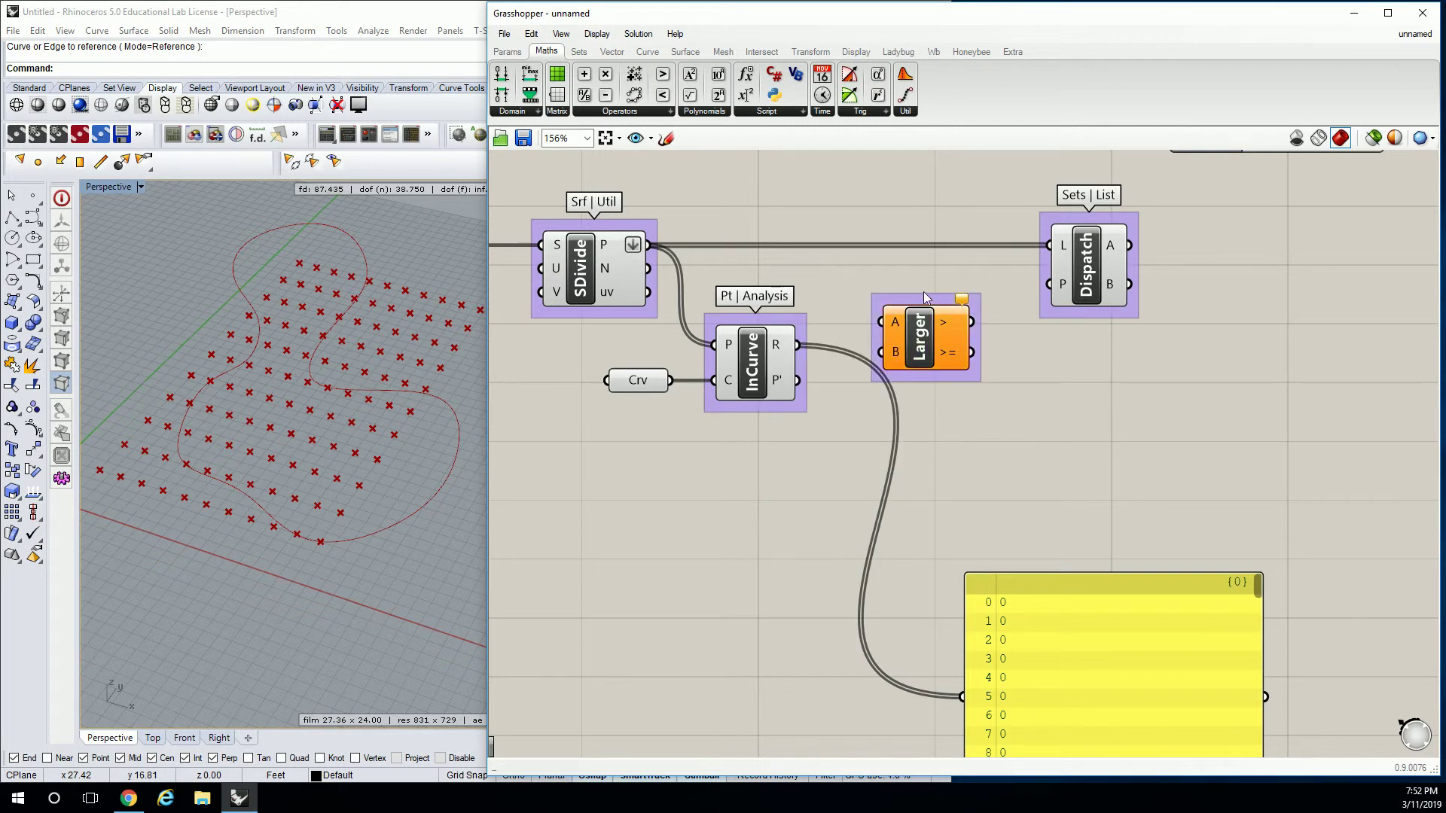
pyautogui.rightClick(932, 302)
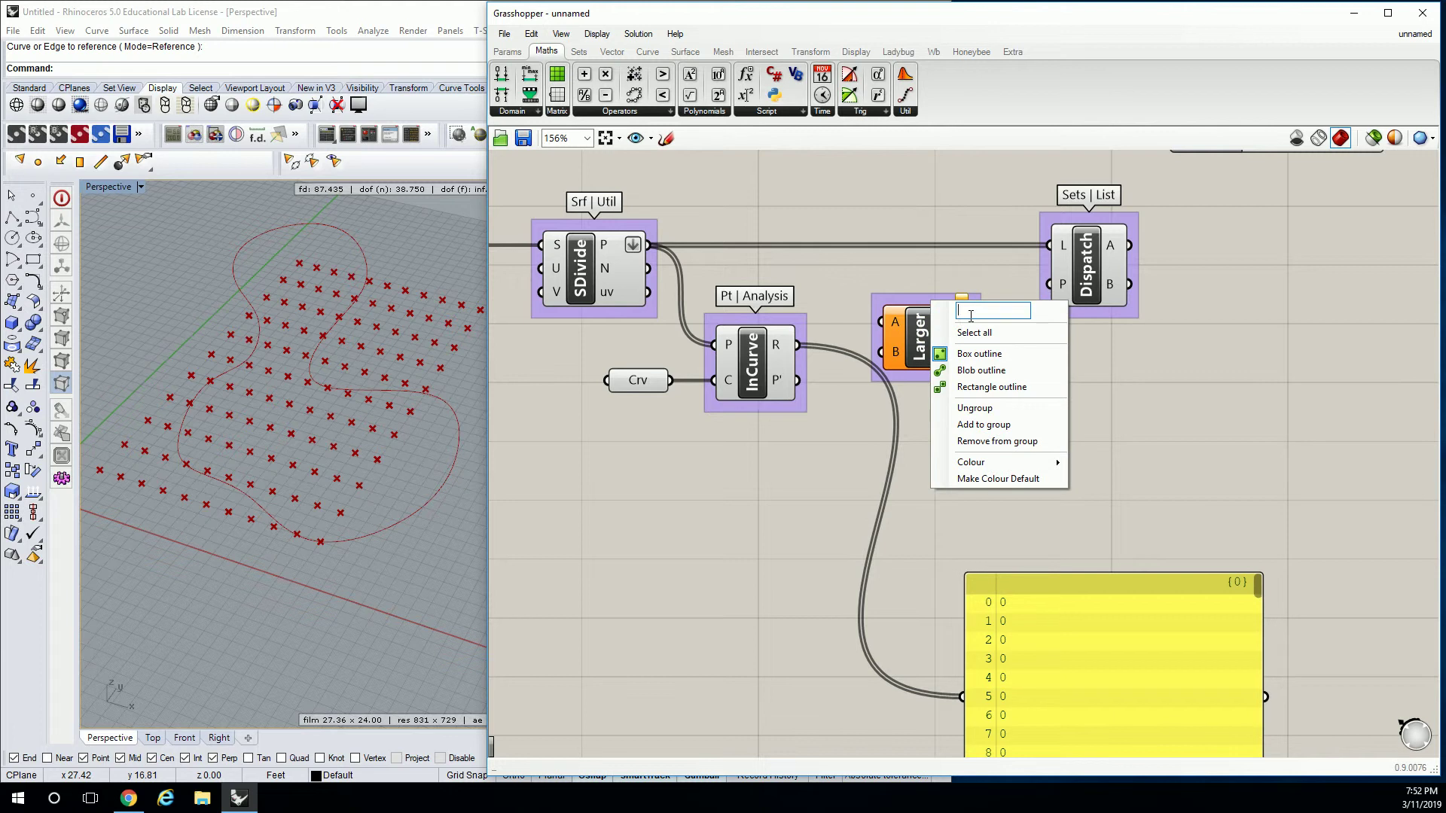
pyautogui.write('Math | Op')
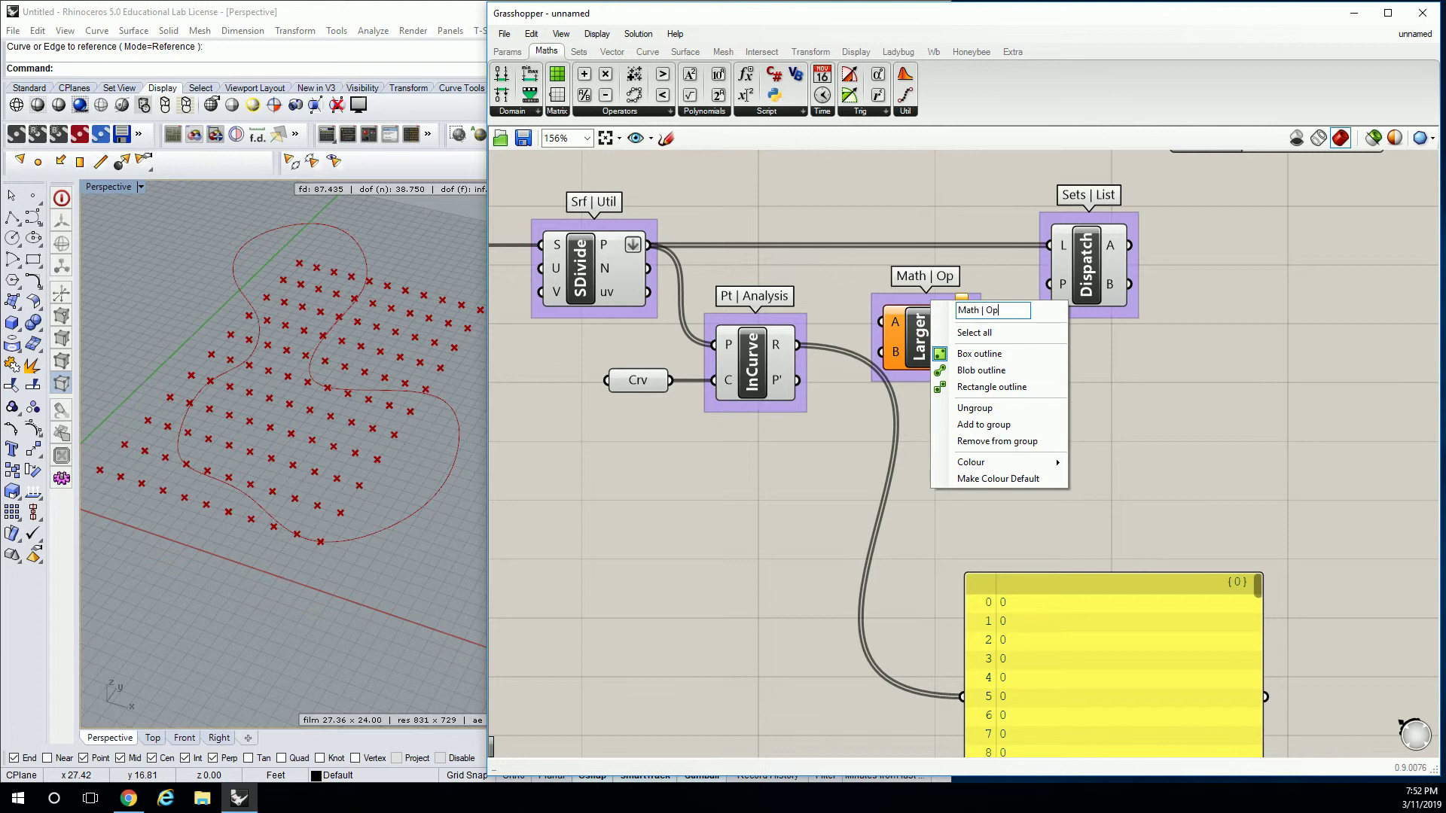
pyautogui.write('s')
pyautogui.click(1104, 360)
# Space out the Dispatch and Larger Than components, moving both farther away from Point In Curve.
pyautogui.scroll(2, 1069, 354)
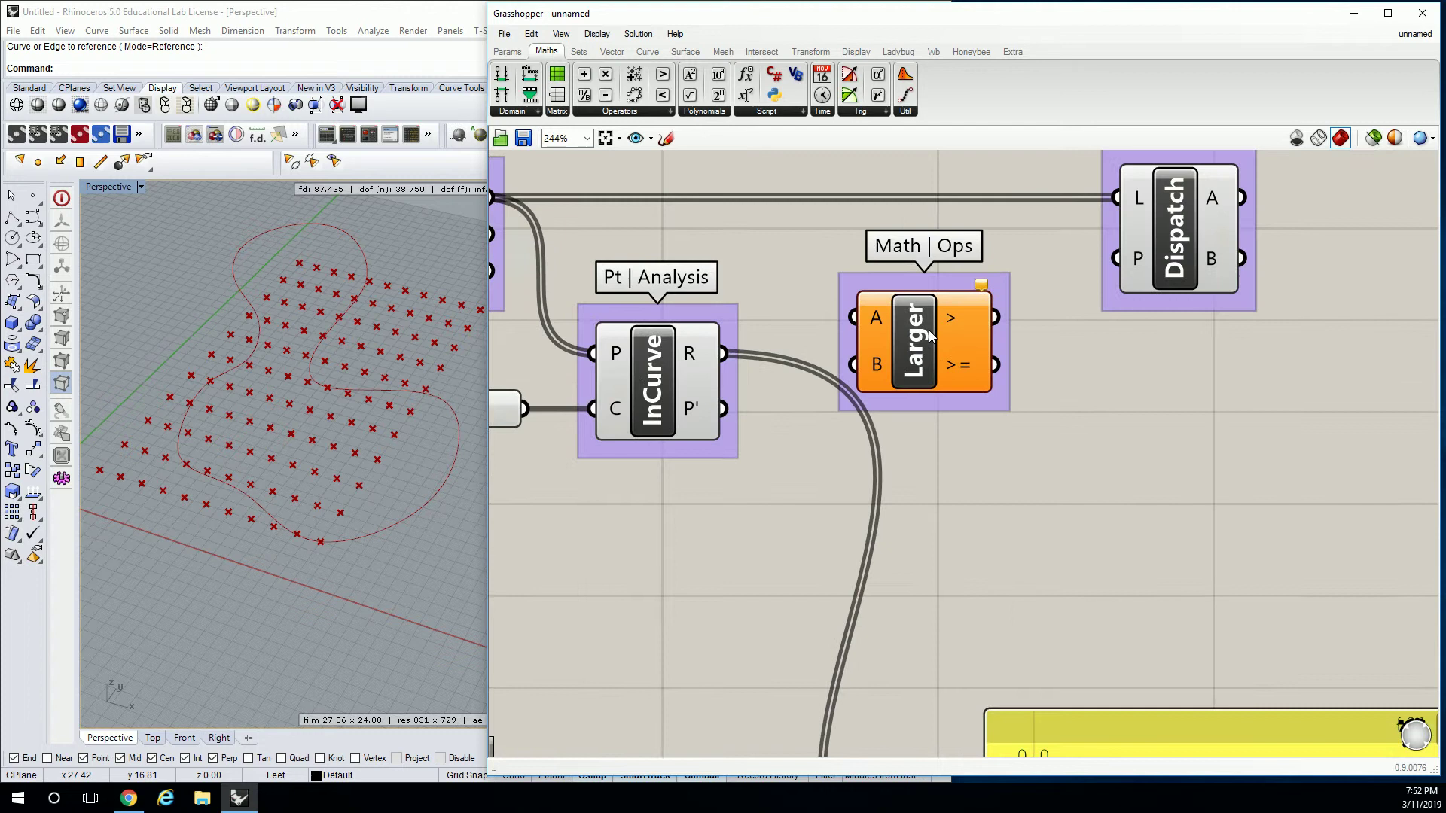
pyautogui.moveTo(986, 350); pyautogui.dragTo(1026, 363)
pyautogui.moveTo(1129, 282); pyautogui.dragTo(1248, 282)
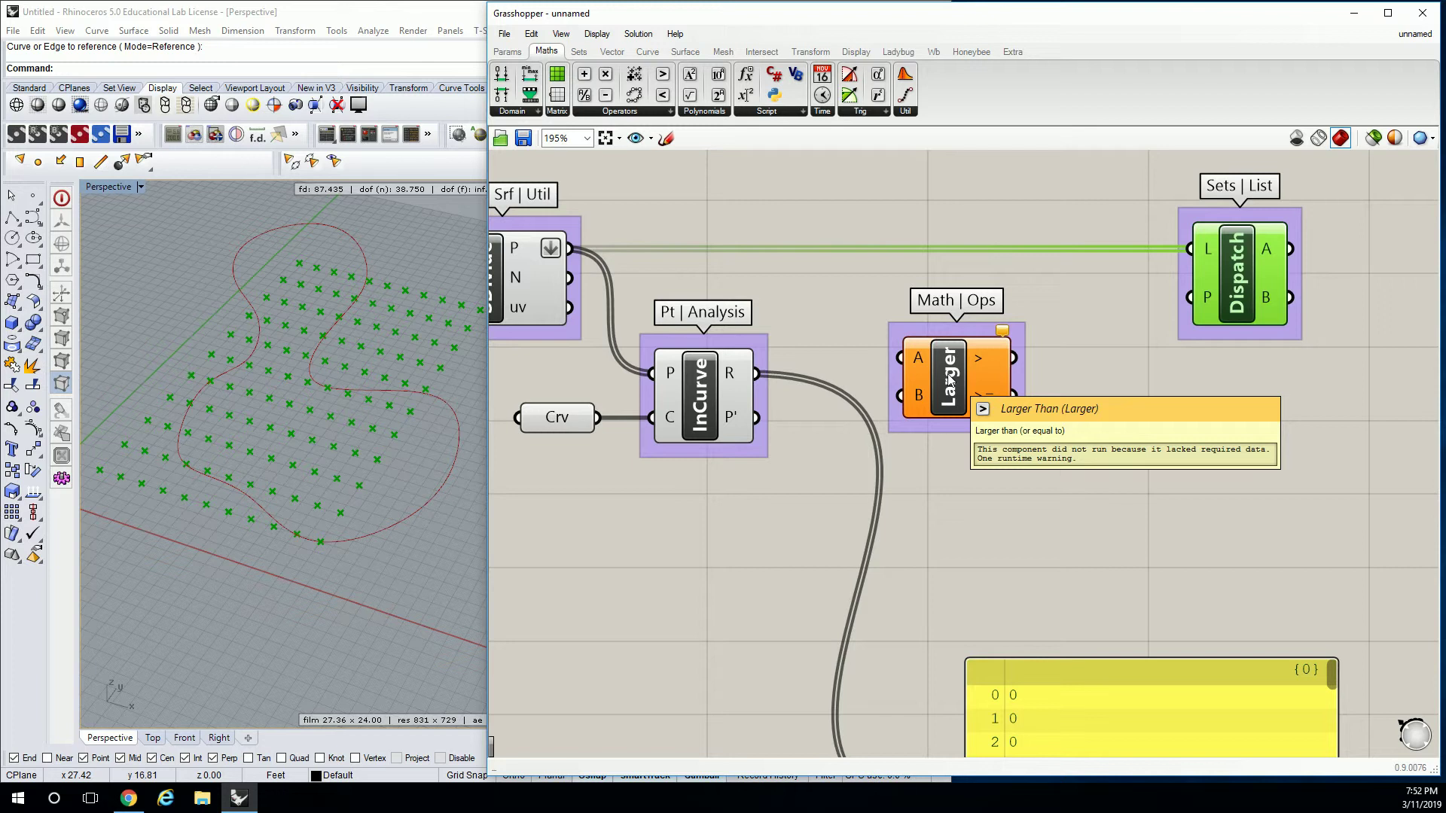
pyautogui.moveTo(950, 380); pyautogui.dragTo(1025, 382)
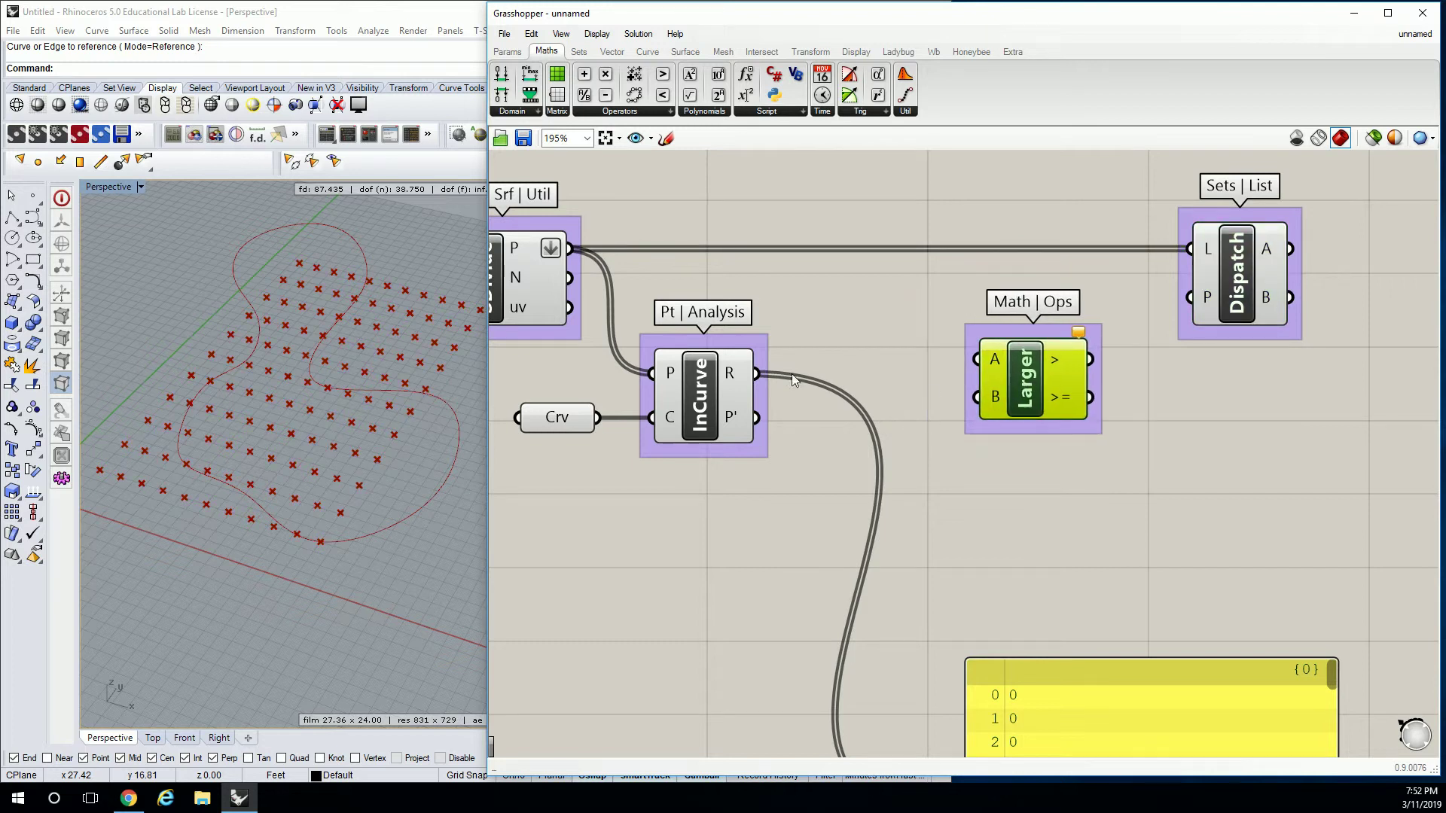
# Connect Point In Curve's R output to Larger Than's A input, align the component with the wire and shift the values panel aside.
pyautogui.moveTo(757, 374); pyautogui.dragTo(977, 360)
pyautogui.moveTo(1035, 380); pyautogui.dragTo(1049, 395)
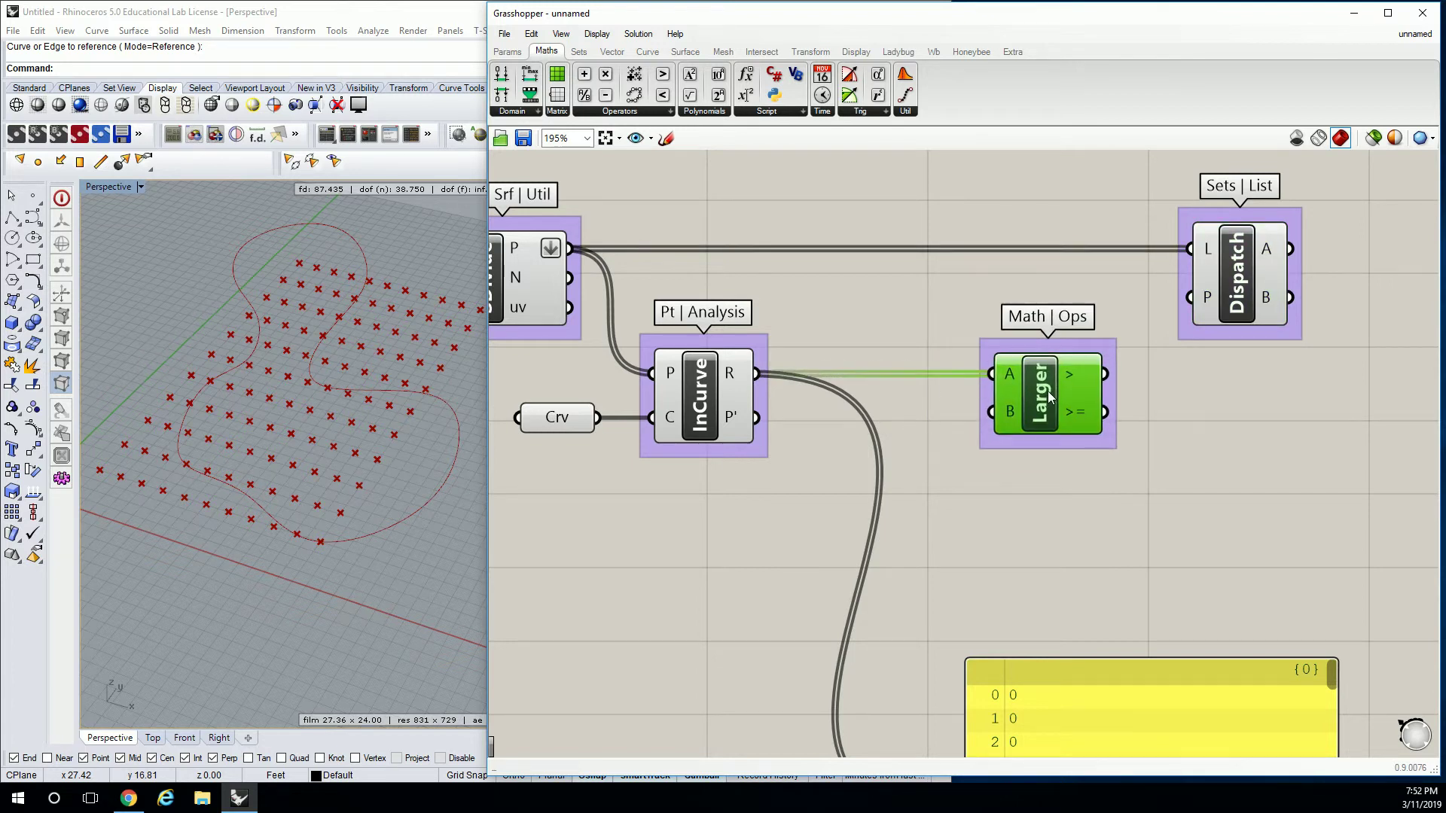
pyautogui.moveTo(1160, 670); pyautogui.dragTo(889, 652)
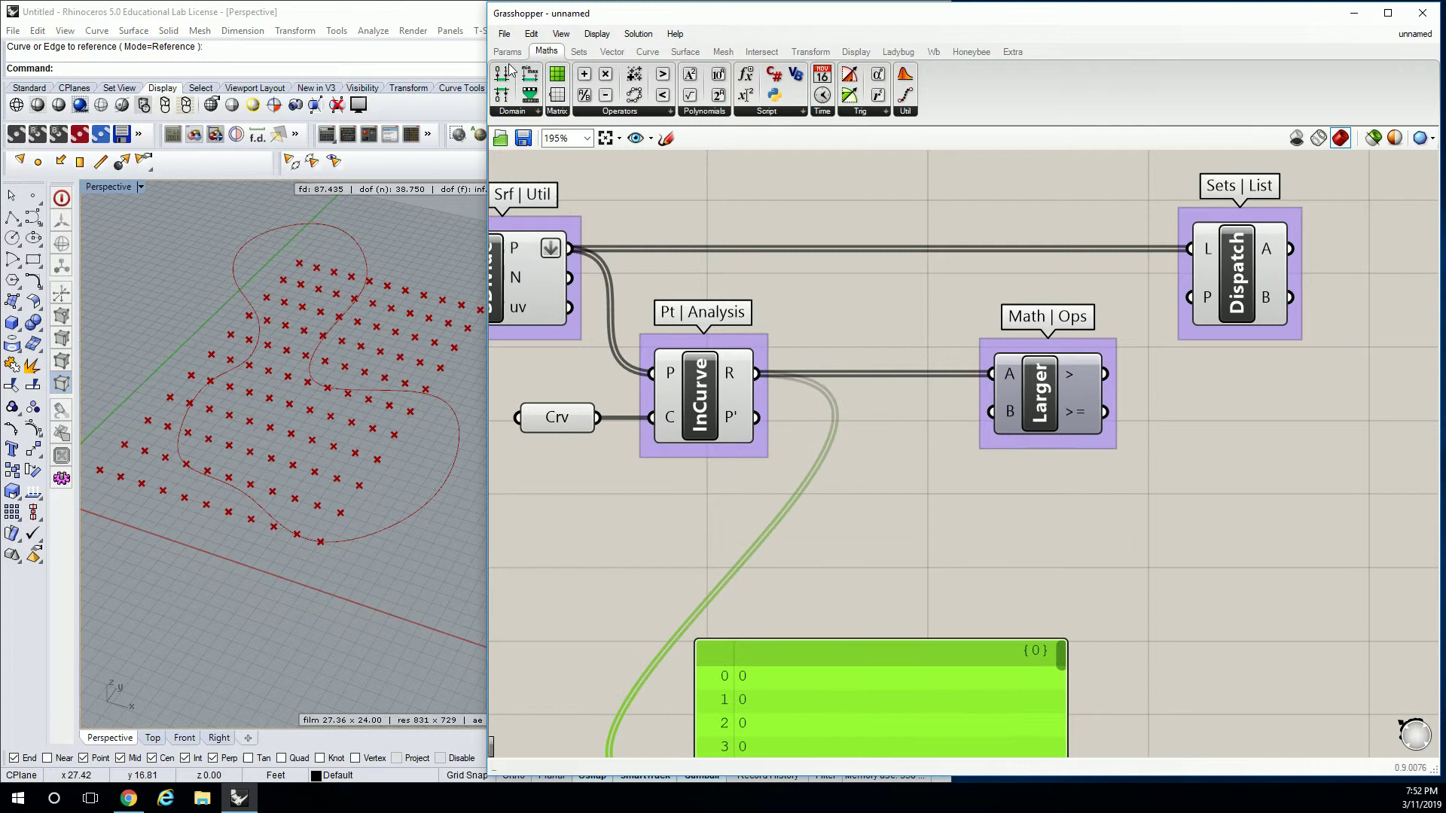
# Copy the Series start-value panel beside Larger Than, wired to its B input, and set its content to 1.
pyautogui.scroll(-4, 861, 374)
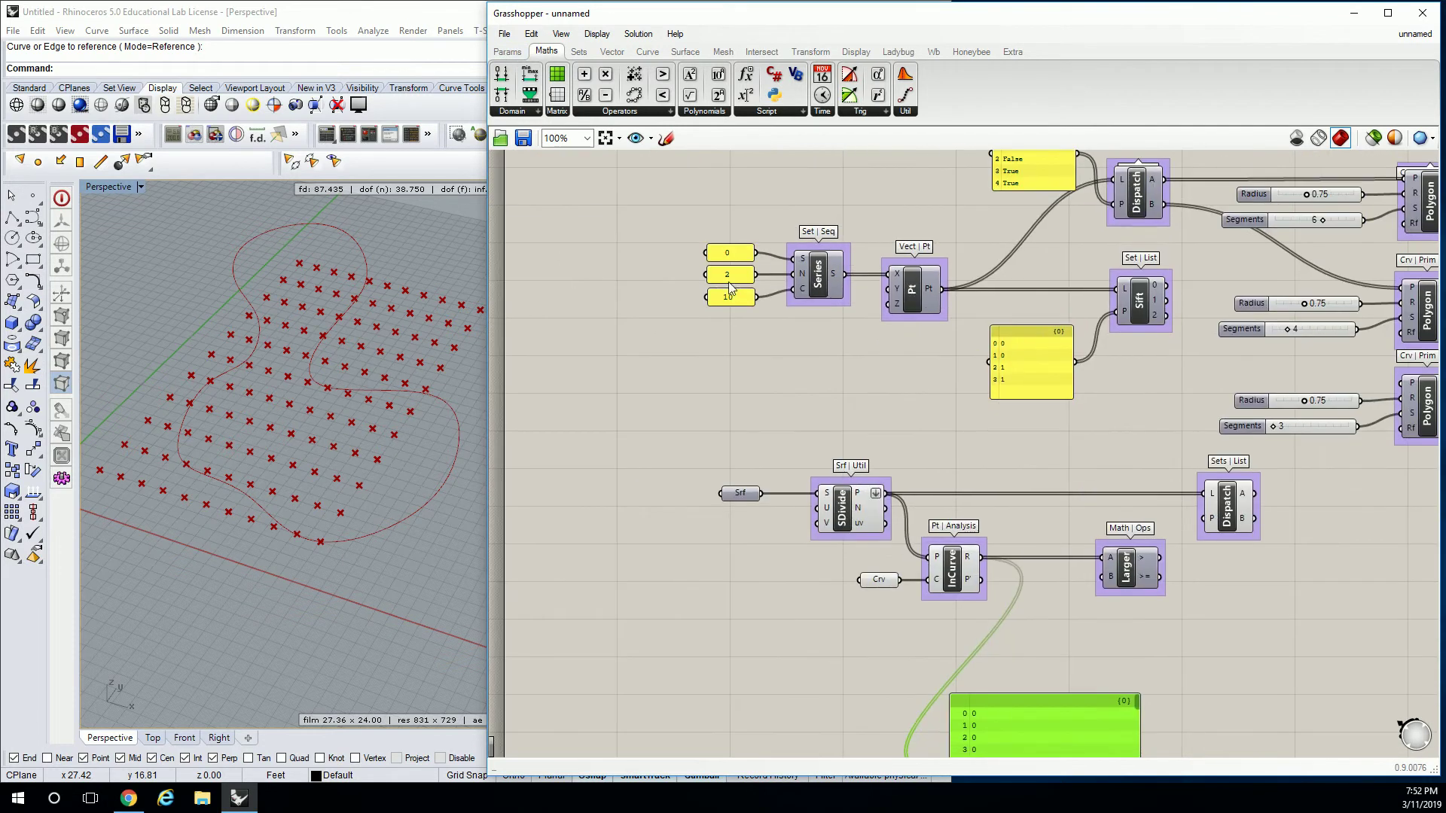
pyautogui.click(729, 254)
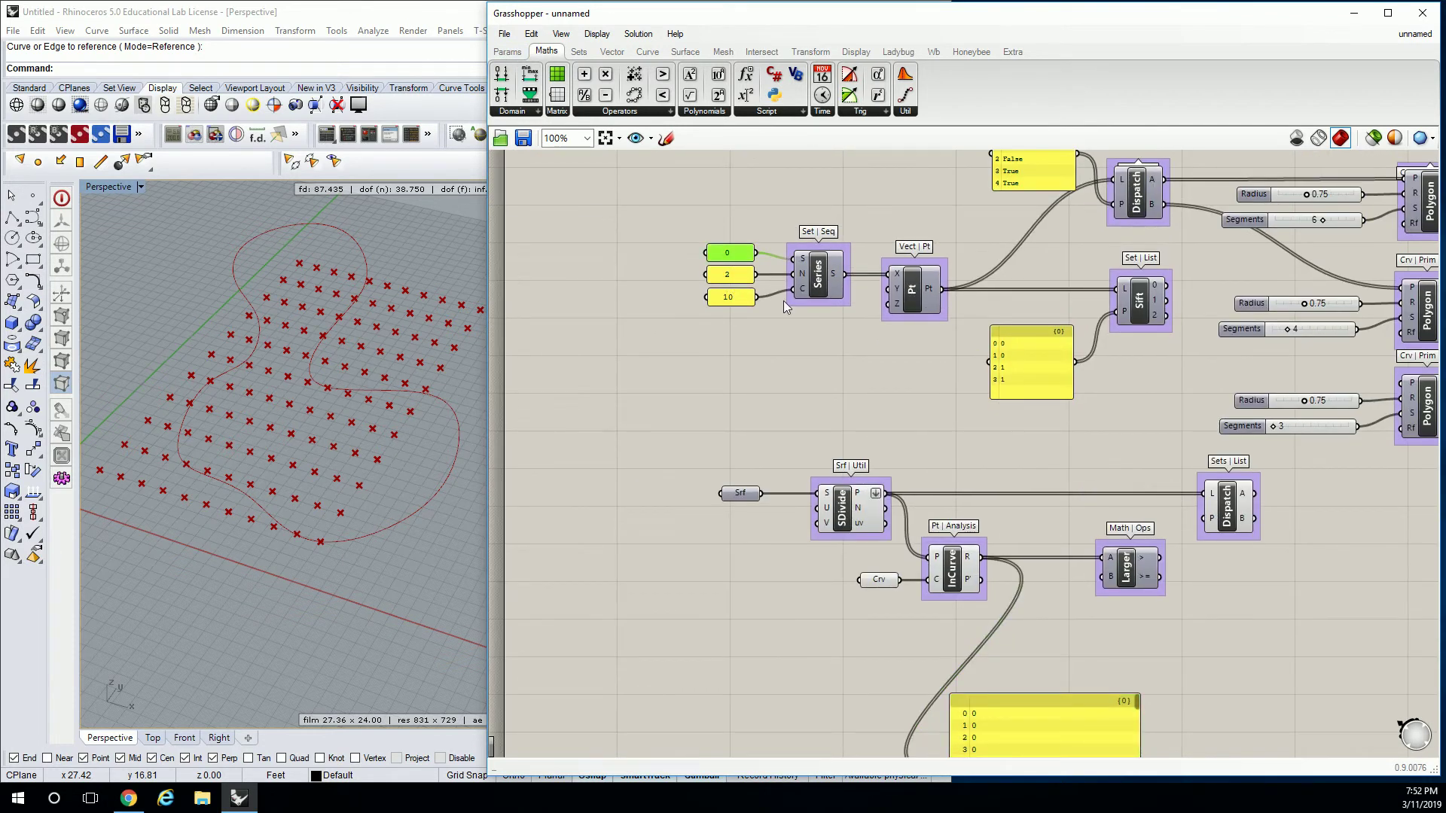
pyautogui.moveTo(782, 301); pyautogui.dragTo(681, 252, button='right')
pyautogui.moveTo(643, 215); pyautogui.dragTo(1006, 523)
pyautogui.scroll(4, 960, 547)
pyautogui.doubleClick(951, 528)
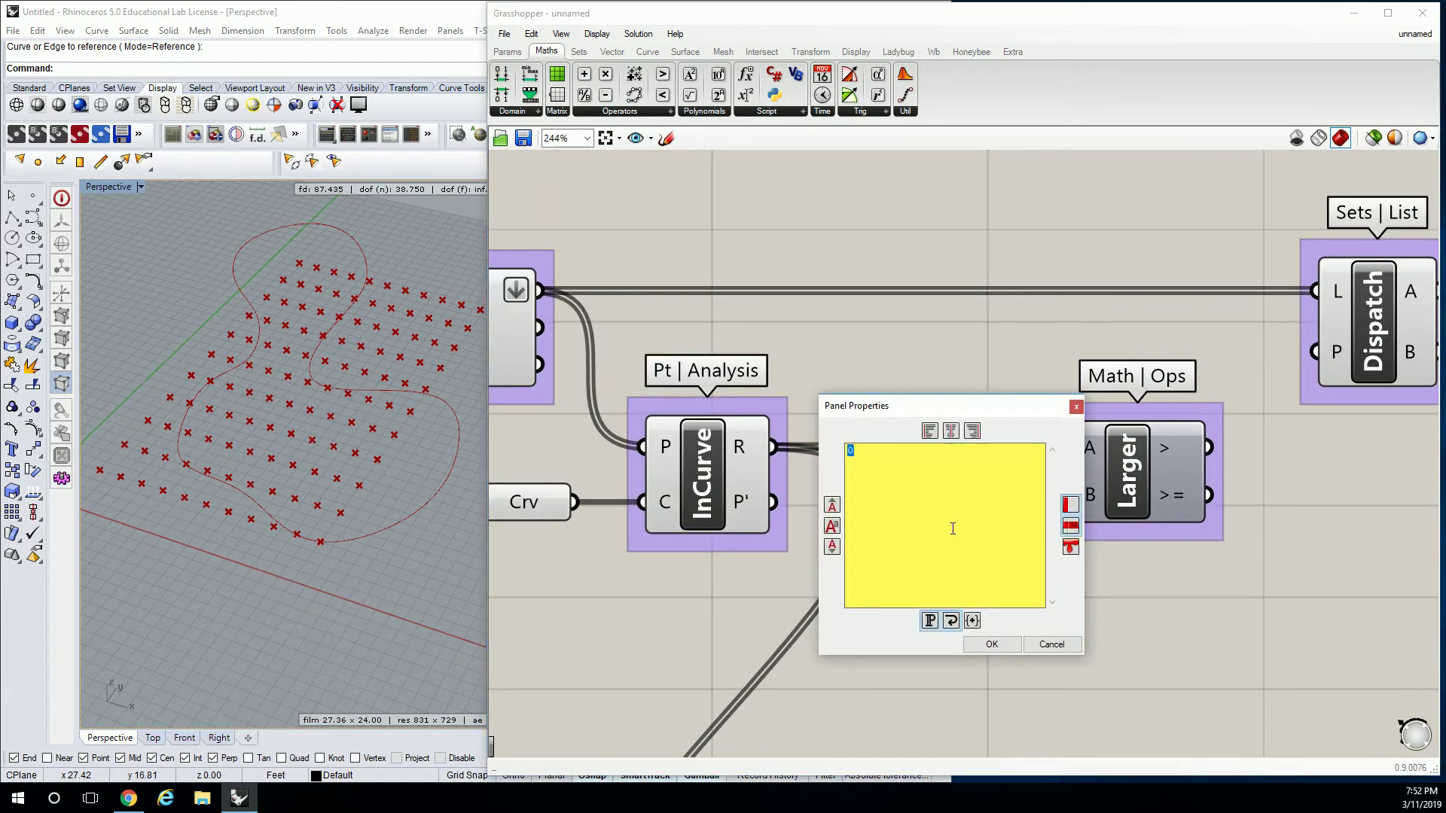
pyautogui.write('1')
pyautogui.click(991, 644)
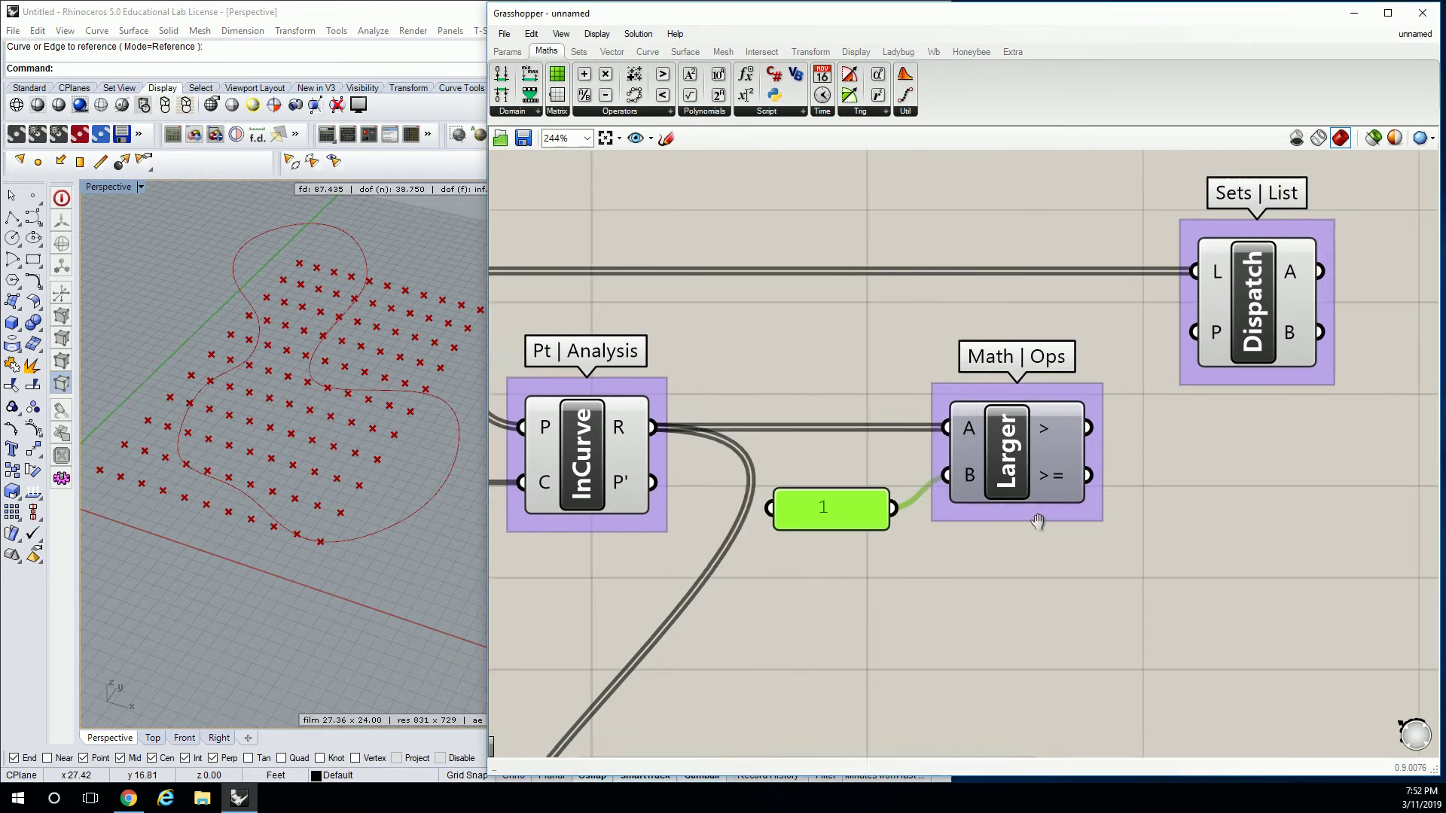
# Reposition the panel with the R values closer beneath the Larger Than component.
pyautogui.scroll(-1, 1037, 521)
pyautogui.scroll(-3, 1005, 449)
pyautogui.scroll(3, 848, 609)
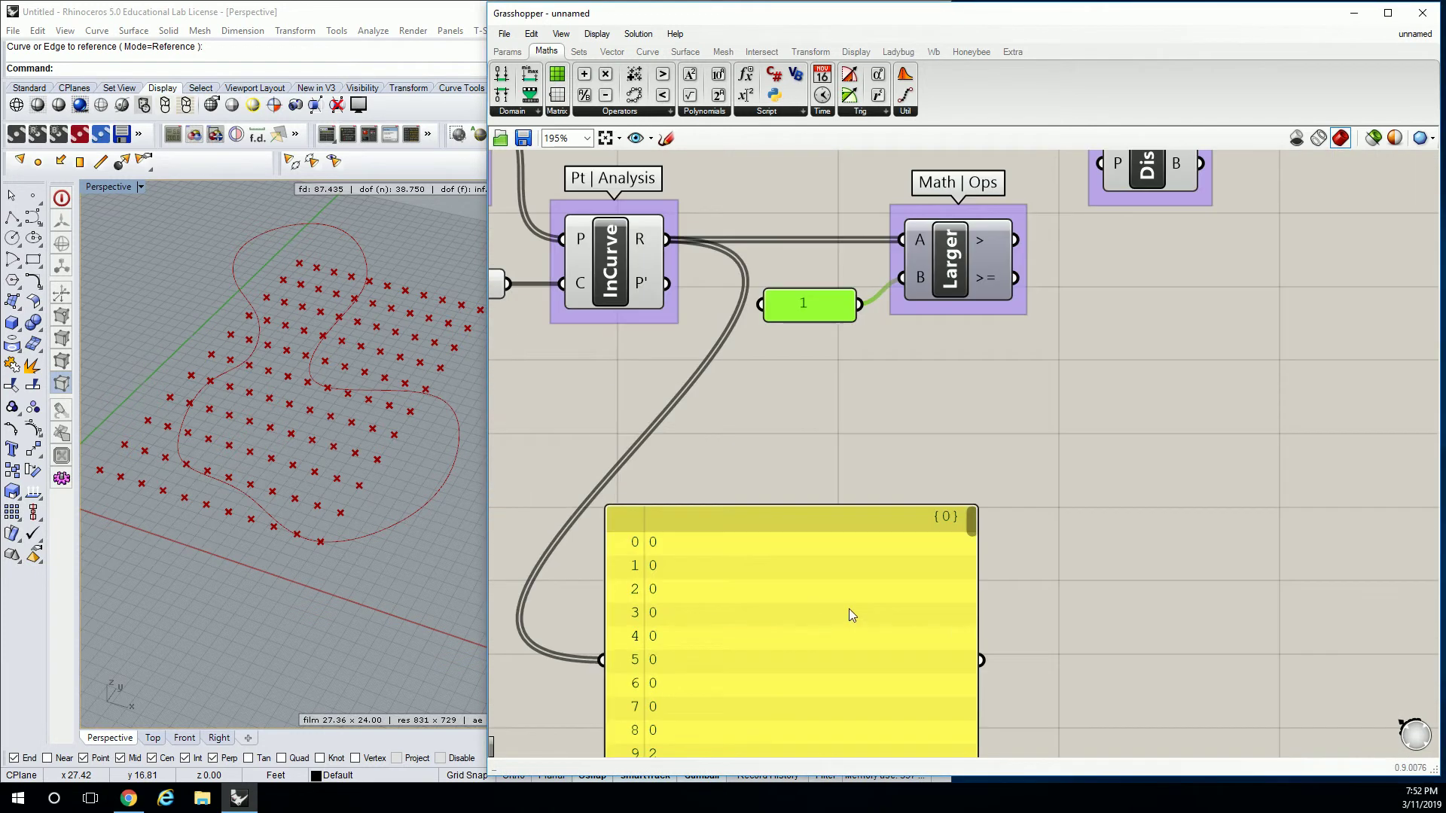
pyautogui.moveTo(848, 609); pyautogui.dragTo(907, 560)
pyautogui.moveTo(820, 164); pyautogui.dragTo(755, 231, button='right')
pyautogui.click(677, 203)
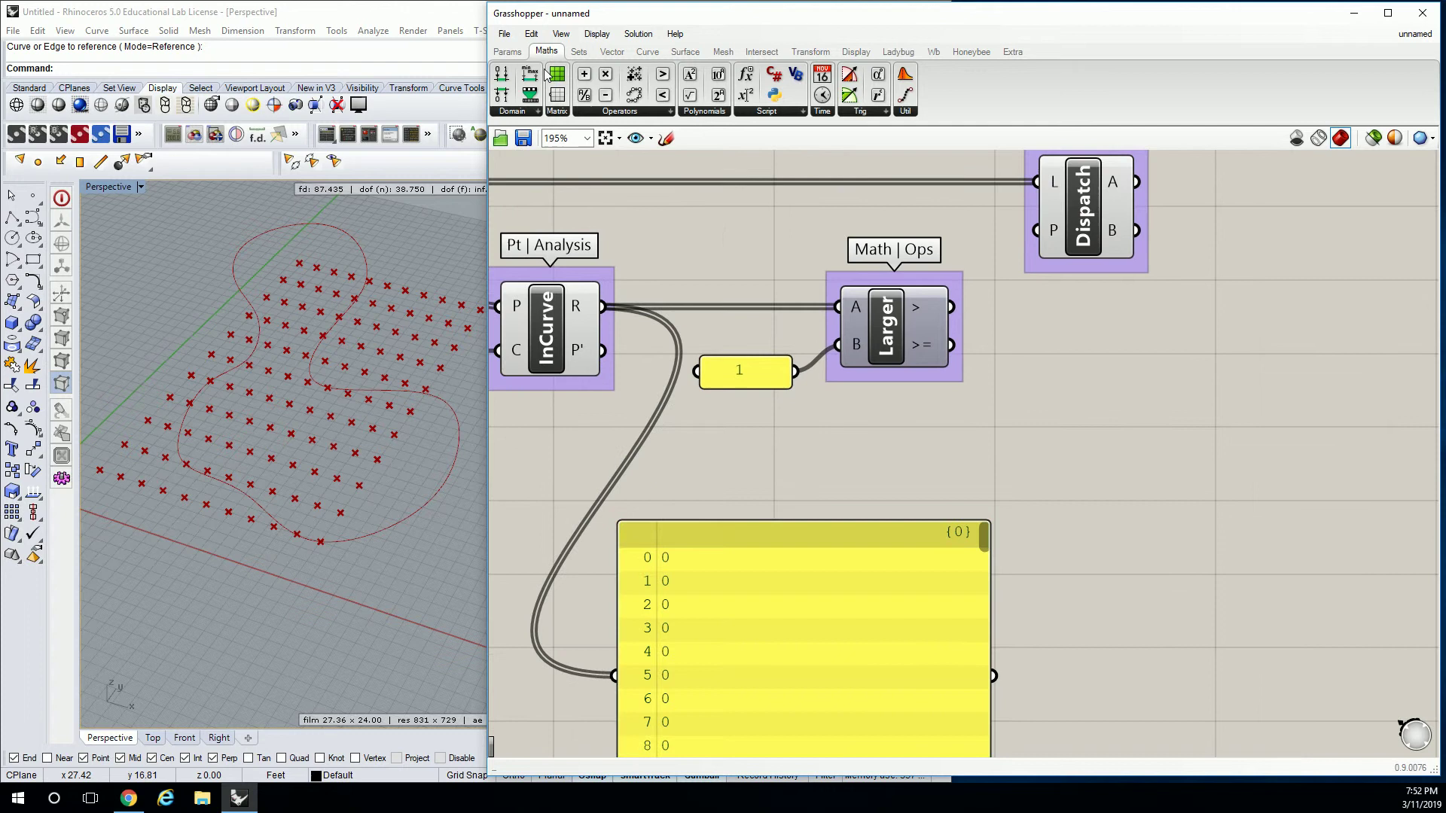
# Add a Panel next to Larger Than, connect the > output to it and enlarge the panel to show more rows.
pyautogui.click(507, 50)
pyautogui.moveTo(698, 95); pyautogui.dragTo(1127, 430)
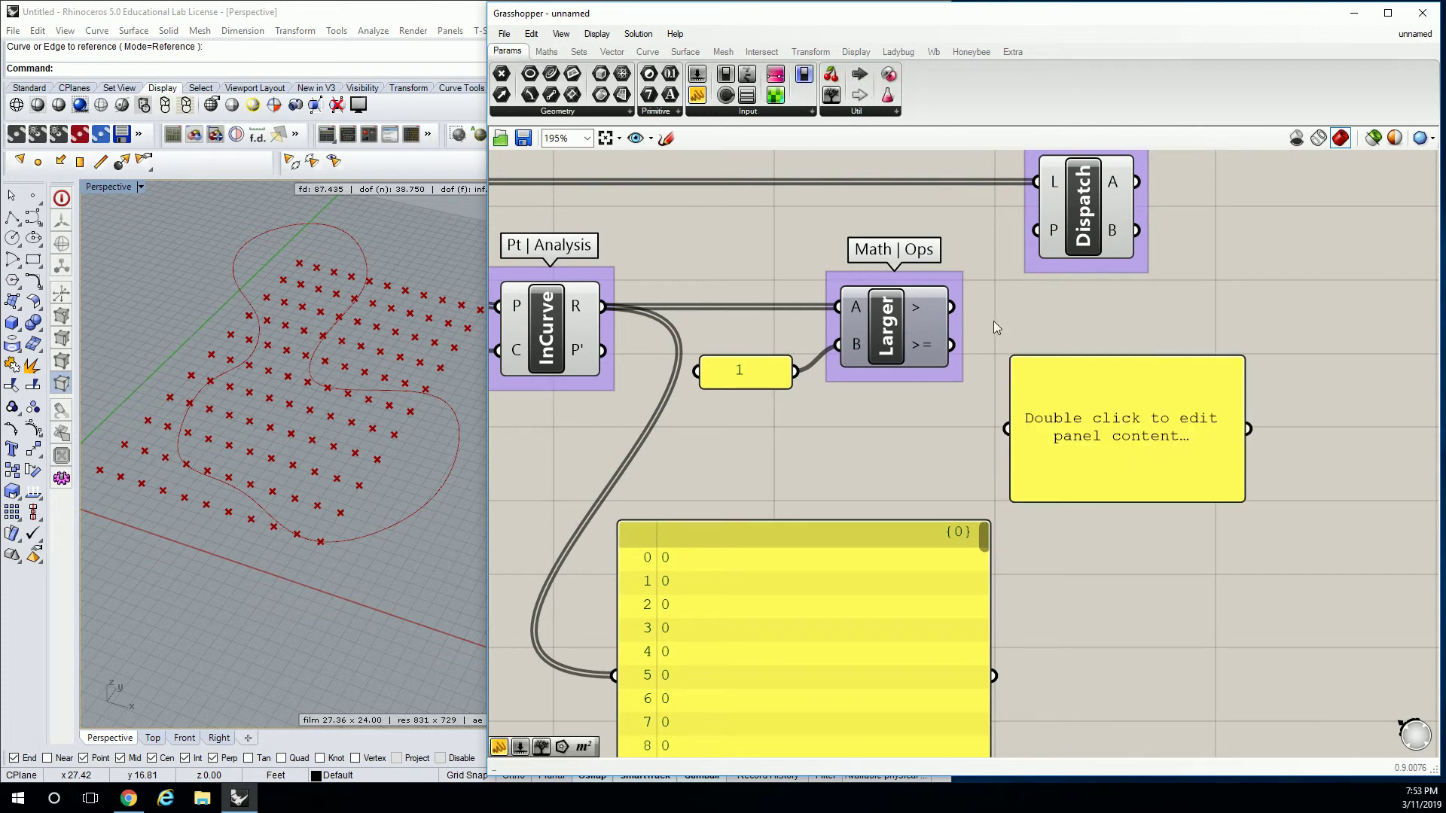
pyautogui.moveTo(950, 307); pyautogui.dragTo(1008, 428)
pyautogui.moveTo(1077, 469); pyautogui.dragTo(1015, 405, button='right')
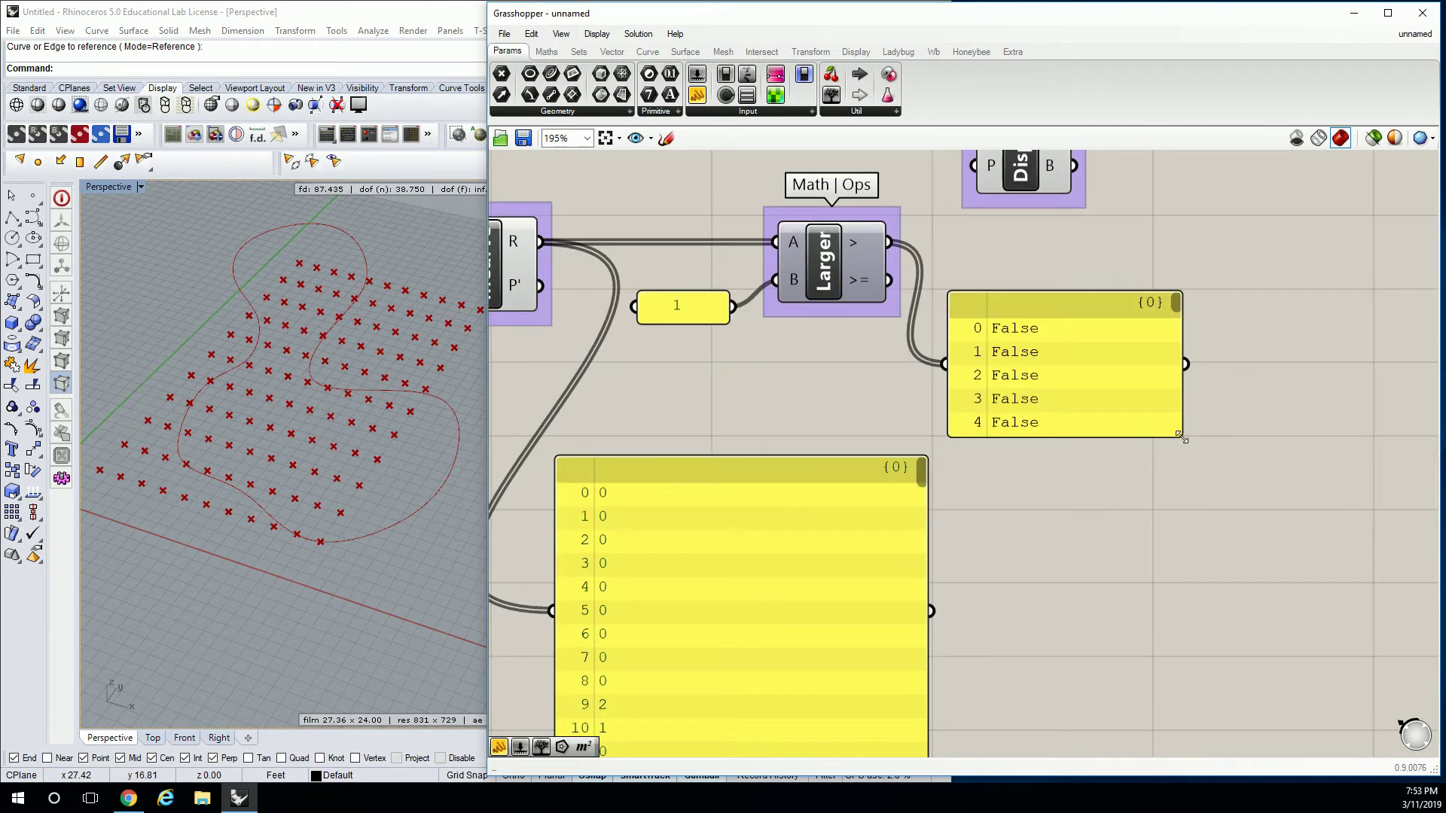
pyautogui.moveTo(1181, 437); pyautogui.dragTo(1376, 616)
# Place the two panels side by side and compare the relationship values with the True/False results farther down the list.
pyautogui.scroll(-2, 1092, 468)
pyautogui.scroll(2, 1029, 435)
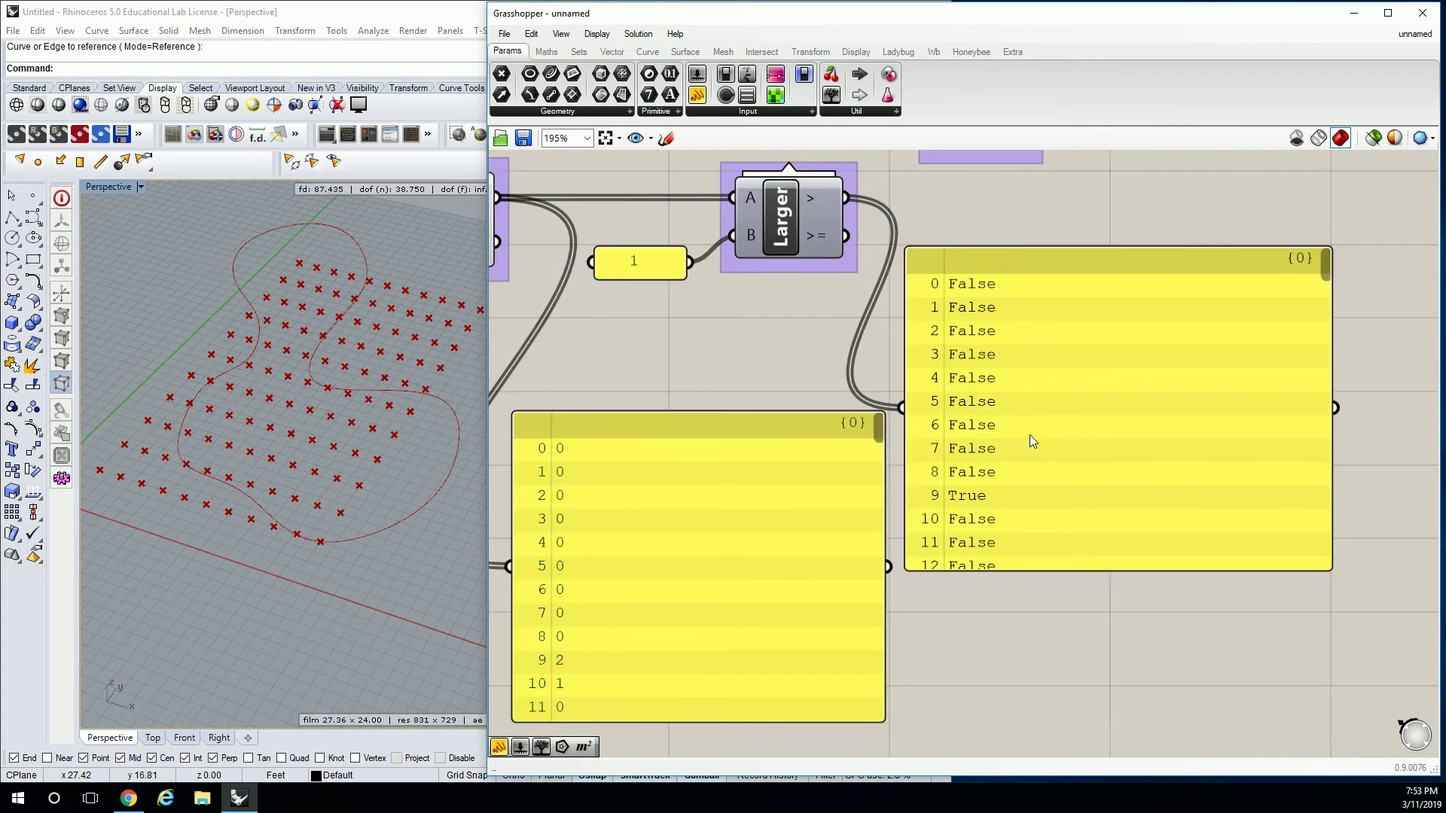
pyautogui.moveTo(1029, 436); pyautogui.dragTo(1115, 429)
pyautogui.moveTo(776, 513); pyautogui.dragTo(830, 480)
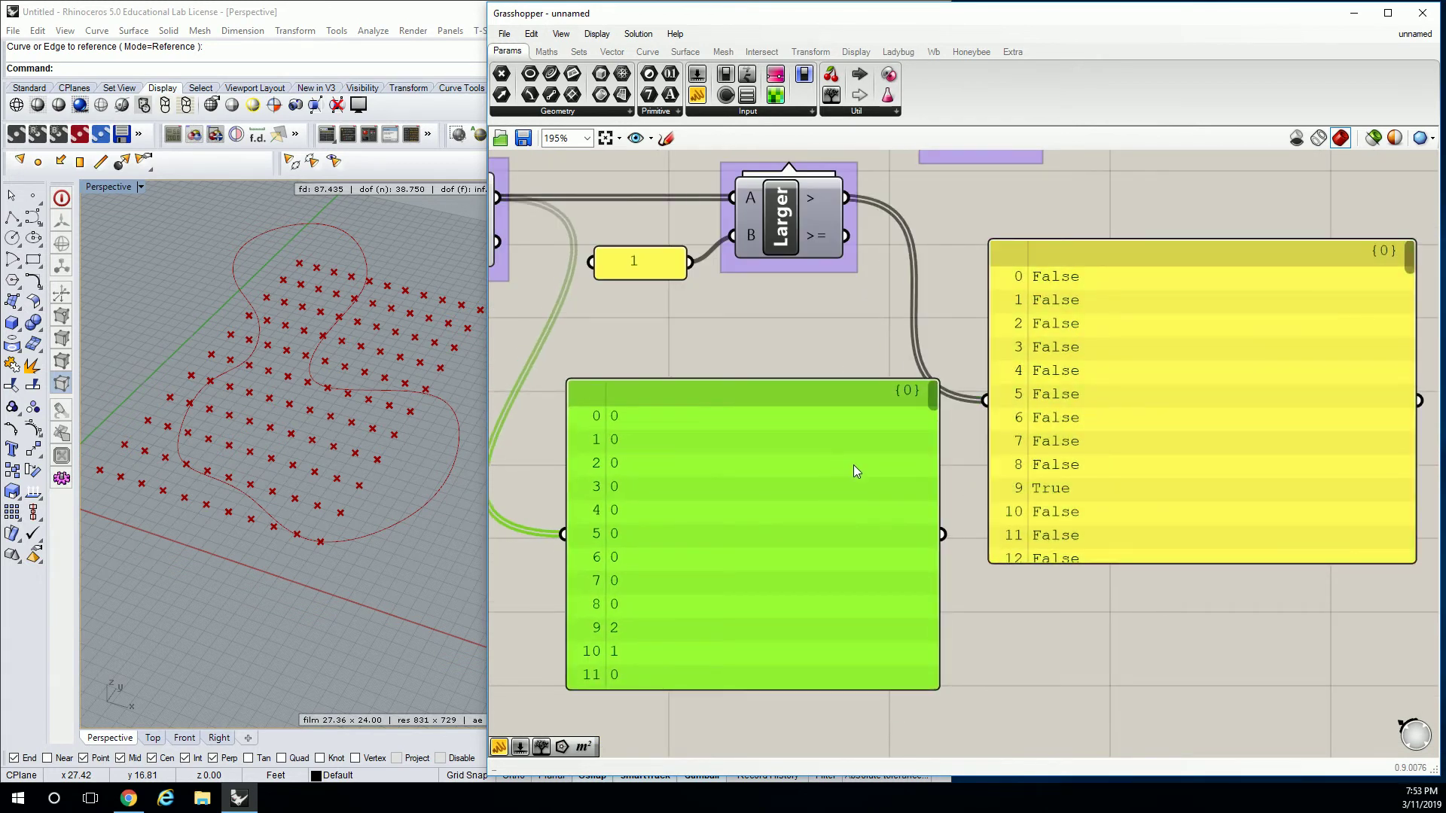
pyautogui.click(998, 220)
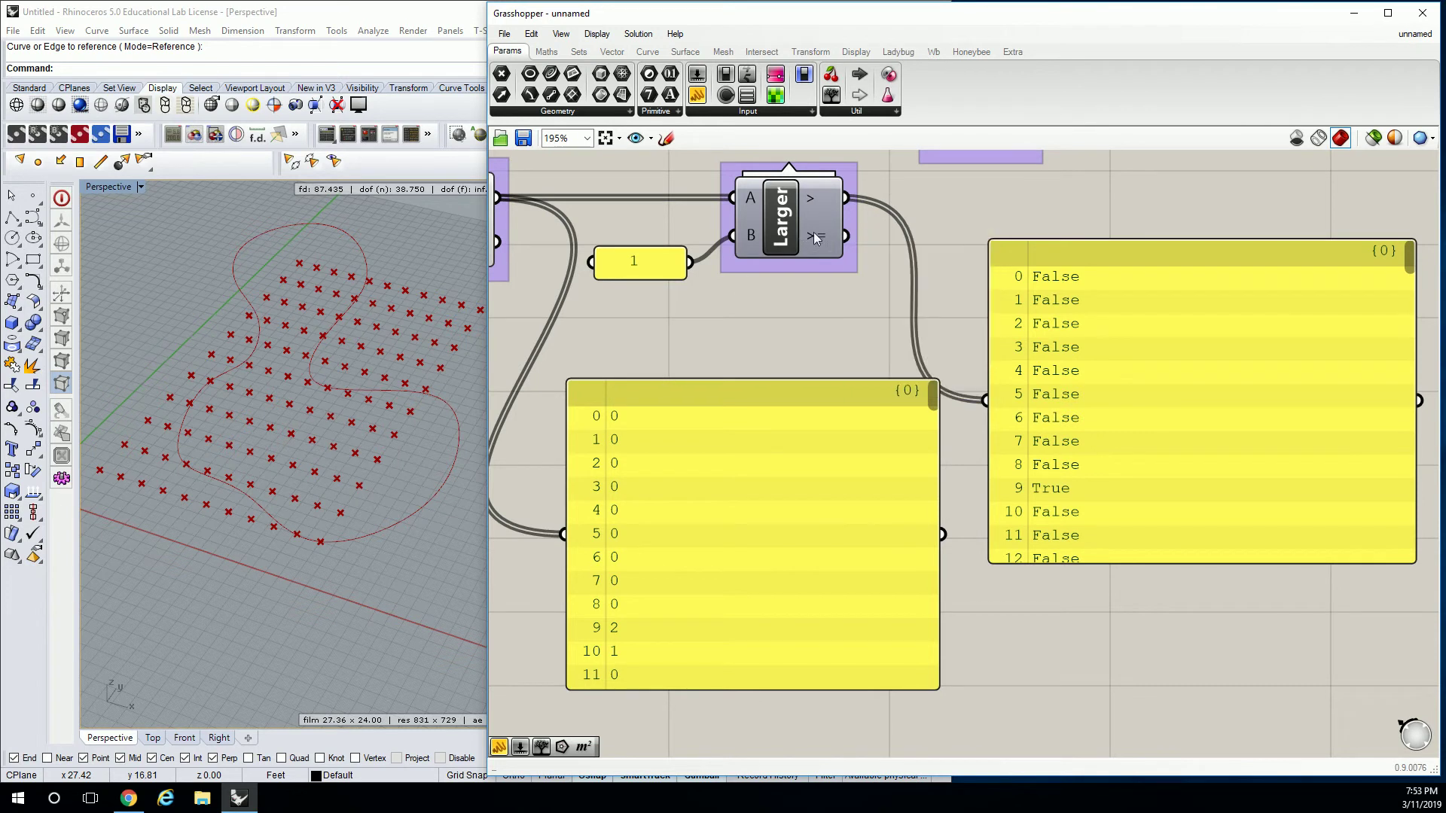
pyautogui.moveTo(821, 237)
pyautogui.moveTo(748, 198)
pyautogui.moveTo(1410, 259); pyautogui.dragTo(1416, 353)
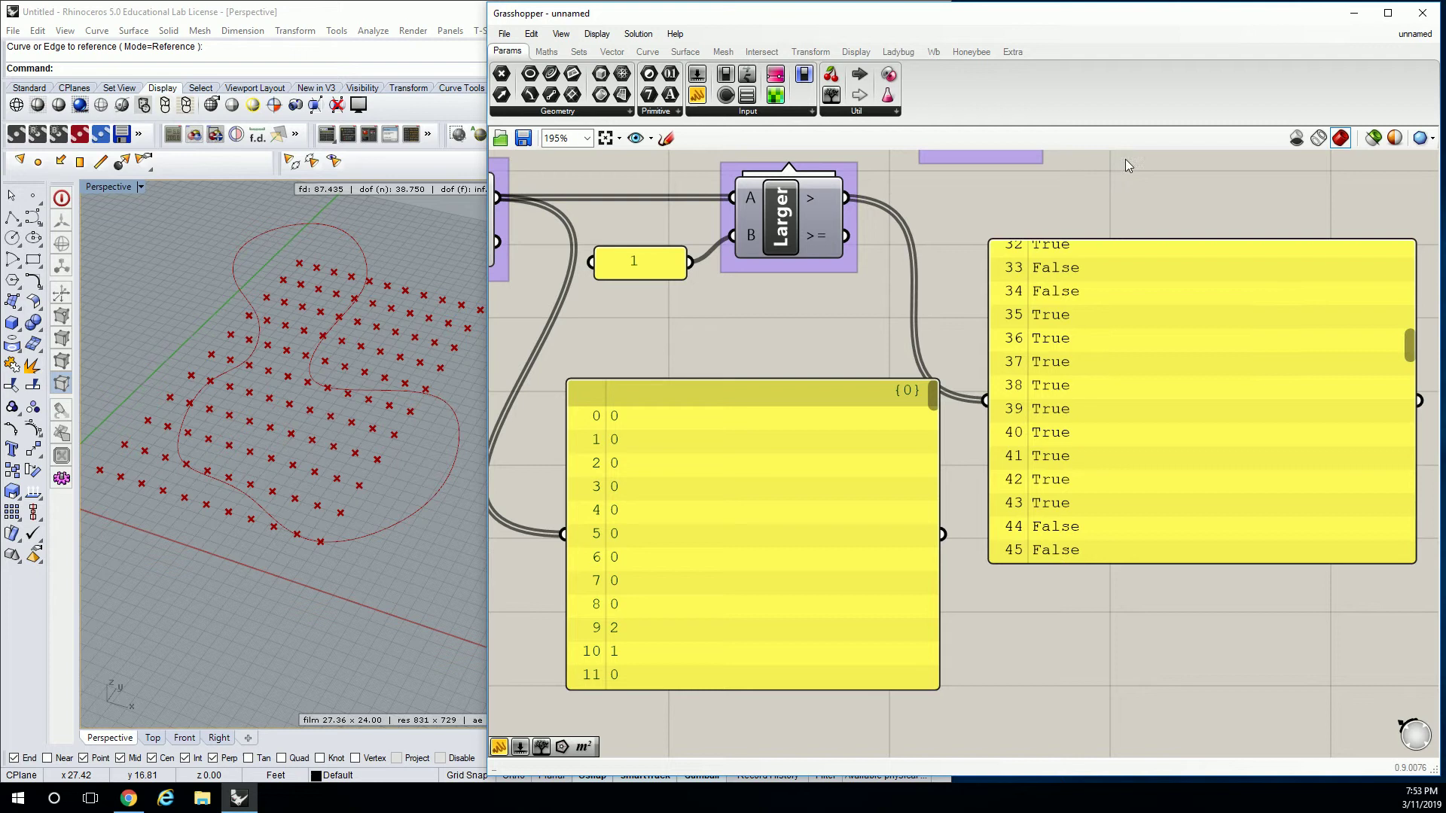
# Connect Larger Than's > output to the P pattern input of Dispatch.
pyautogui.moveTo(885, 188); pyautogui.dragTo(1007, 373, button='right')
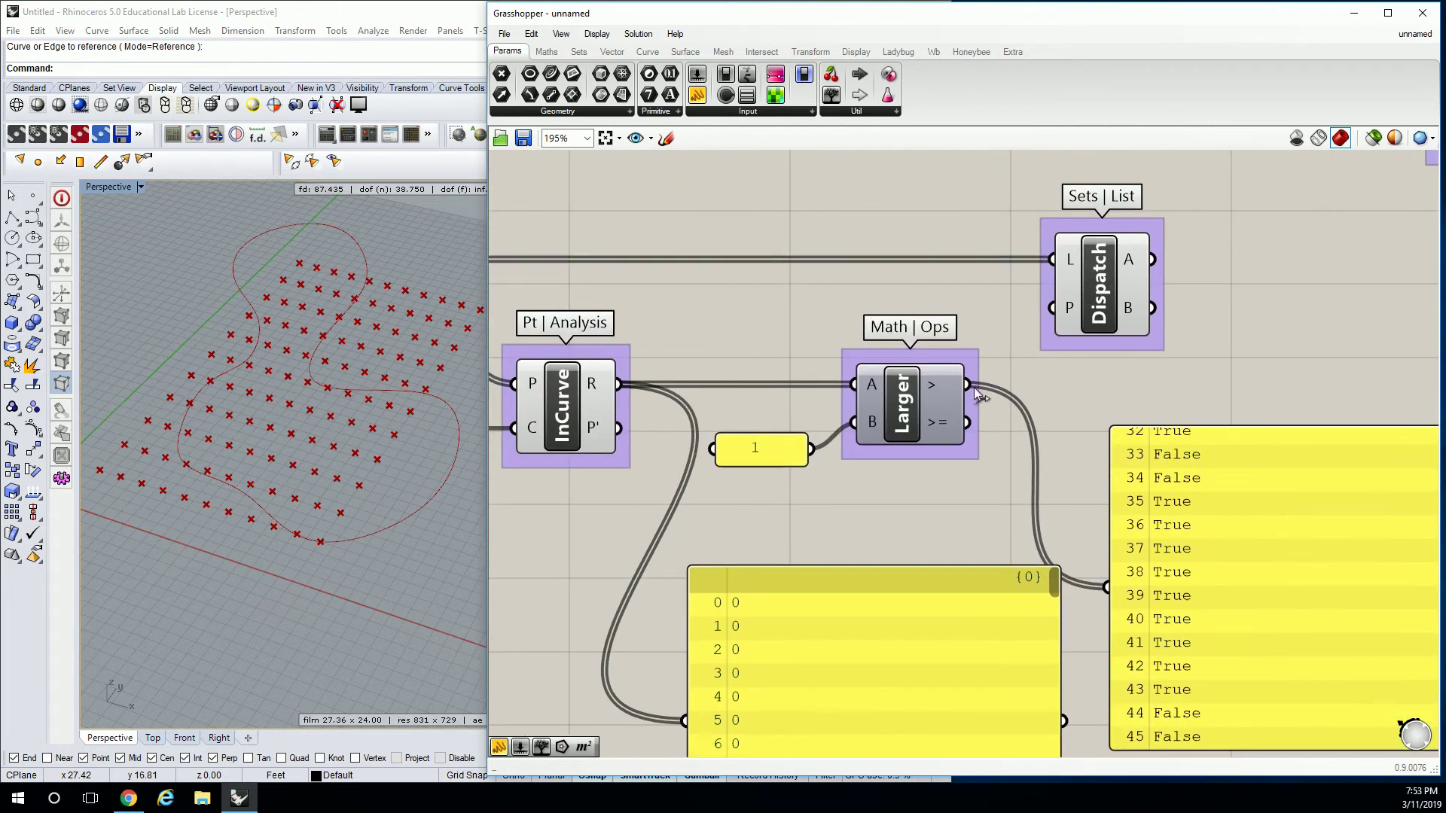
pyautogui.moveTo(970, 386); pyautogui.dragTo(1053, 310)
pyautogui.moveTo(1069, 314)
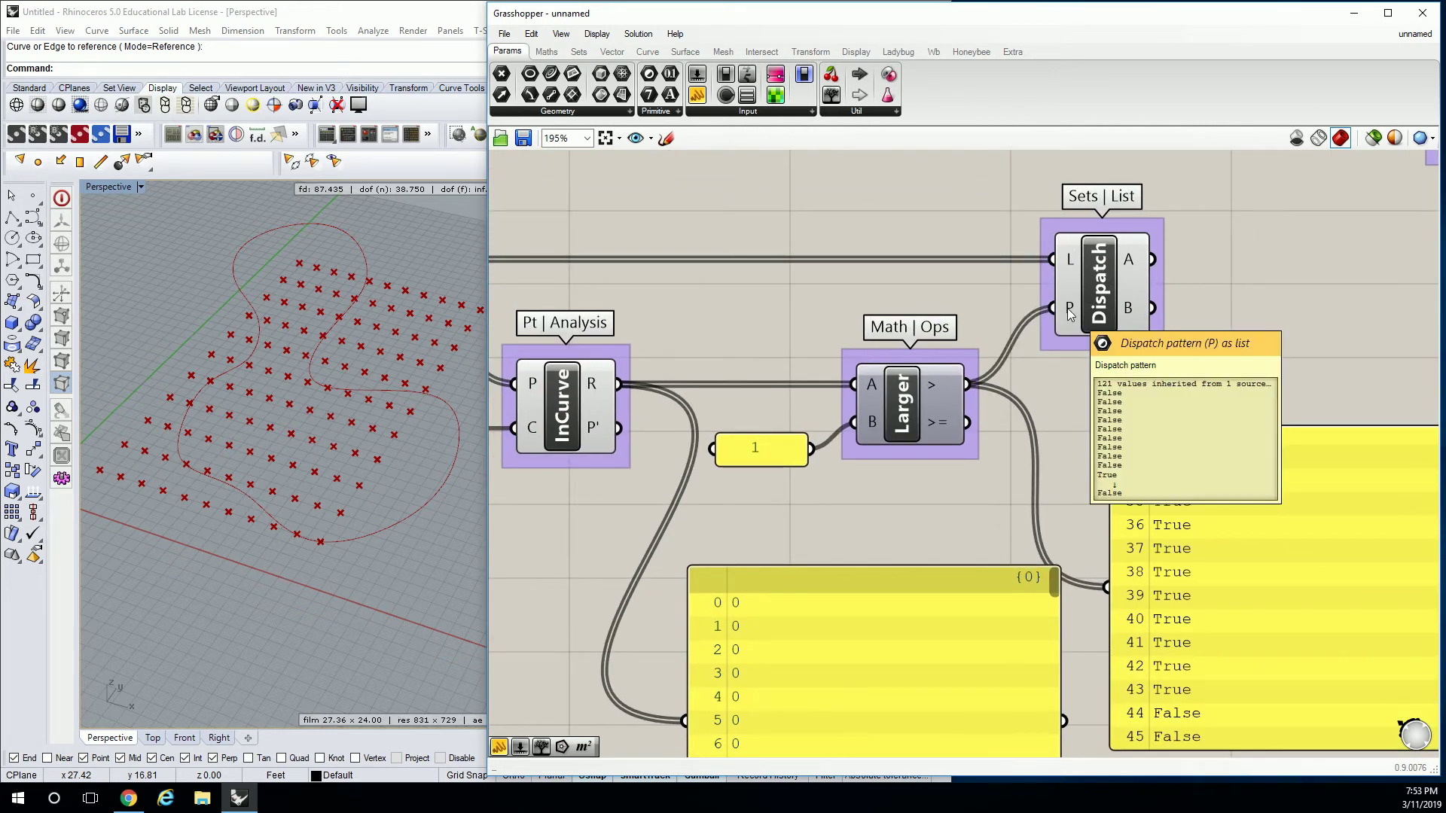
# Add a Point parameter after Dispatch and feed it from the A output and from the B output to compare both point sets.
pyautogui.scroll(-1, 1068, 309)
pyautogui.moveTo(1068, 309); pyautogui.dragTo(994, 301, button='right')
pyautogui.moveTo(989, 299)
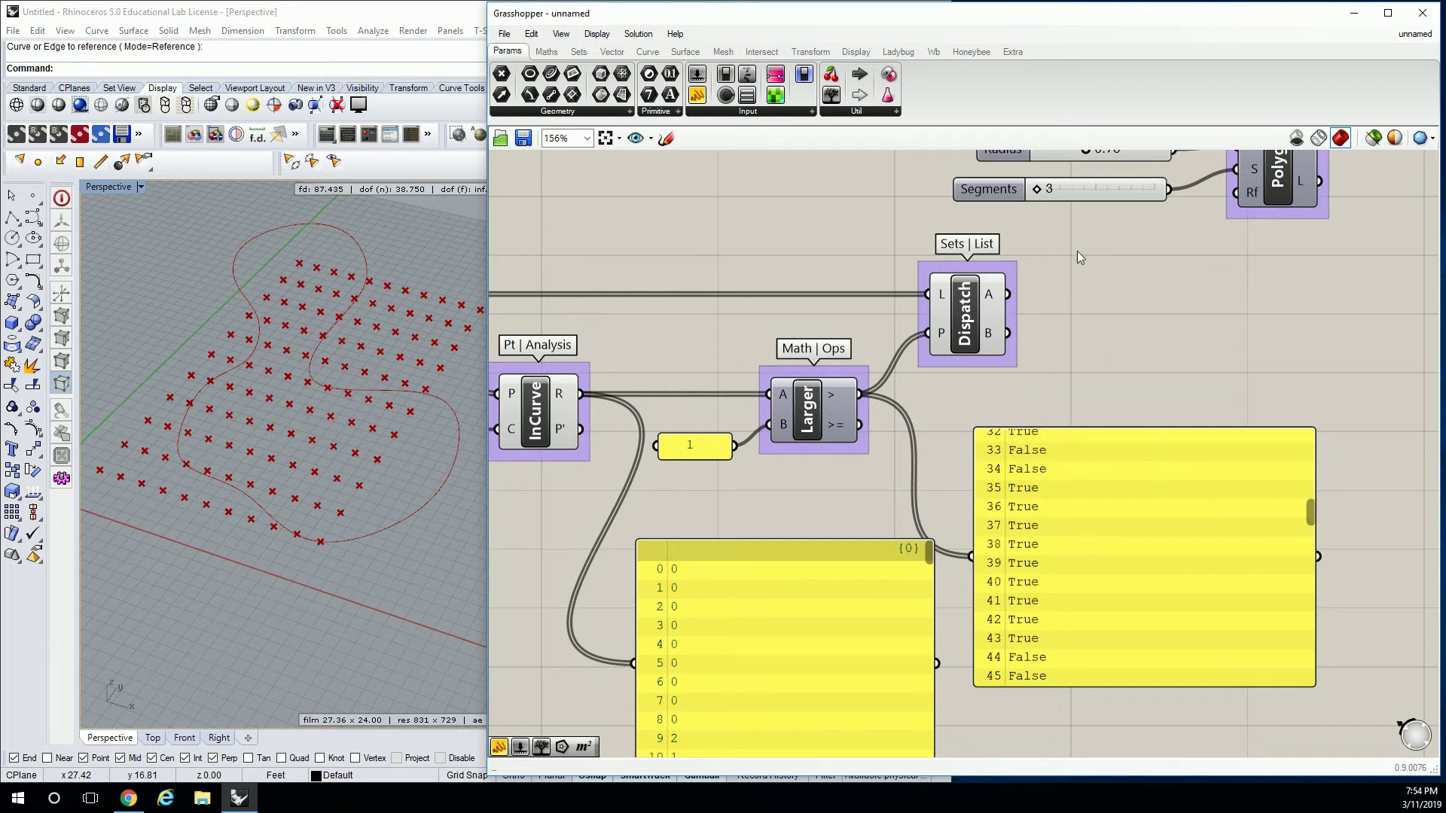
pyautogui.moveTo(501, 74); pyautogui.dragTo(1094, 295)
pyautogui.moveTo(1093, 295)
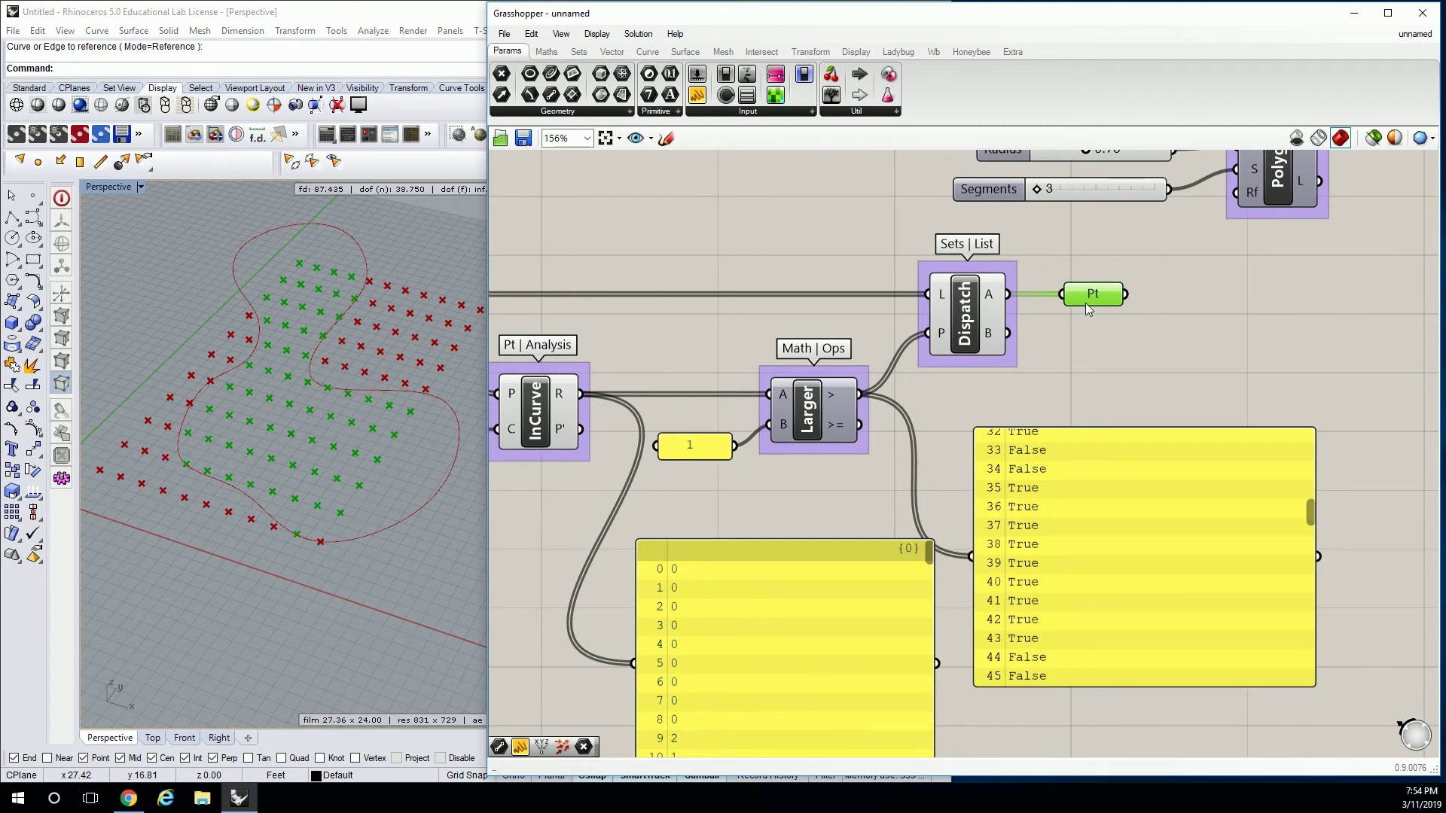
pyautogui.moveTo(1008, 333); pyautogui.dragTo(1062, 295)
# Delete the True/False panel and the panel with the relationship values.
pyautogui.click(1127, 504)
pyautogui.scroll(-1, 1123, 504)
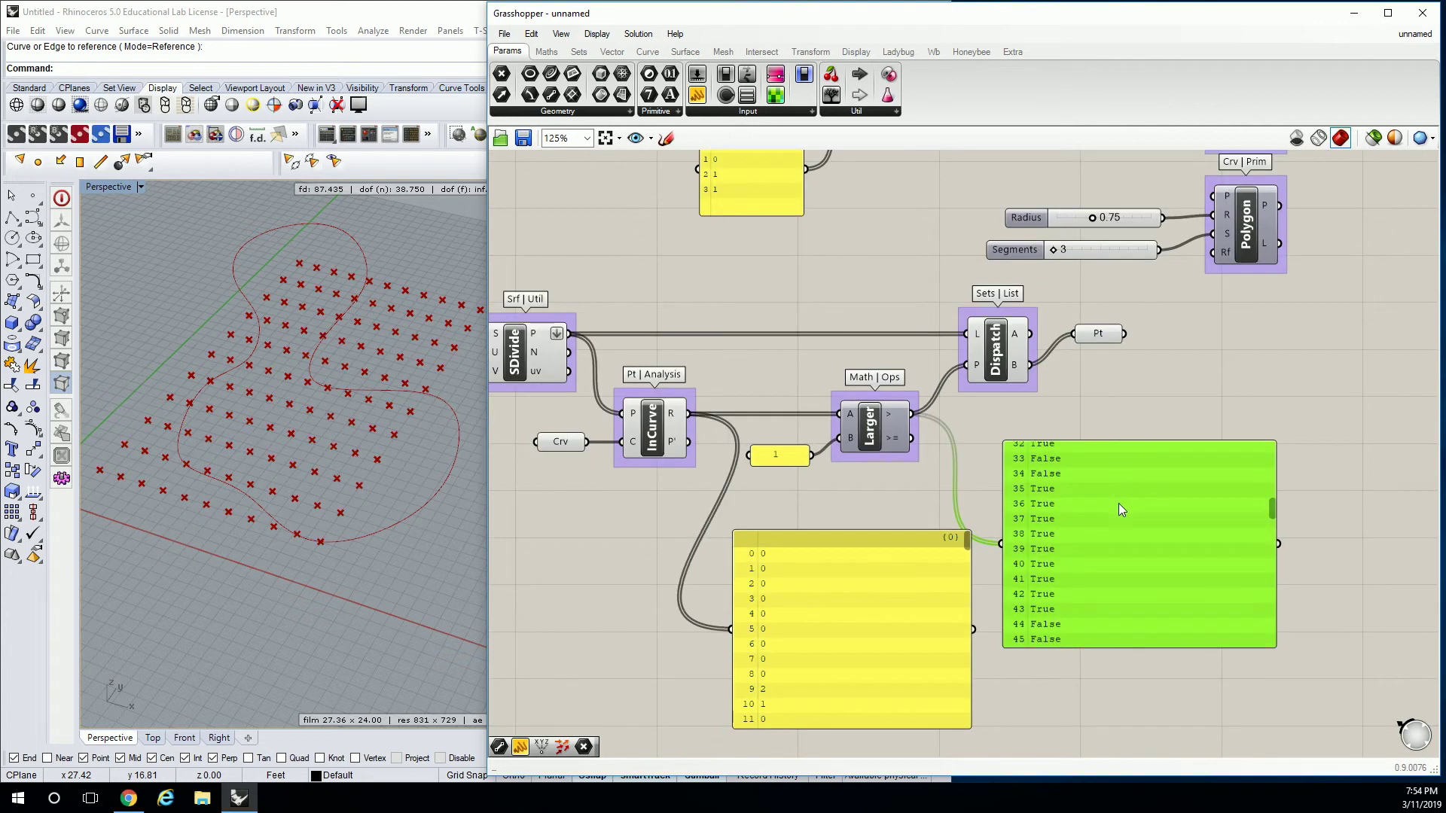
pyautogui.press('Delete')
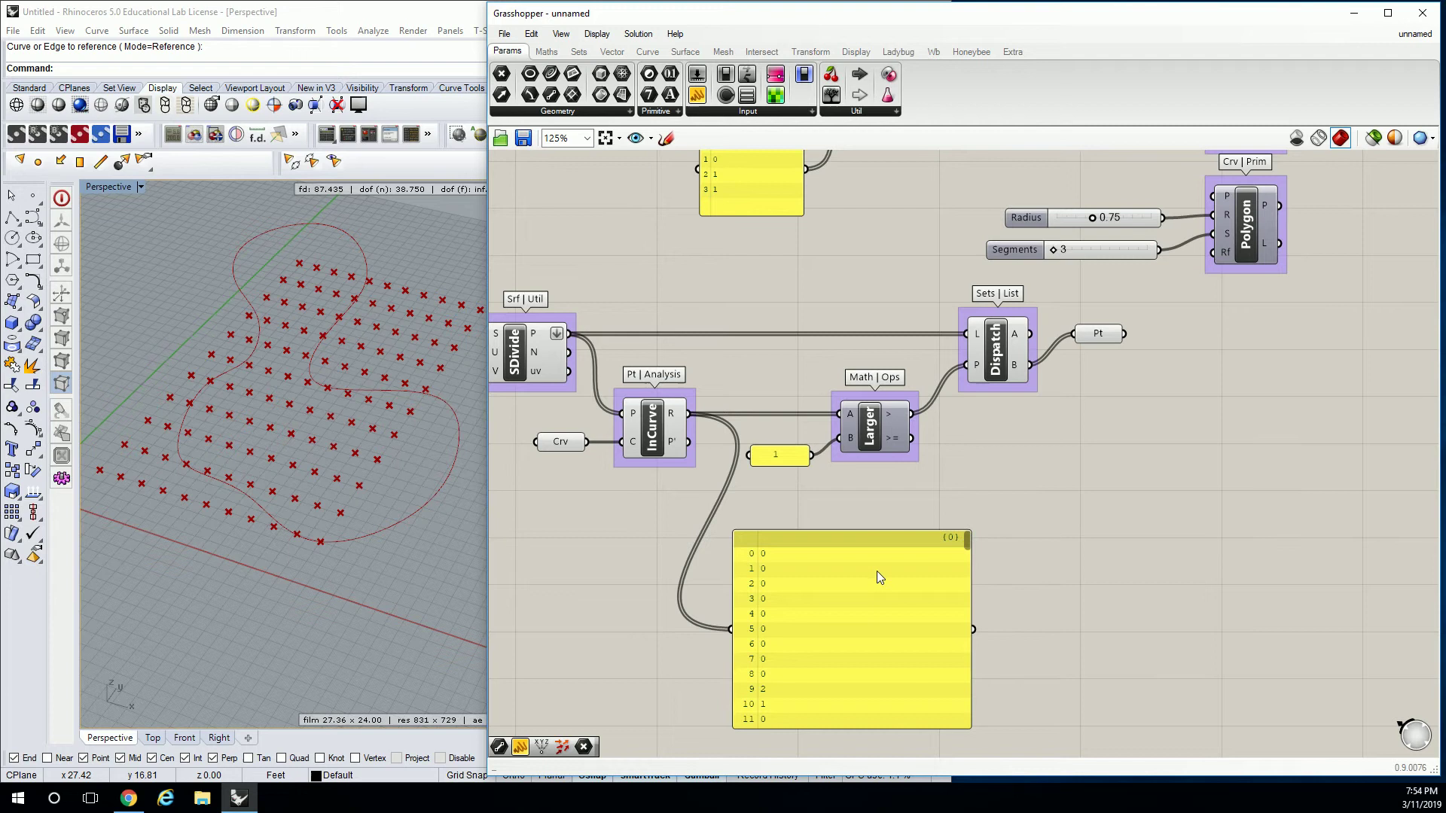
pyautogui.click(877, 572)
pyautogui.press('Delete')
# Line up the Point parameter with Dispatch's B output and inspect the points it holds.
pyautogui.moveTo(985, 497); pyautogui.dragTo(934, 522, button='right')
pyautogui.moveTo(1053, 360); pyautogui.dragTo(1078, 392)
pyautogui.moveTo(1078, 392)
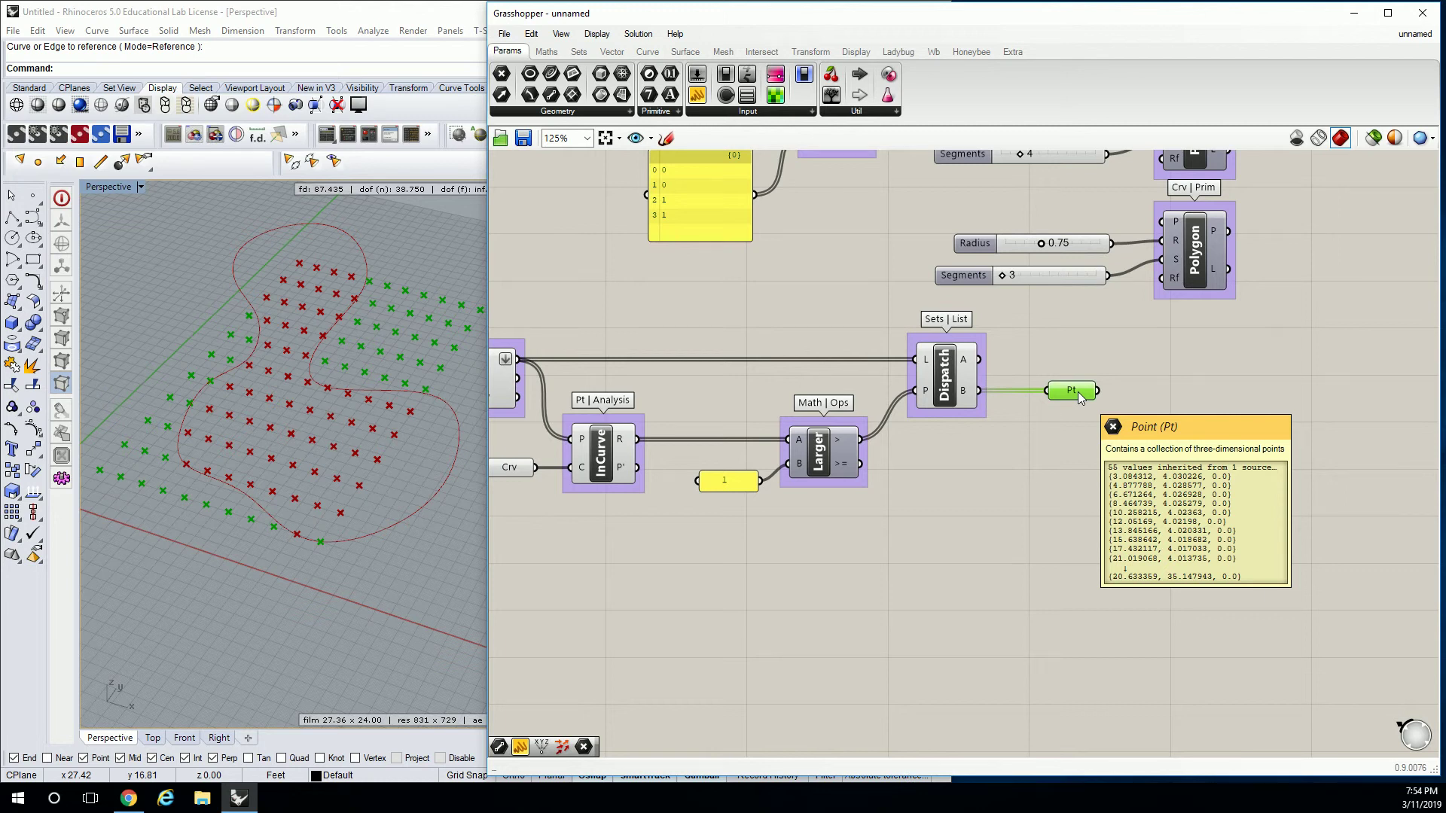
# Move the whole surface division and dispatch definition lower on the canvas, away from the Series definition.
pyautogui.scroll(-3, 1009, 380)
pyautogui.moveTo(1118, 501); pyautogui.dragTo(641, 354)
pyautogui.moveTo(749, 385); pyautogui.dragTo(730, 436)
pyautogui.click(829, 362)
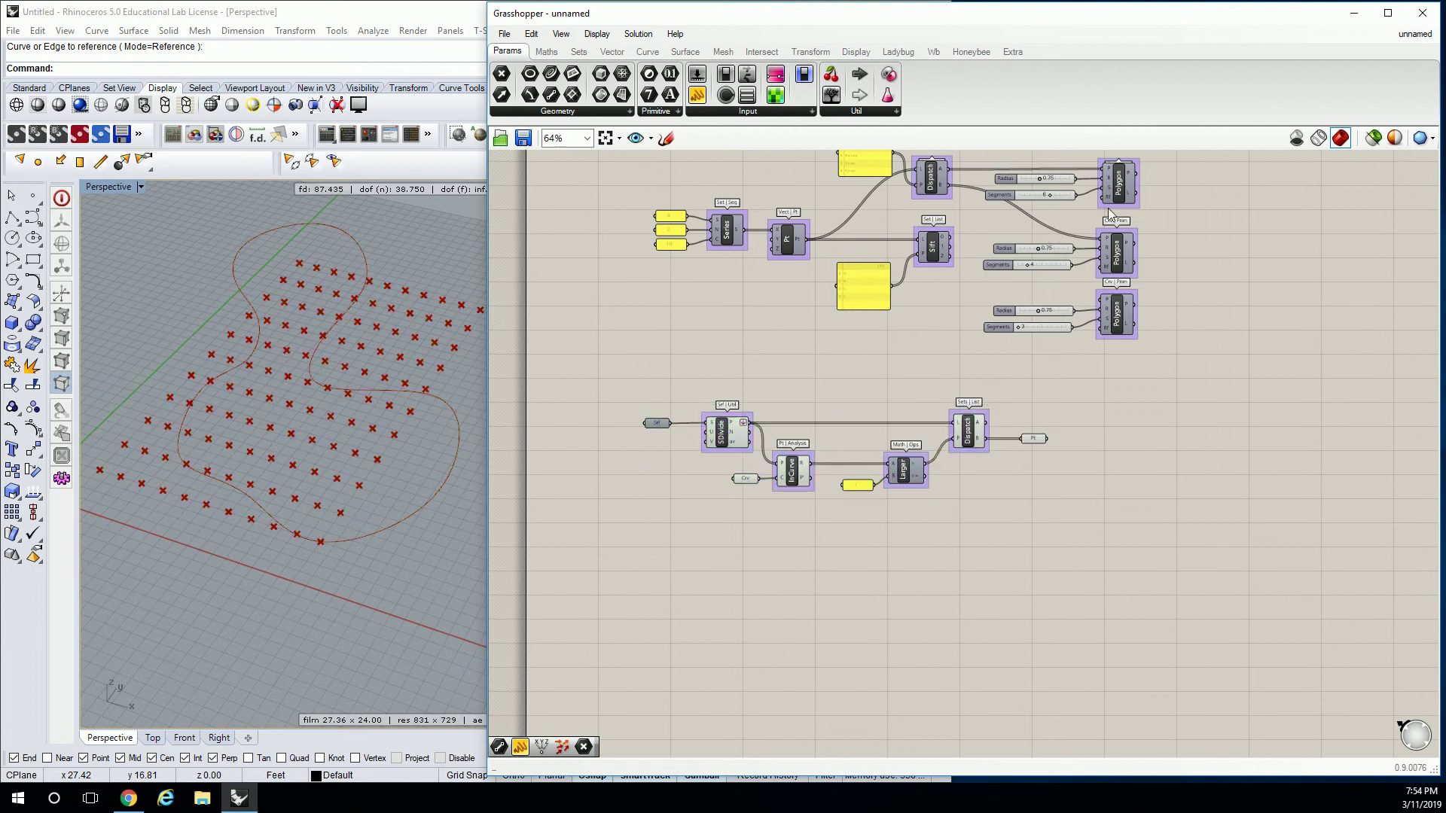
# Copy the 6-segment and 4-segment Polygon components with their Radius and Segments sliders to beside the lower Dispatch.
pyautogui.scroll(4, 1104, 280)
pyautogui.moveTo(1168, 200); pyautogui.dragTo(857, 431)
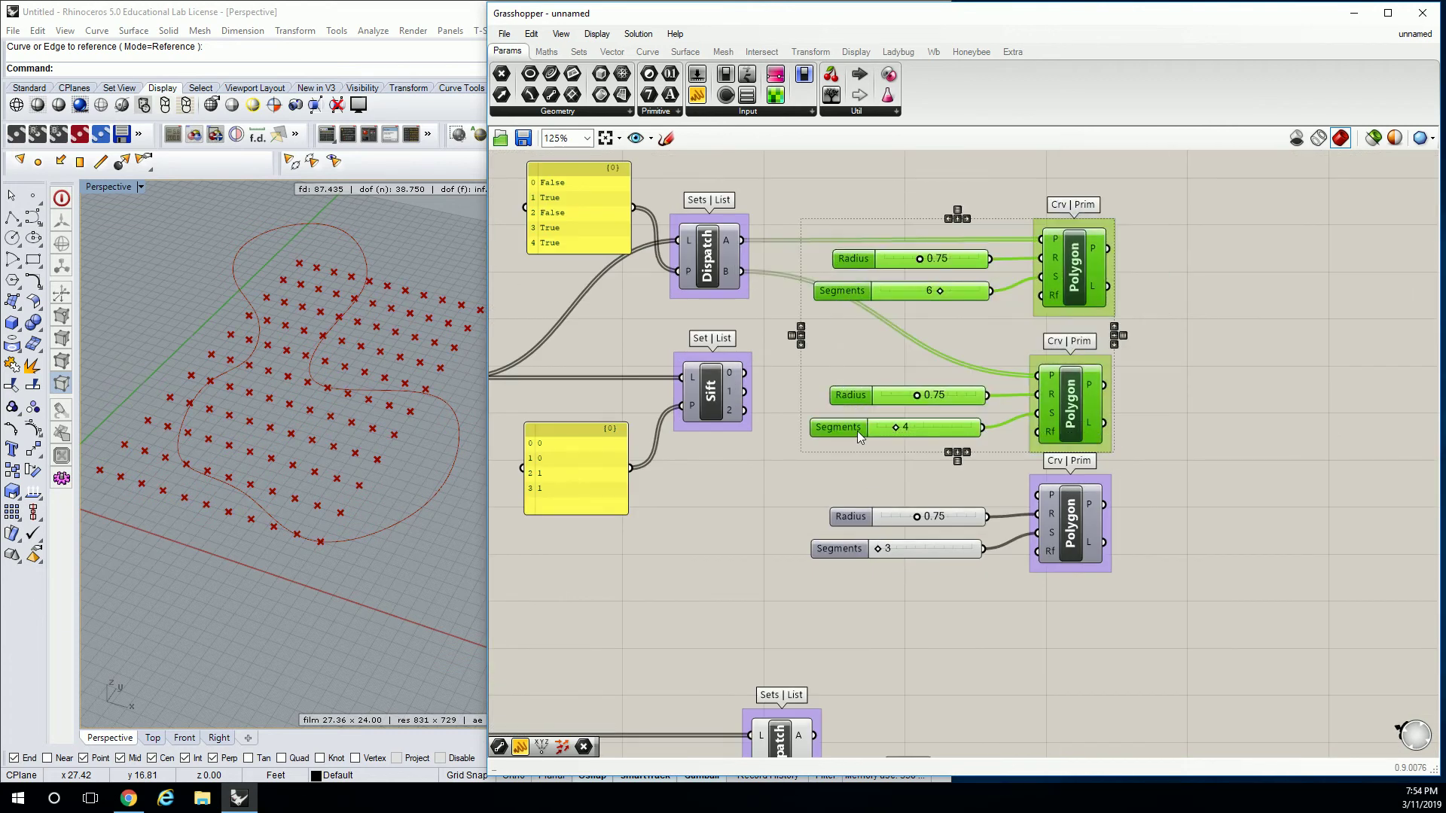
pyautogui.scroll(-2, 857, 431)
pyautogui.moveTo(1047, 242); pyautogui.dragTo(1094, 444)
pyautogui.scroll(2, 941, 378)
pyautogui.moveTo(942, 378); pyautogui.dragTo(844, 395, button='right')
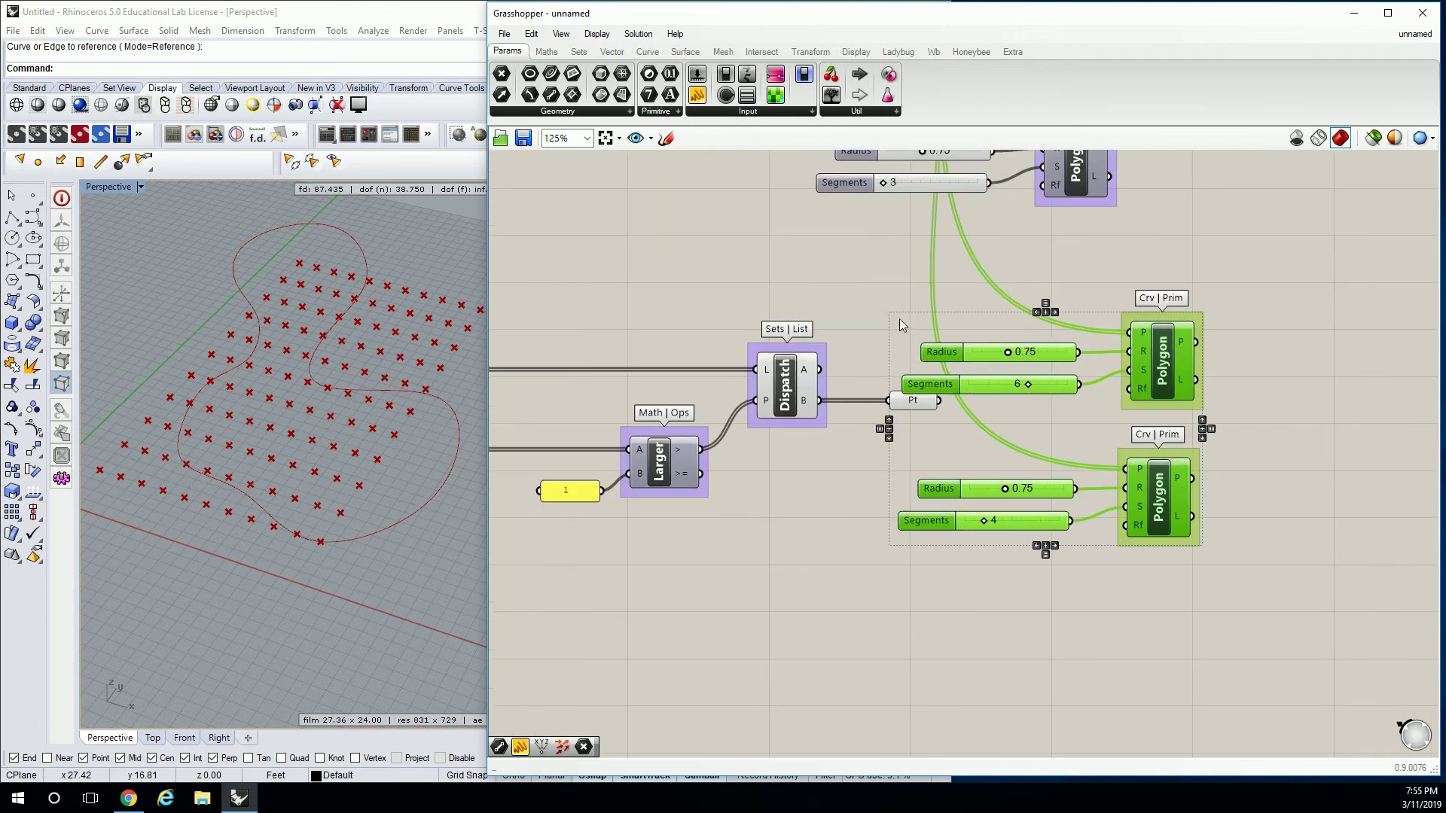
pyautogui.click(900, 319)
# Connect Dispatch's A output to the 6-segment Polygon and B to the 4-segment Polygon, both at P, and delete the Point parameter.
pyautogui.moveTo(818, 369); pyautogui.dragTo(1130, 332)
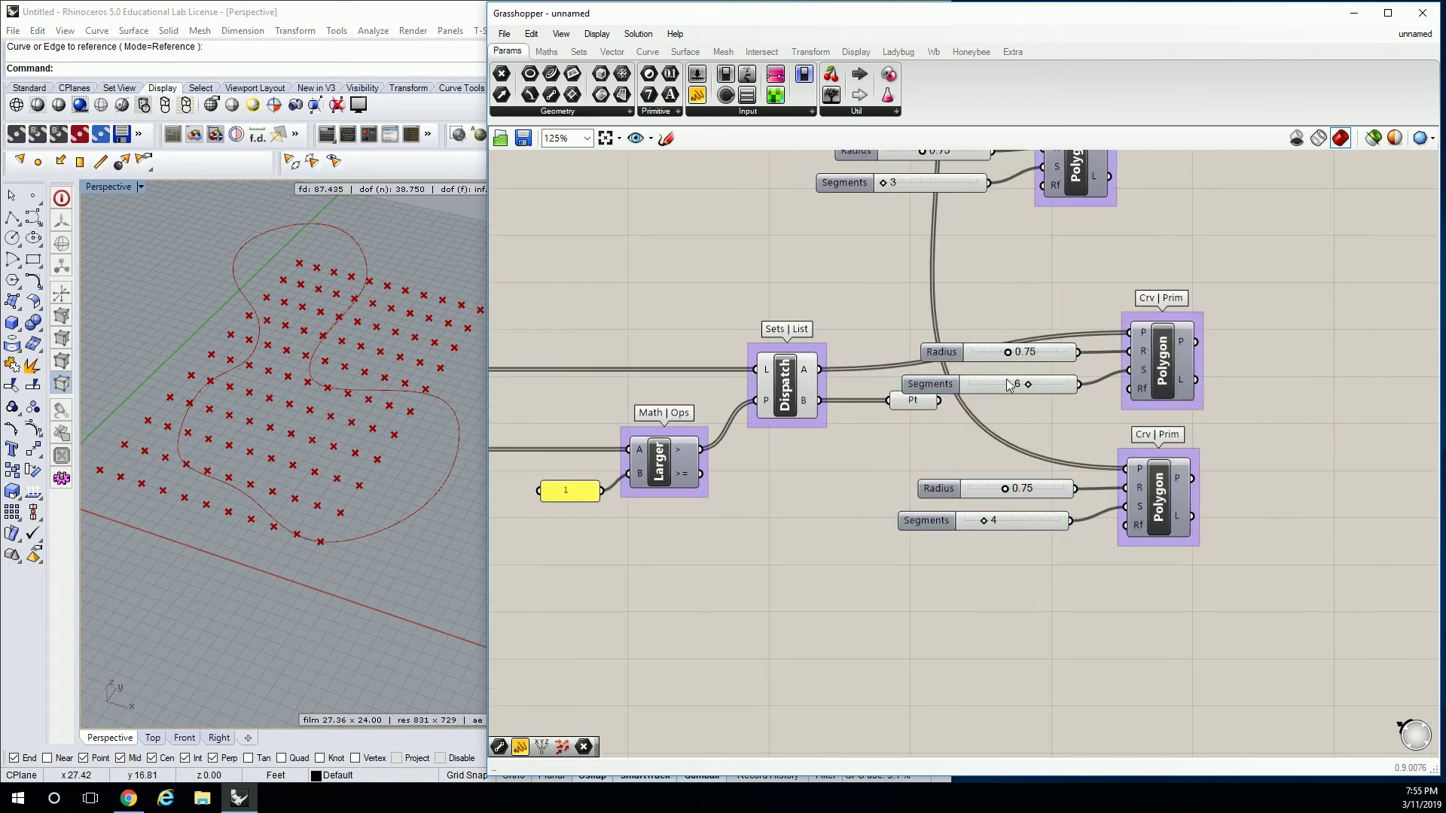
pyautogui.moveTo(828, 400); pyautogui.dragTo(1126, 468)
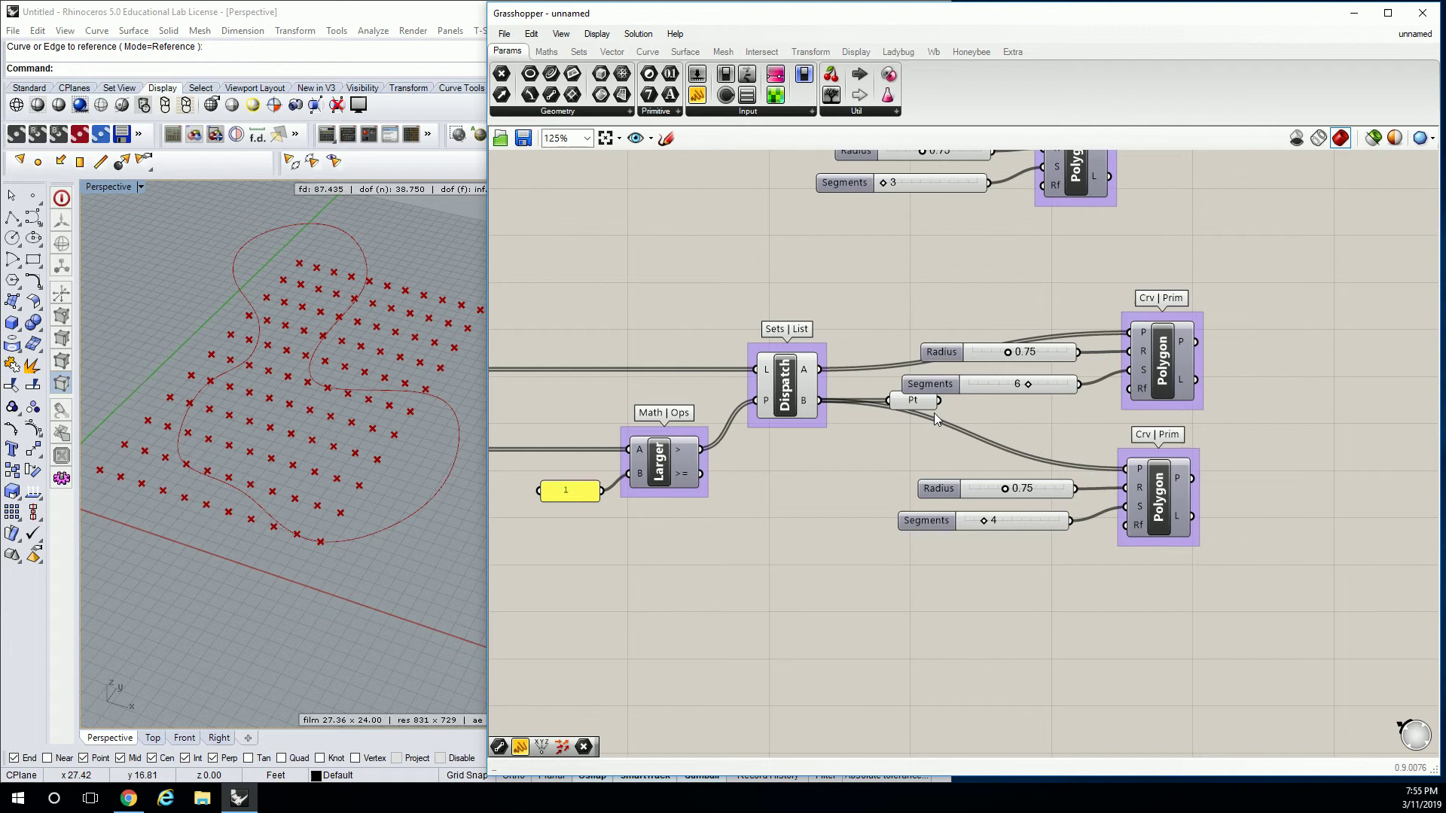
pyautogui.press('Delete')
pyautogui.moveTo(1080, 400); pyautogui.dragTo(1022, 405, button='right')
# Turn on the preview of both copied Polygon components and check the polygons in the Rhino perspective view.
pyautogui.moveTo(1208, 286); pyautogui.dragTo(1073, 557)
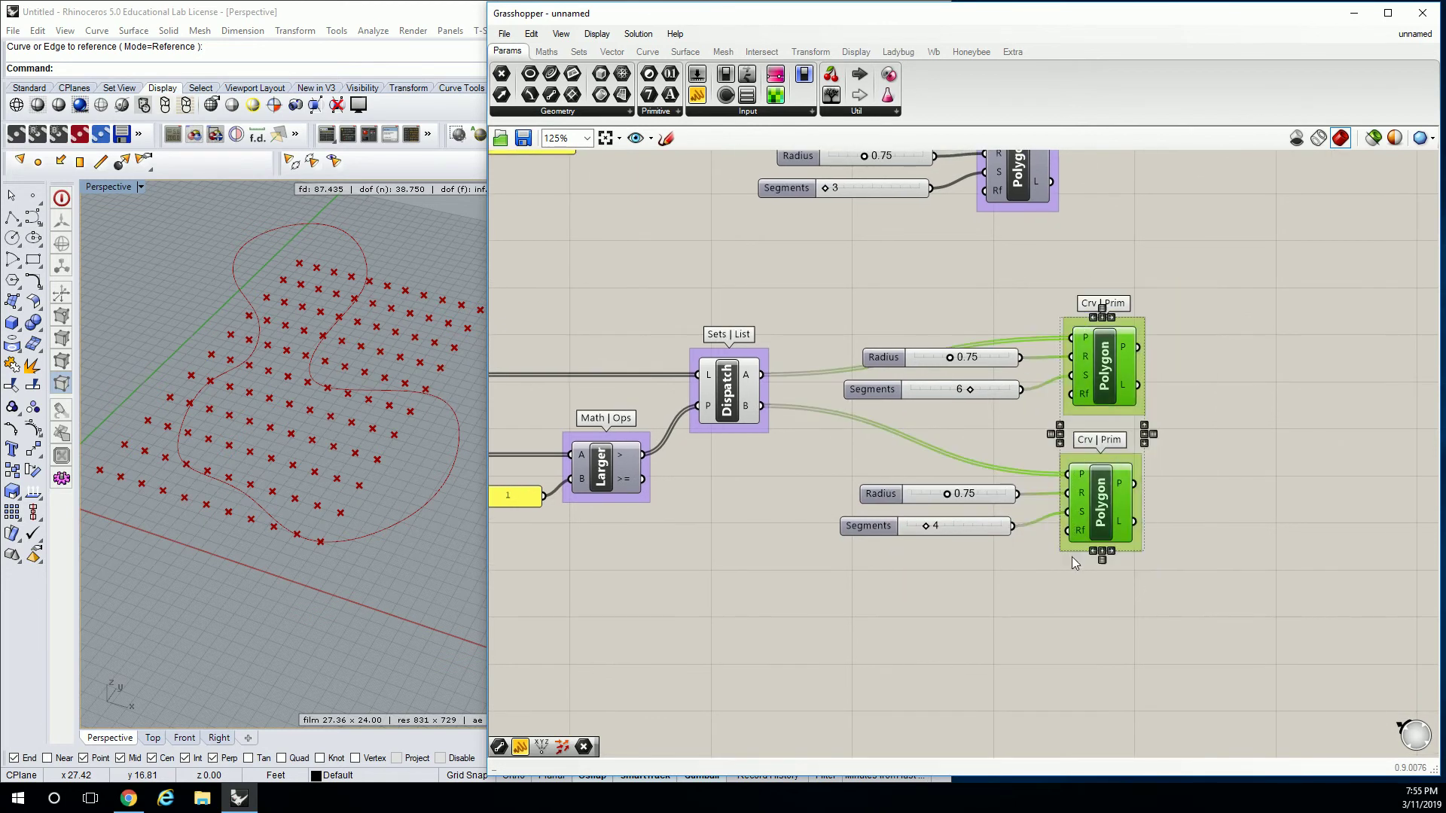
pyautogui.middleClick(1100, 378)
pyautogui.click(1100, 348)
pyautogui.click(794, 572)
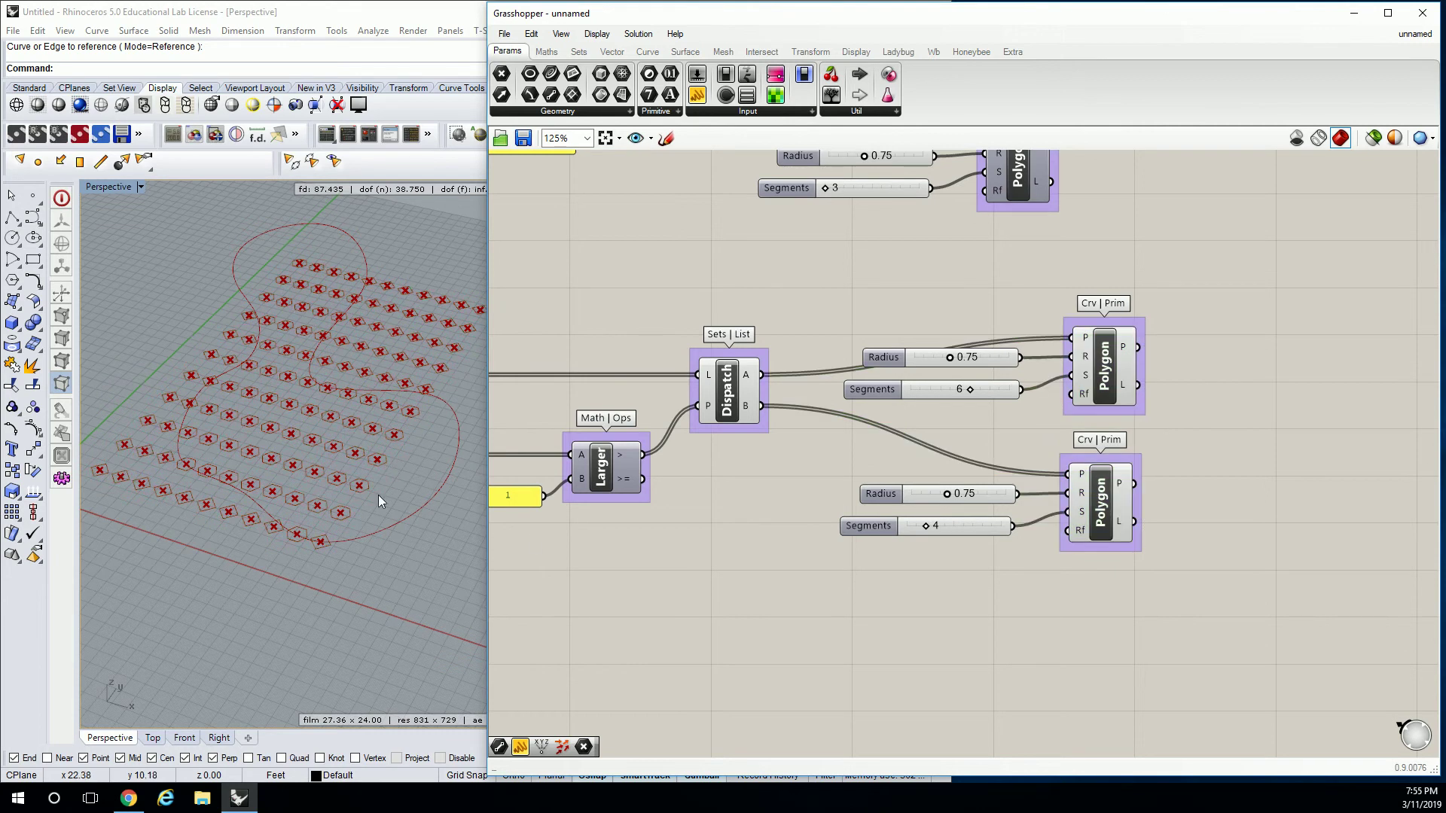
pyautogui.moveTo(378, 495); pyautogui.dragTo(340, 390, button='right')
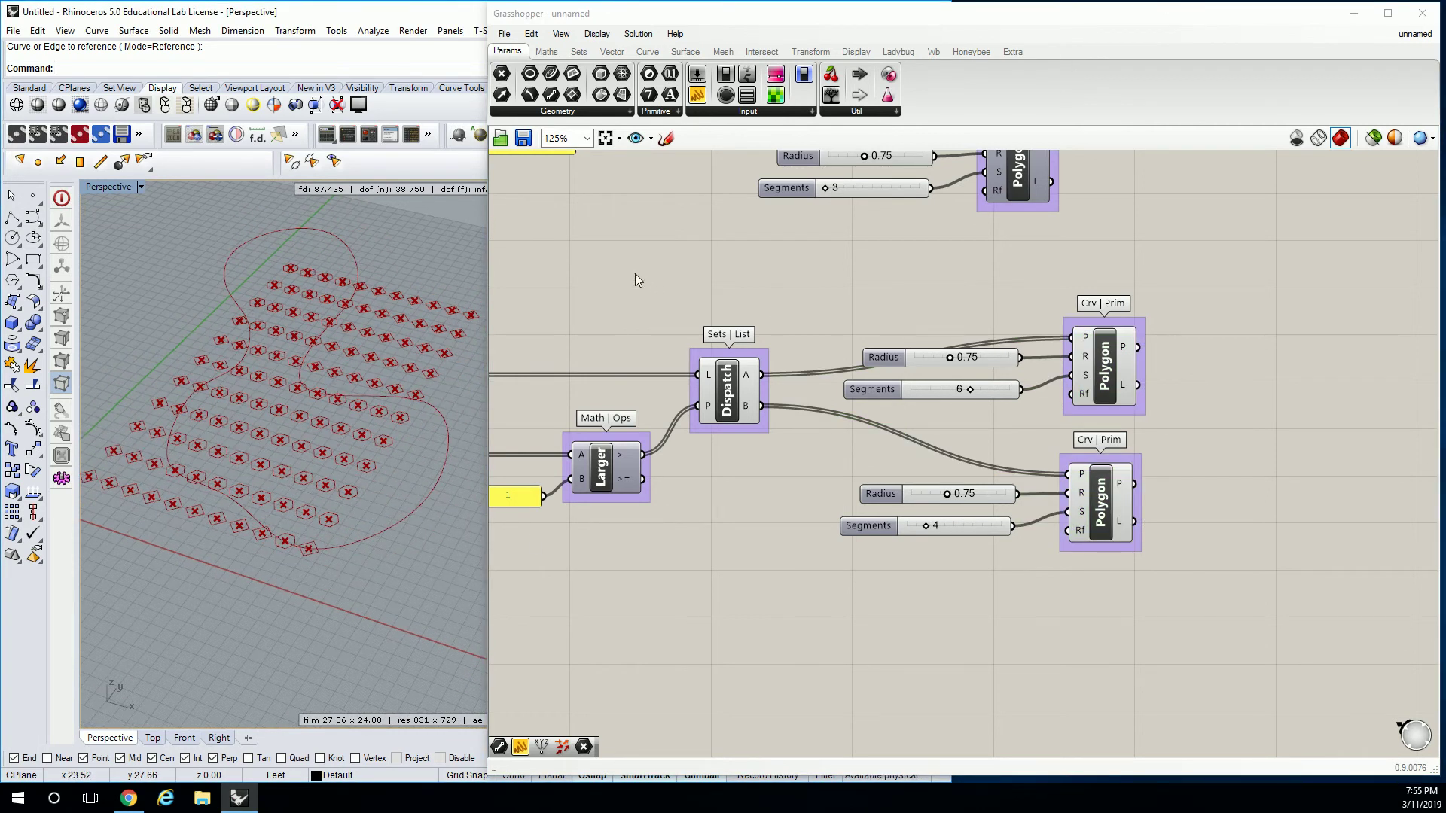
# Hide the closed curve in the Rhino perspective view.
pyautogui.moveTo(635, 274); pyautogui.dragTo(794, 475)
pyautogui.scroll(-4, 735, 370)
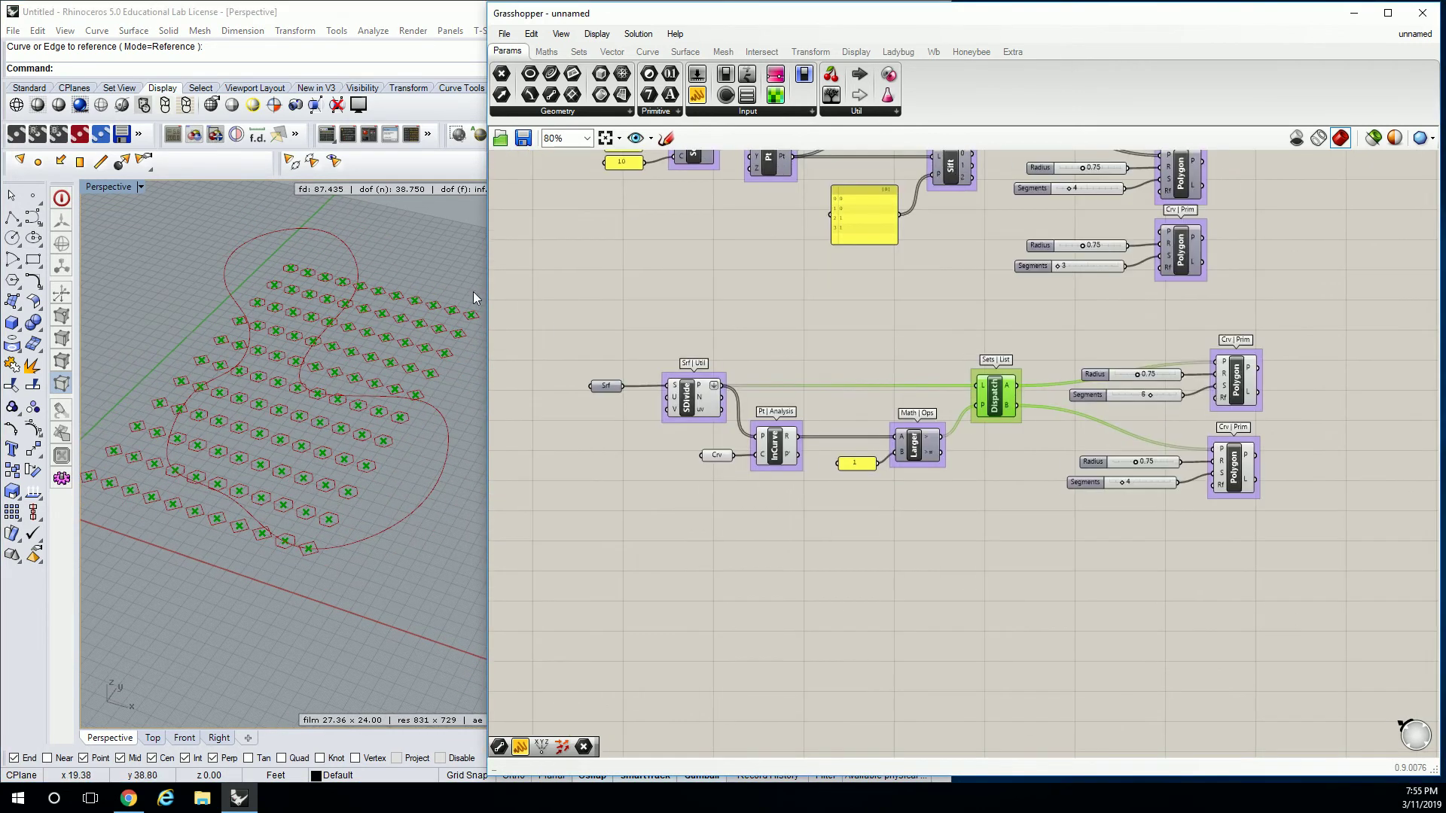
pyautogui.click(347, 253)
pyautogui.write('hide')
pyautogui.press('Return')
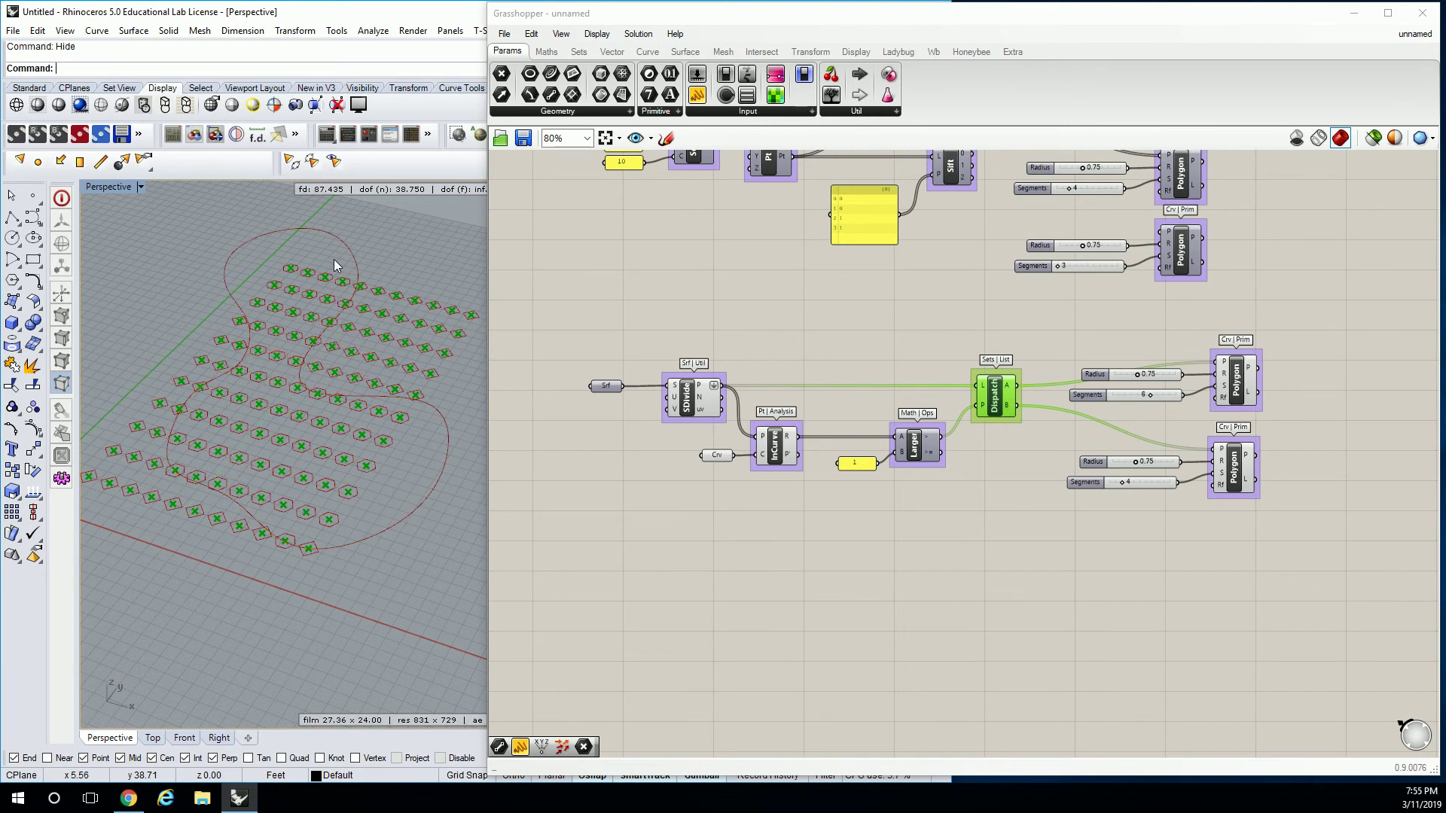
# Turn off the preview of the surface division, curve parameter, InCurve, Larger and Dispatch components in Grasshopper.
pyautogui.click(698, 336)
pyautogui.moveTo(651, 317); pyautogui.dragTo(1047, 520)
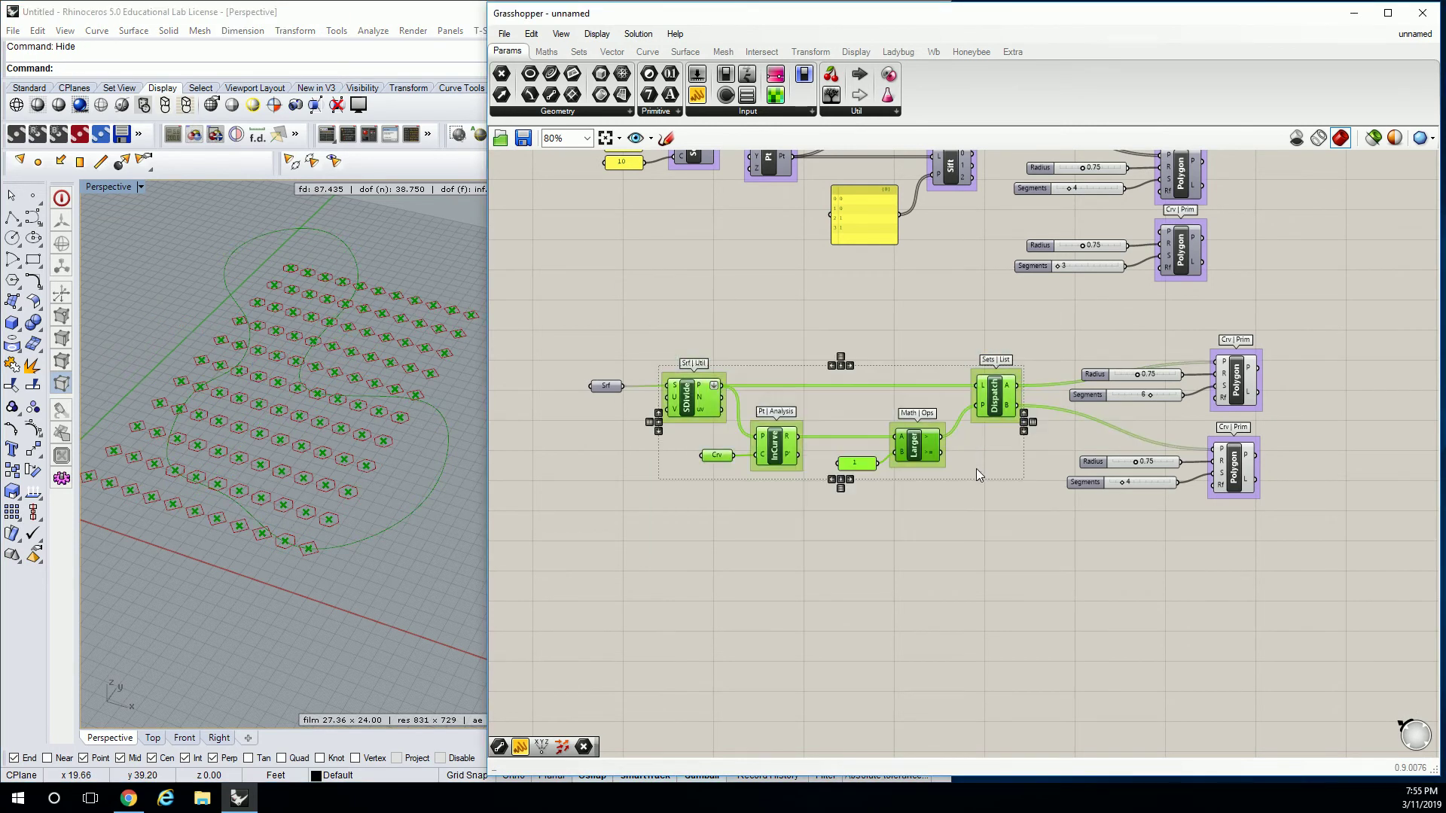
pyautogui.middleClick(936, 421)
pyautogui.click(753, 341)
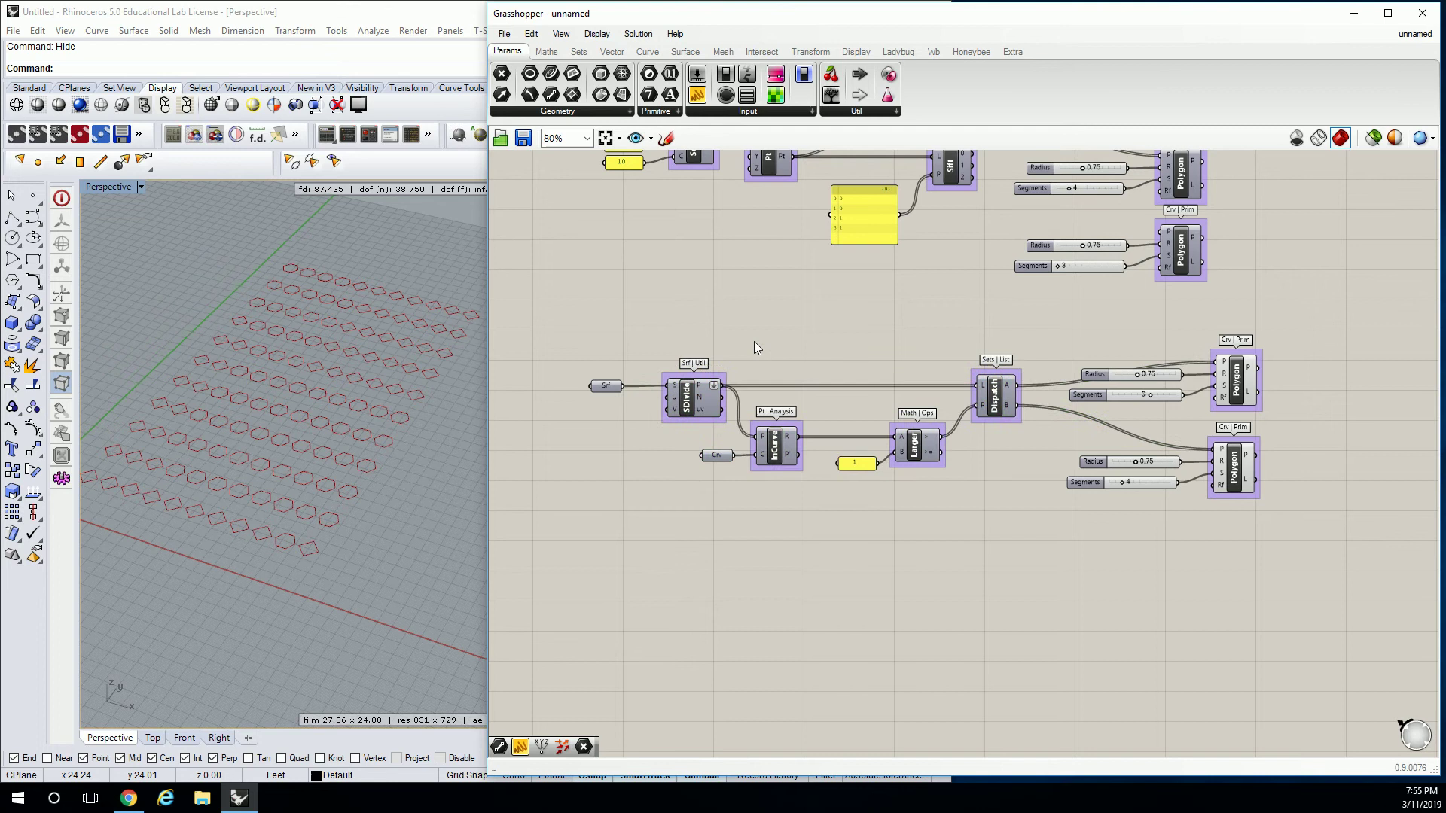
# Show all hidden geometry in the Rhino perspective view and hide only the rectangular surface.
pyautogui.click(435, 268)
pyautogui.write('show')
pyautogui.press('Return')
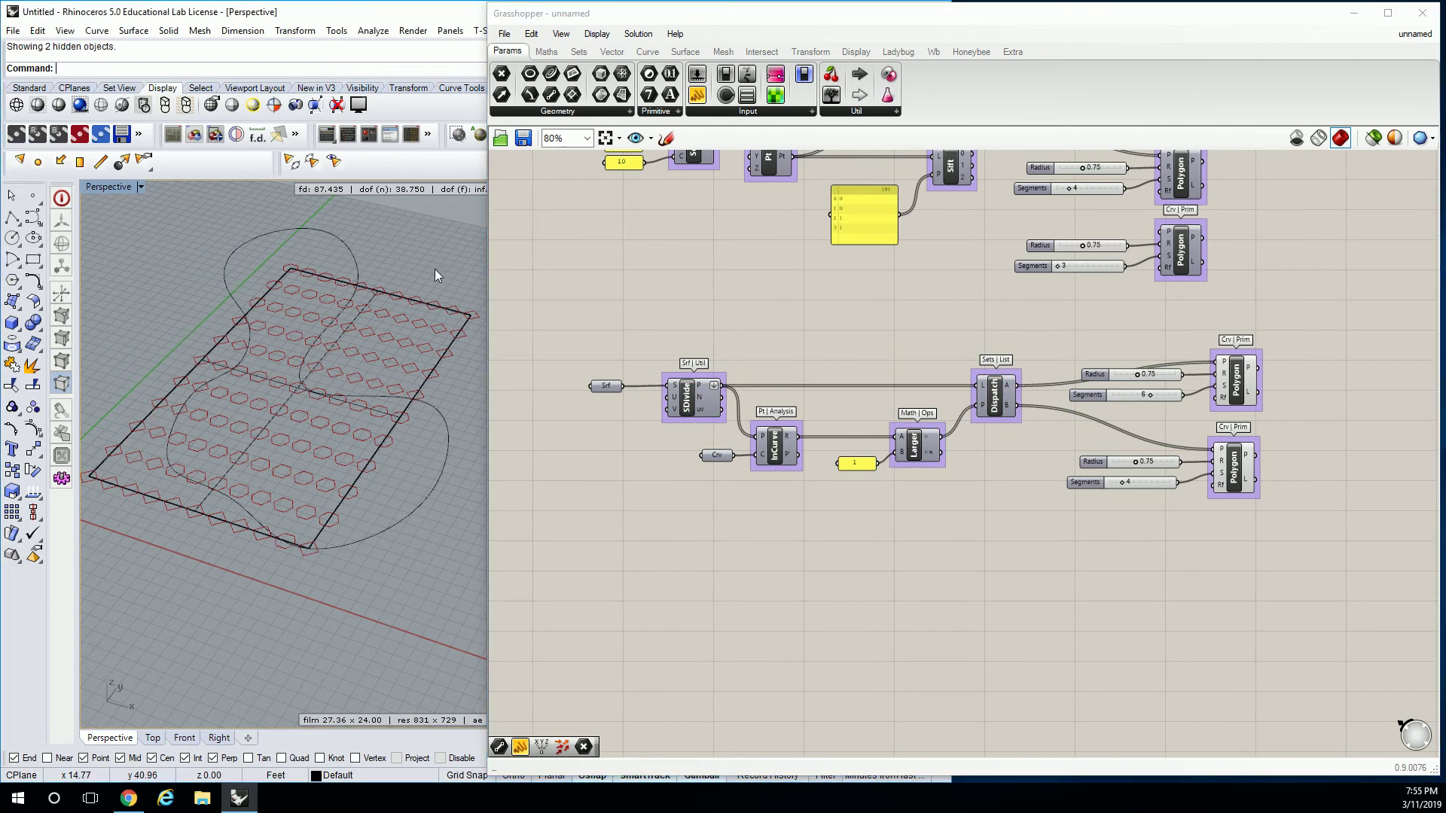
pyautogui.click(445, 309)
pyautogui.write('hiode')
pyautogui.press('Return')
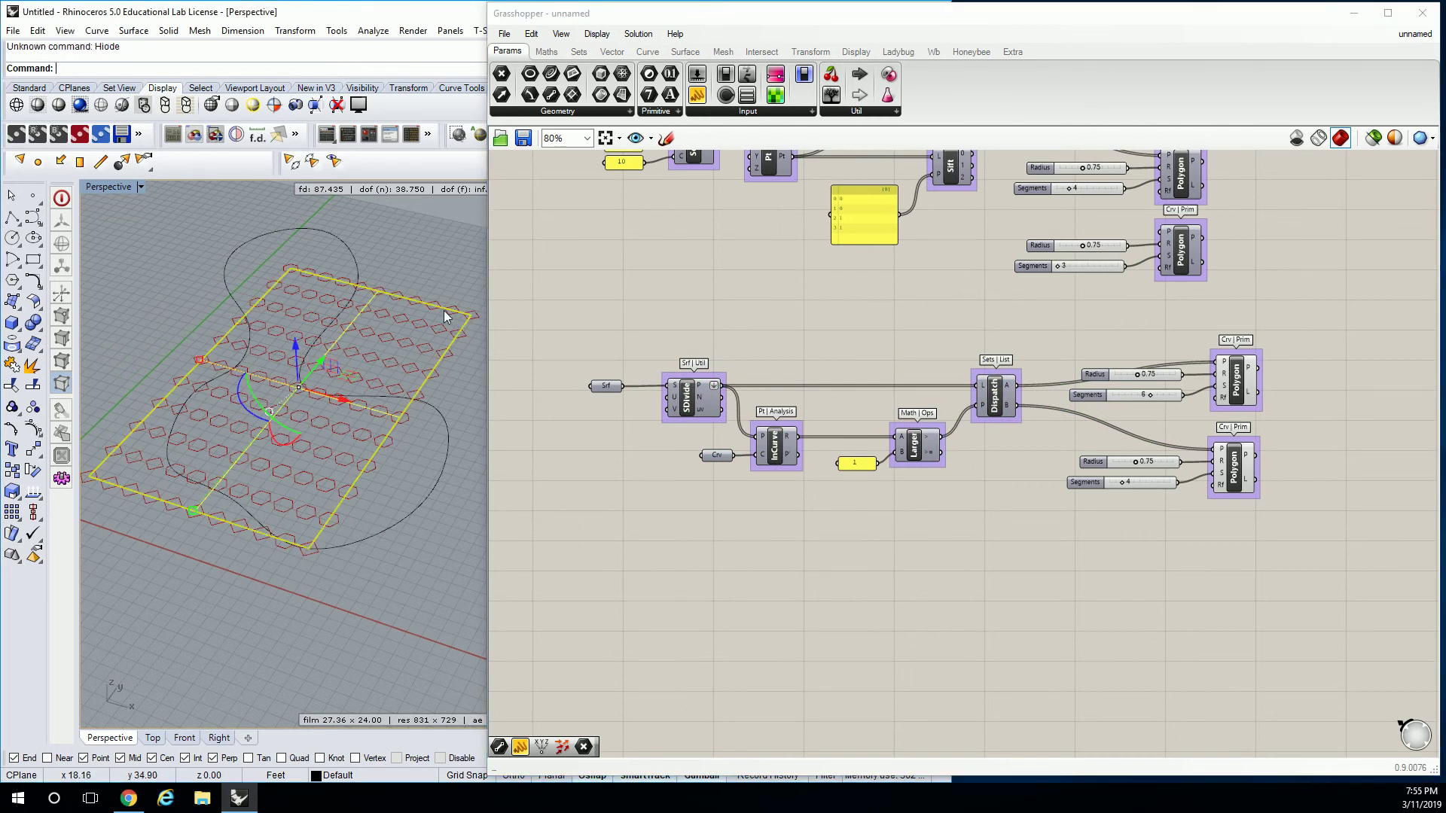
pyautogui.write('hide')
pyautogui.press('Return')
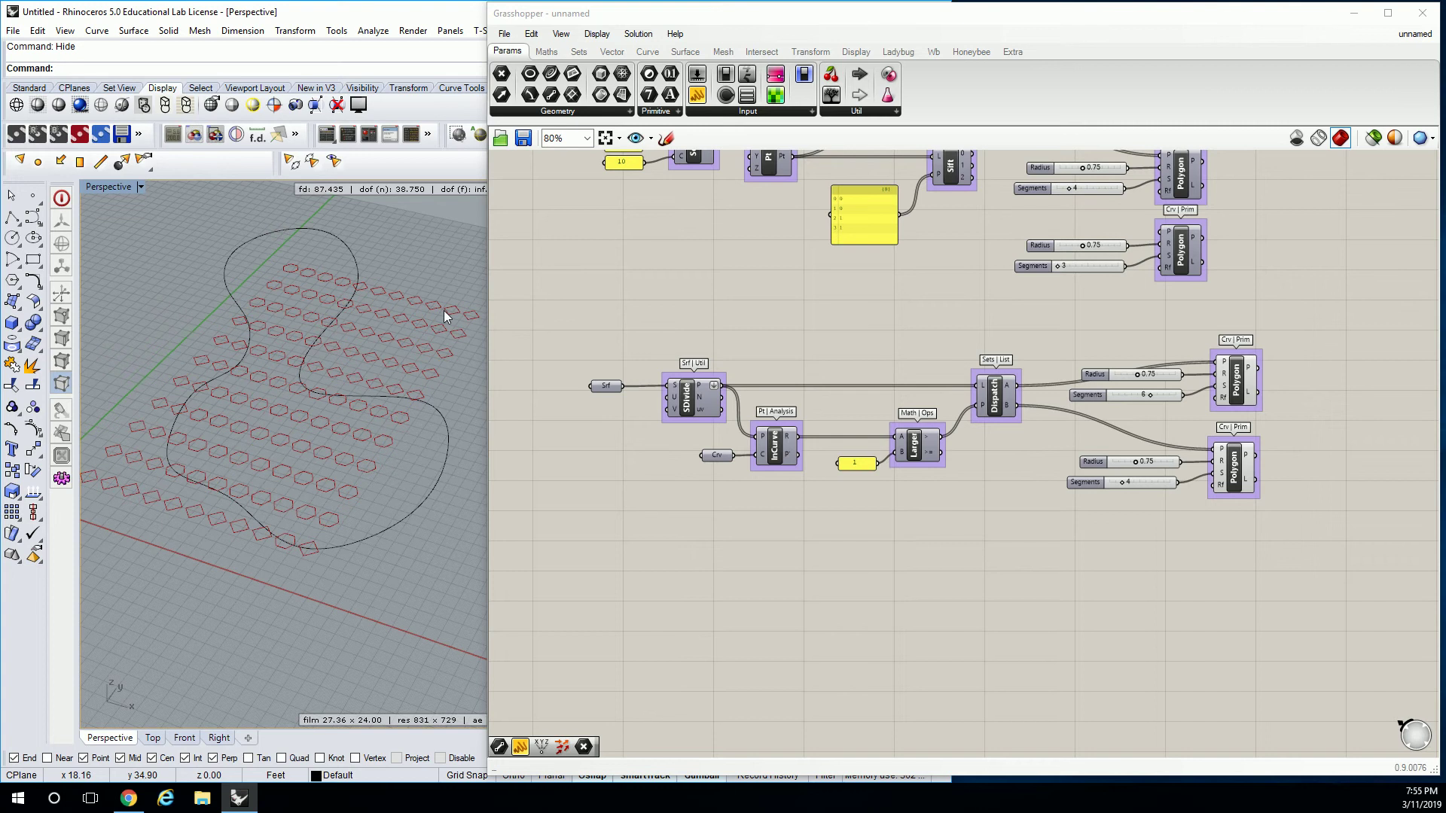
# Set the Segments slider of the Polygon fed by Dispatch's B output to 3.
pyautogui.moveTo(328, 428); pyautogui.dragTo(426, 467, button='right')
pyautogui.scroll(3, 1060, 486)
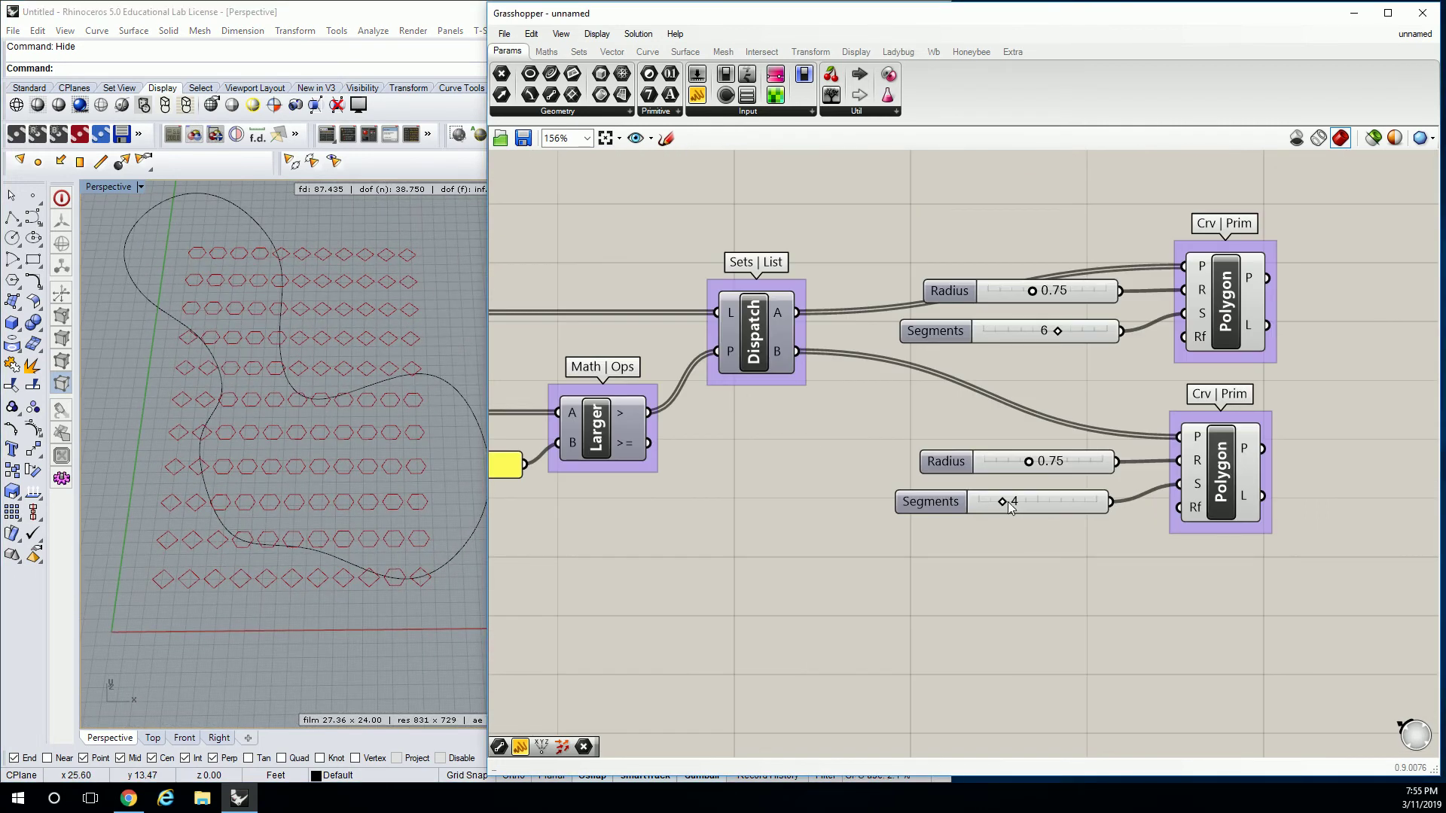
pyautogui.moveTo(1005, 502); pyautogui.dragTo(980, 502)
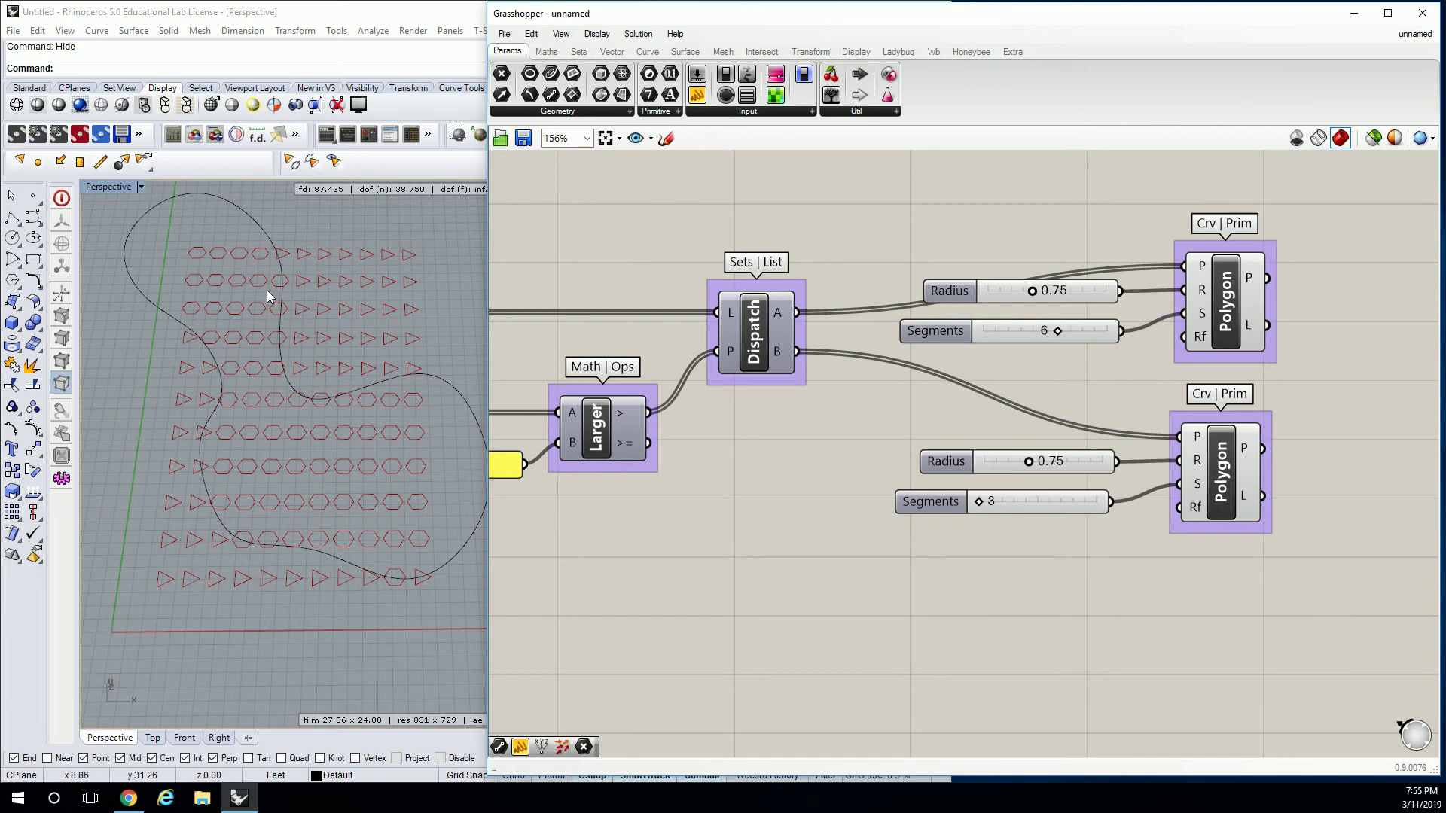
# Rotate the closed curve slightly about its vertical axis in Rhino, check the polygon pattern from different views and deselect the curve.
pyautogui.click(271, 235)
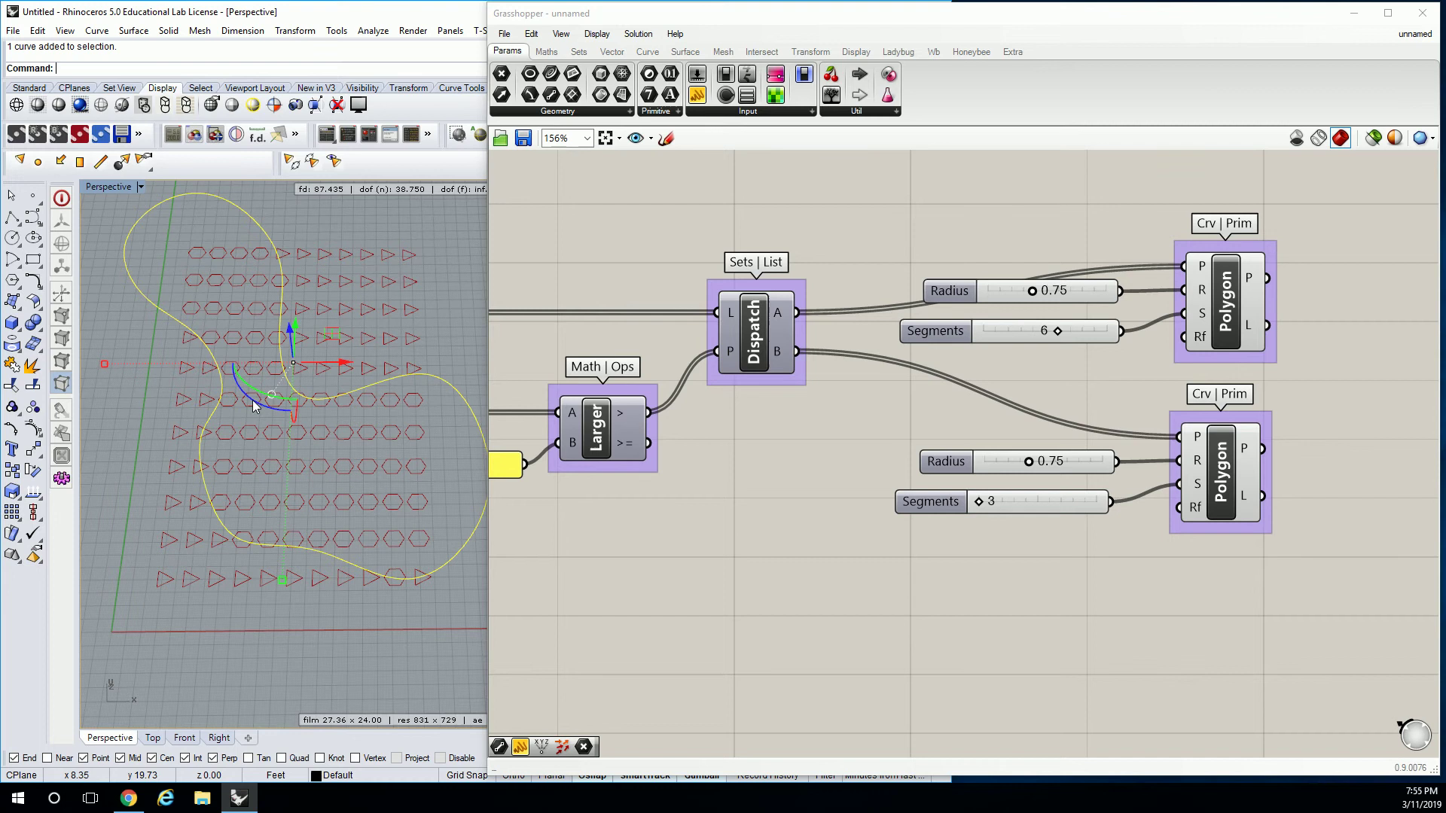
pyautogui.moveTo(254, 407); pyautogui.dragTo(227, 376)
pyautogui.scroll(-4, 288, 409)
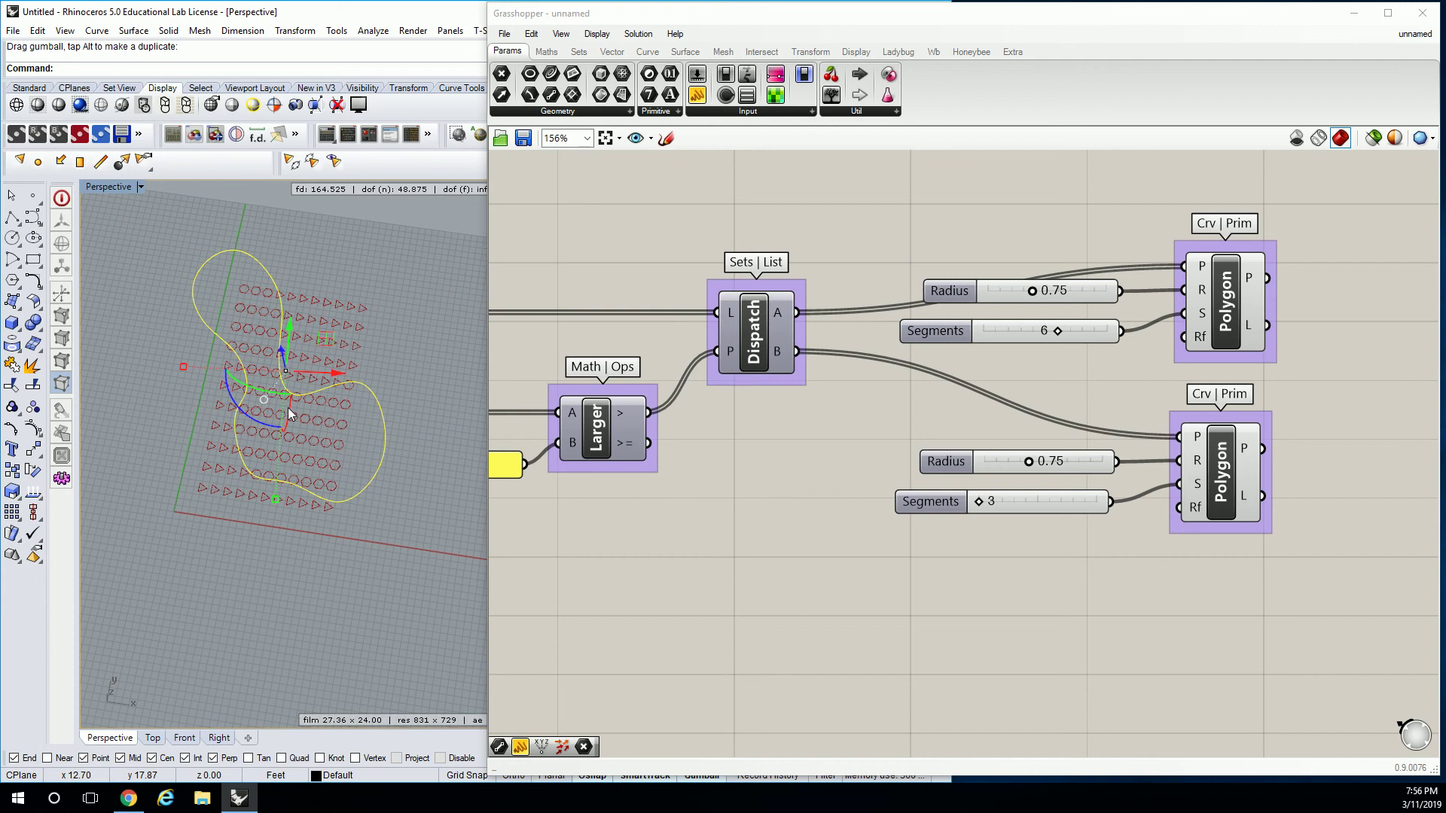
pyautogui.scroll(5, 226, 239)
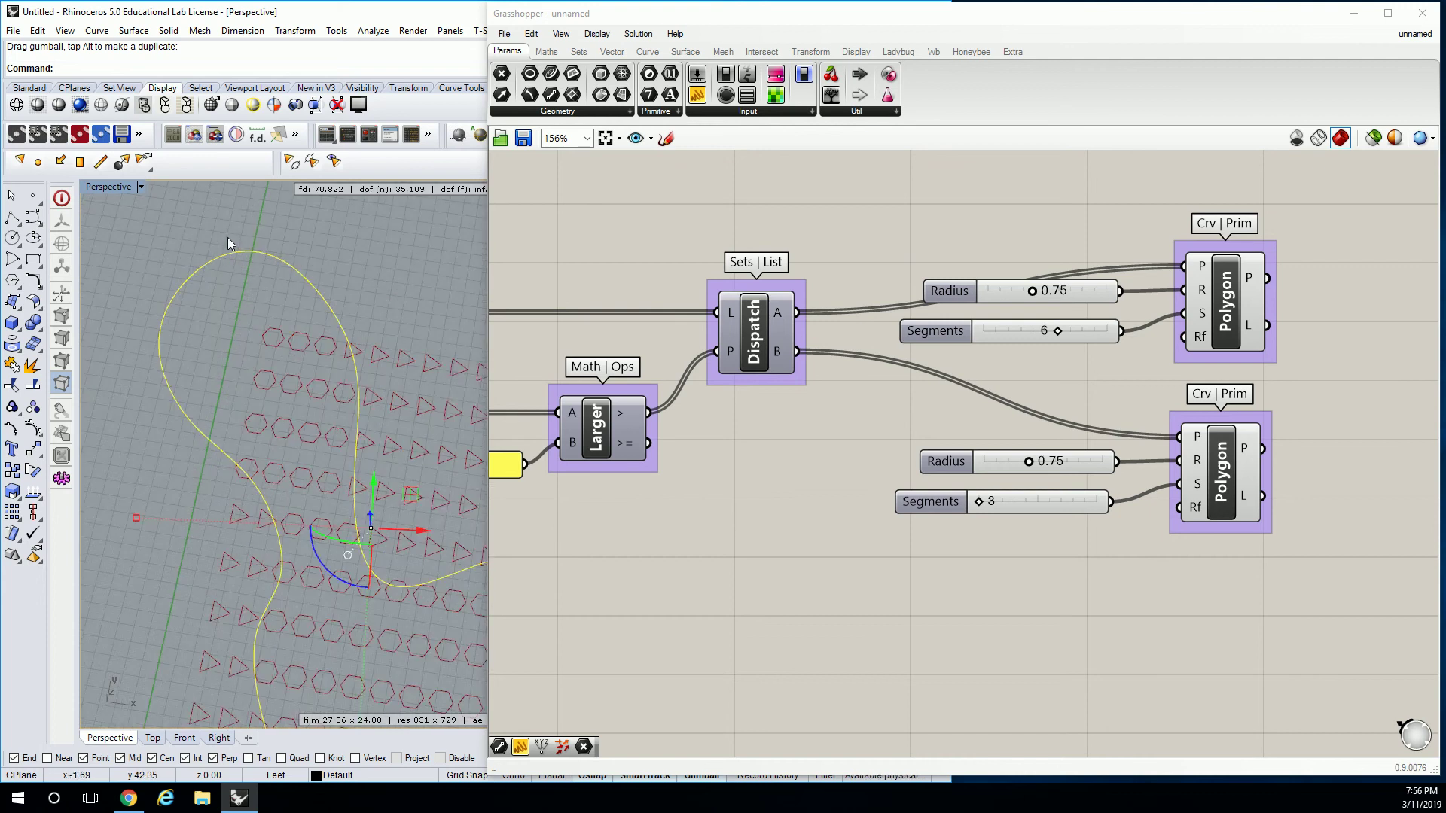
pyautogui.moveTo(358, 455); pyautogui.dragTo(306, 405, button='right')
pyautogui.scroll(-4, 306, 405)
pyautogui.click(391, 318)
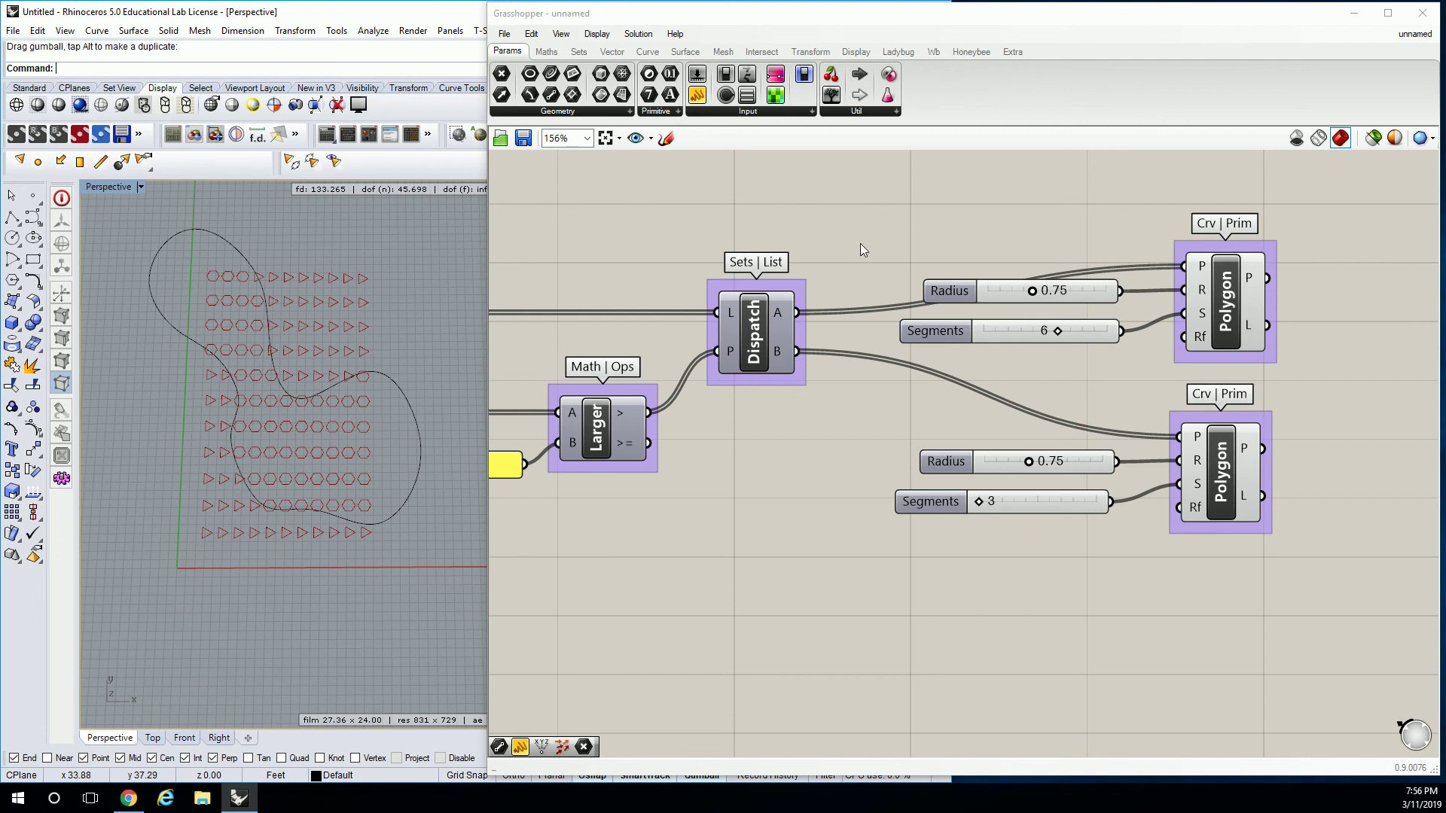
# Widen the Grasshopper window over the Rhino viewport so more of the dispatch definition fits on the canvas.
pyautogui.scroll(-1, 860, 243)
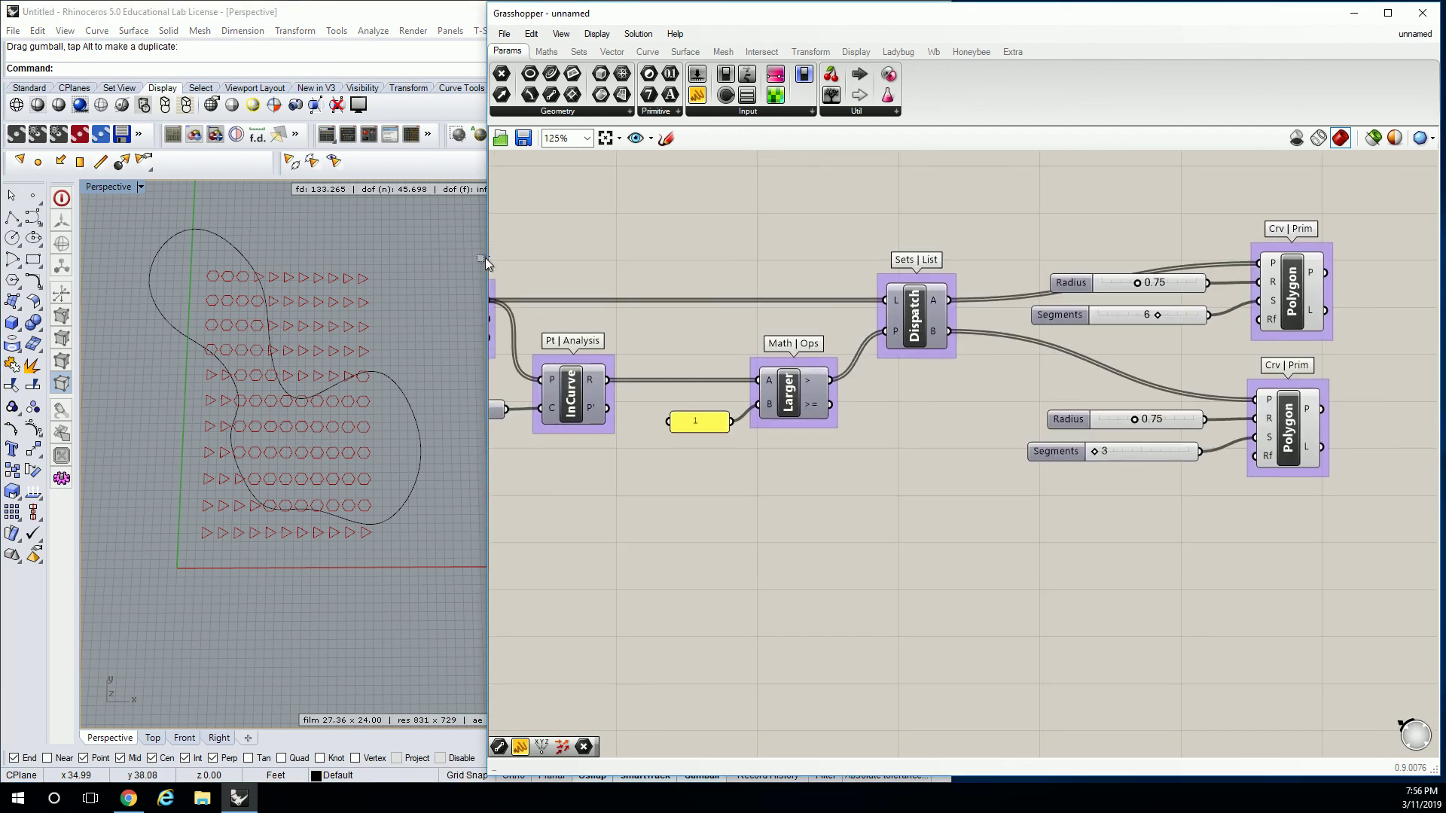
pyautogui.moveTo(486, 251); pyautogui.dragTo(321, 251)
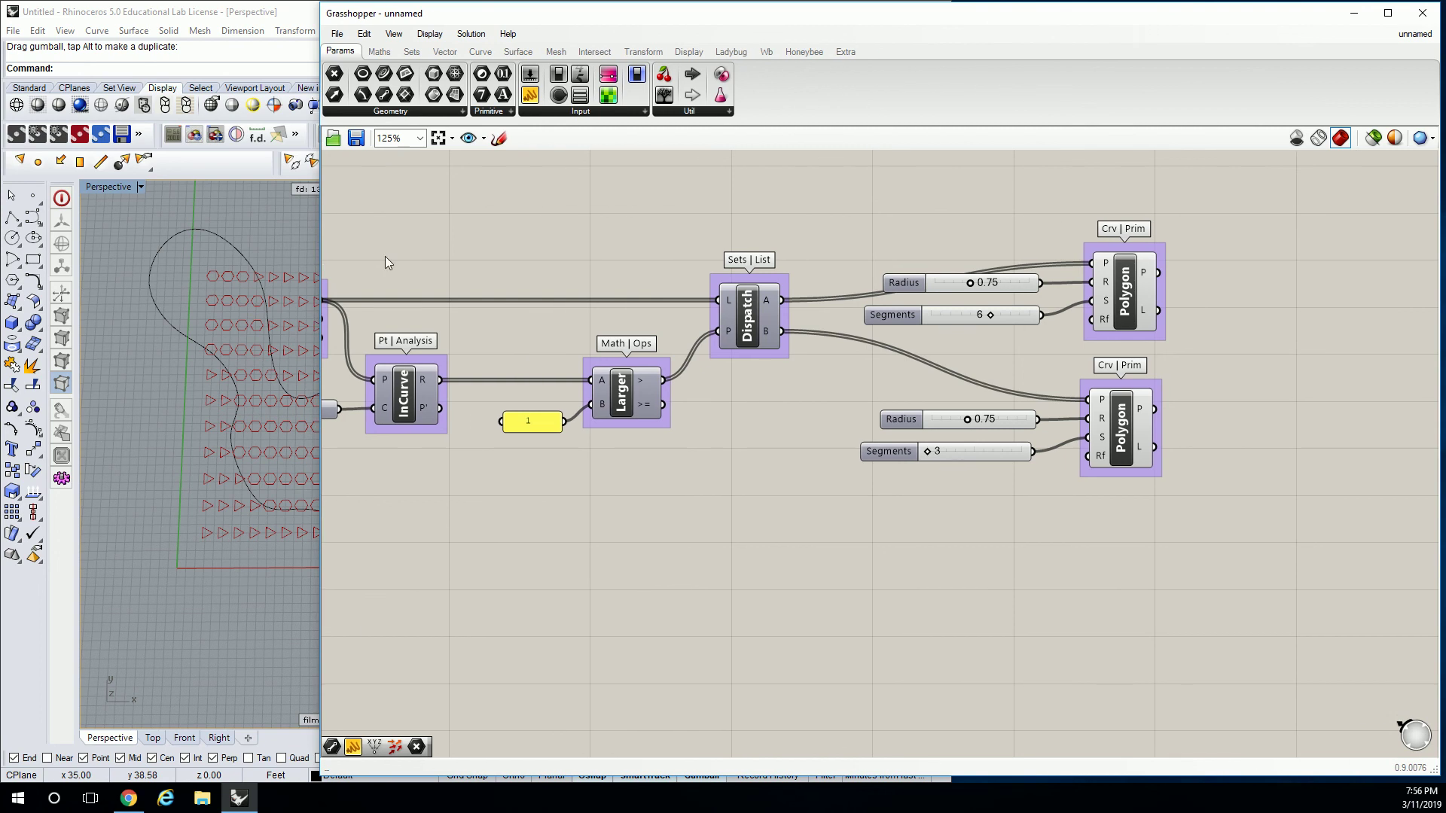